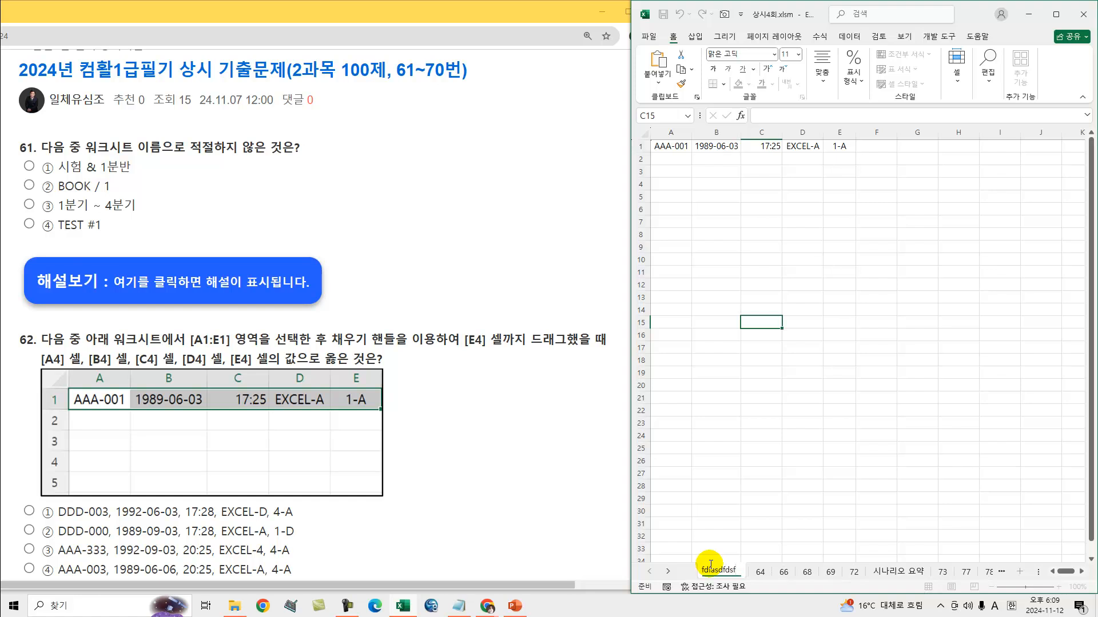
Cancel the sheet tab rename in the workbook and reveal the explanation for question 61 in the browser
key("Escape")
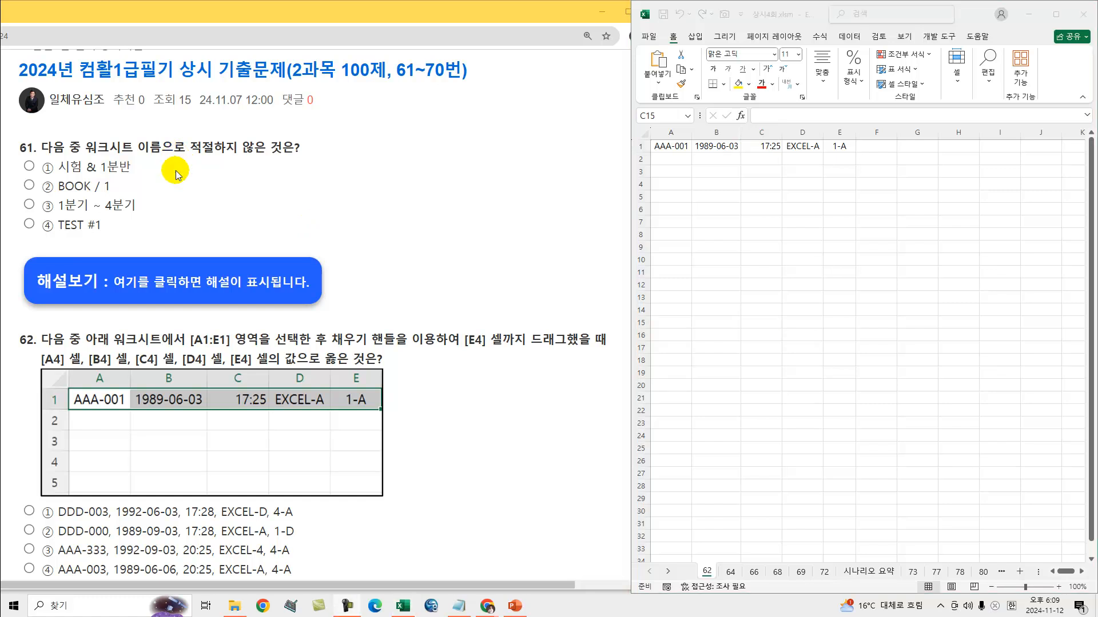
left_click(172, 284)
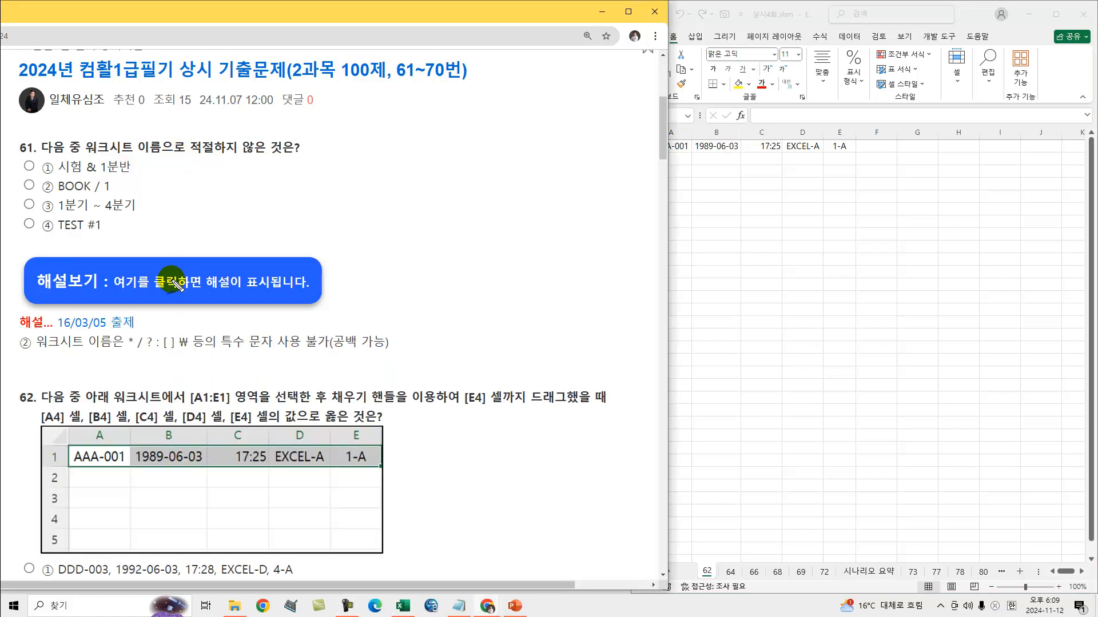
Underline the exam date, forbidden characters and space rule in question 61's explanation, and handwrite "* / ?", "[ ]" and "매크로이름" around it
left_click_drag(63, 334, 106, 332)
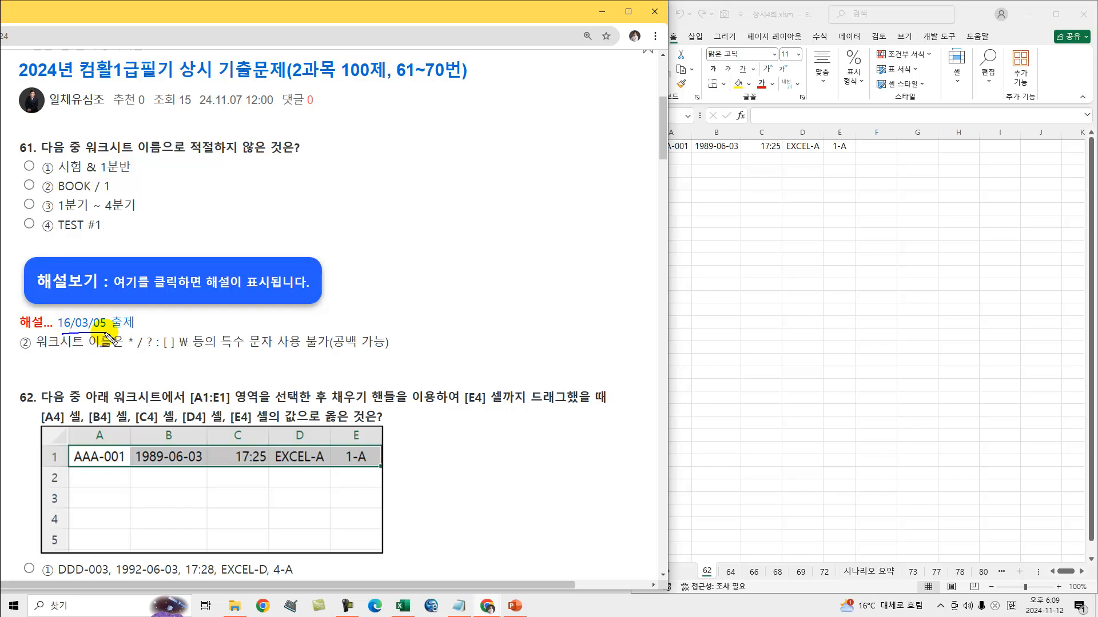
left_click_drag(37, 351, 114, 353)
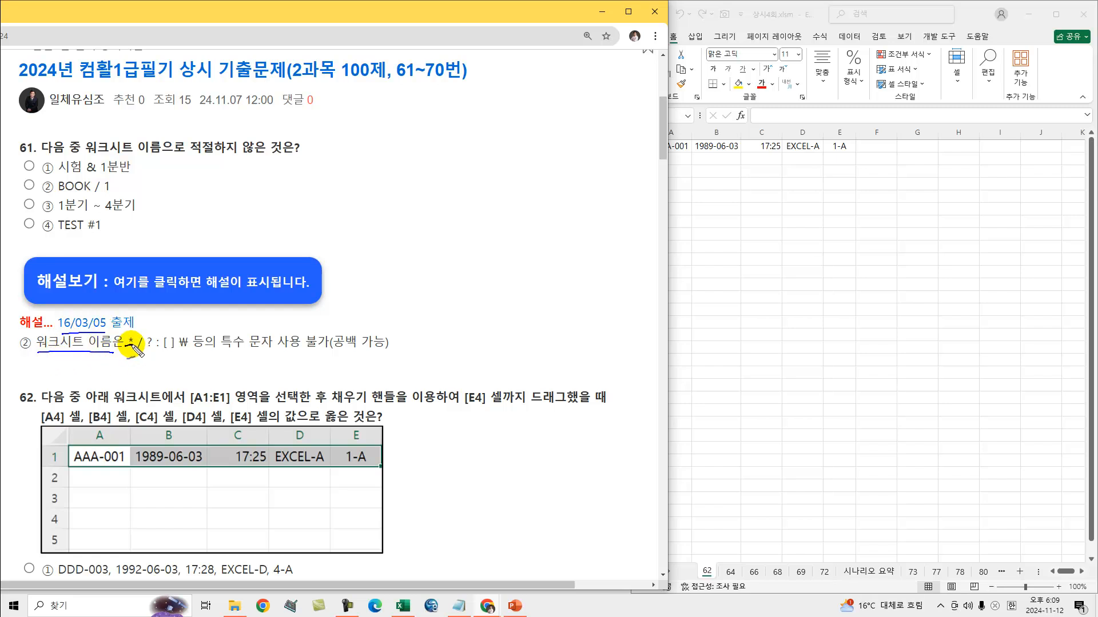
mouse_move(389, 307)
left_mouse_down()
mouse_move(441, 307)
mouse_move(402, 327)
left_mouse_up()
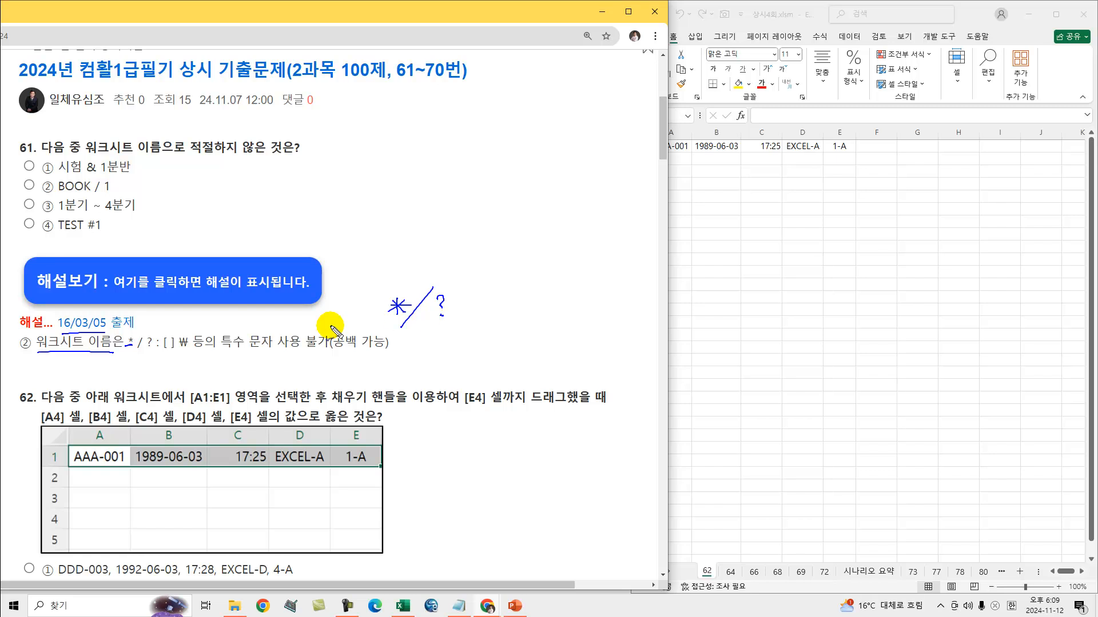
left_click_drag(132, 347, 151, 348)
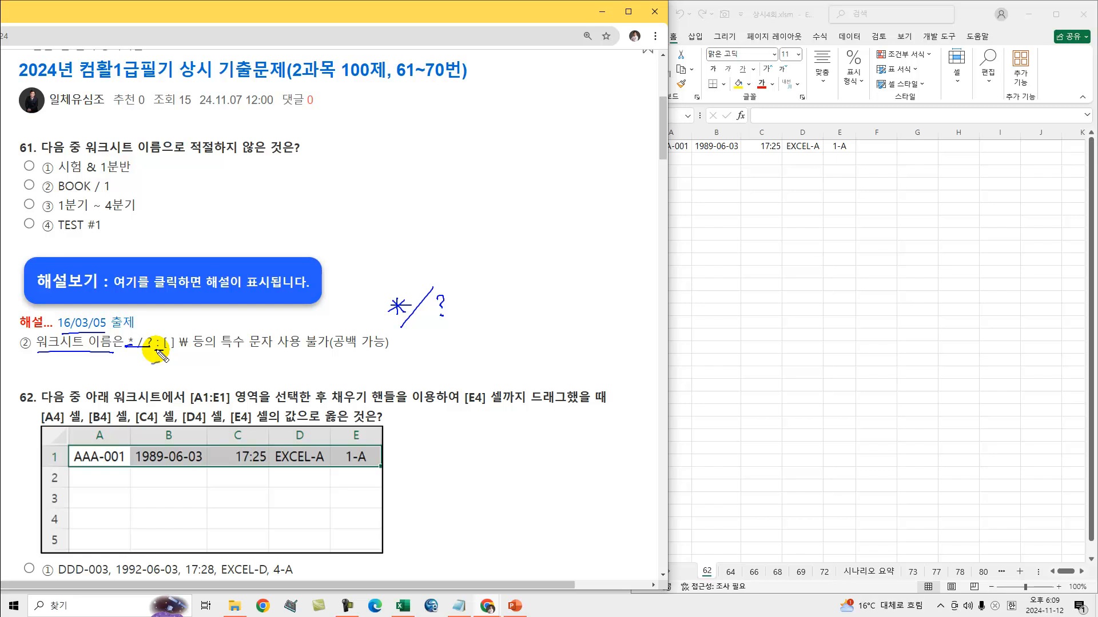
left_click_drag(166, 367, 176, 372)
left_click_drag(227, 347, 382, 353)
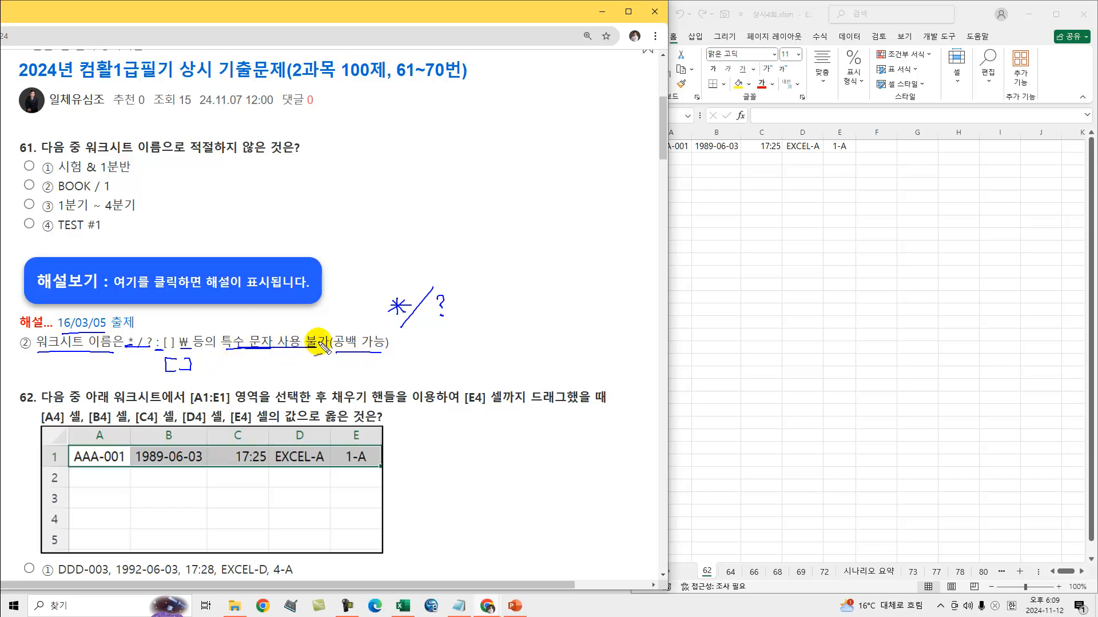
left_click_drag(388, 227, 502, 242)
left_click_drag(338, 351, 389, 356)
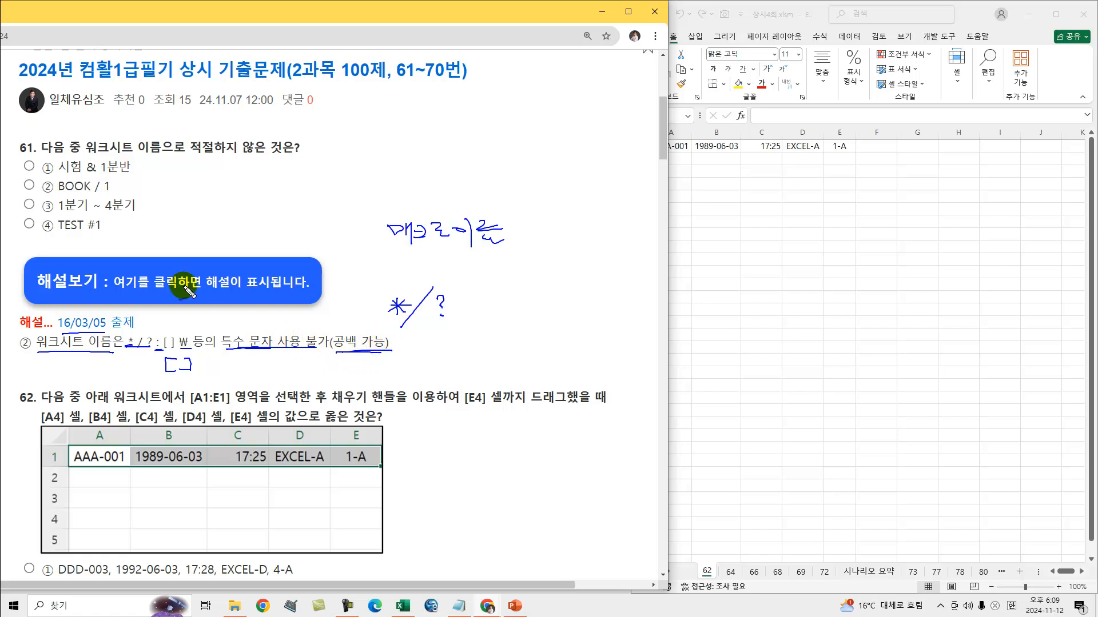
left_click_drag(343, 352, 383, 355)
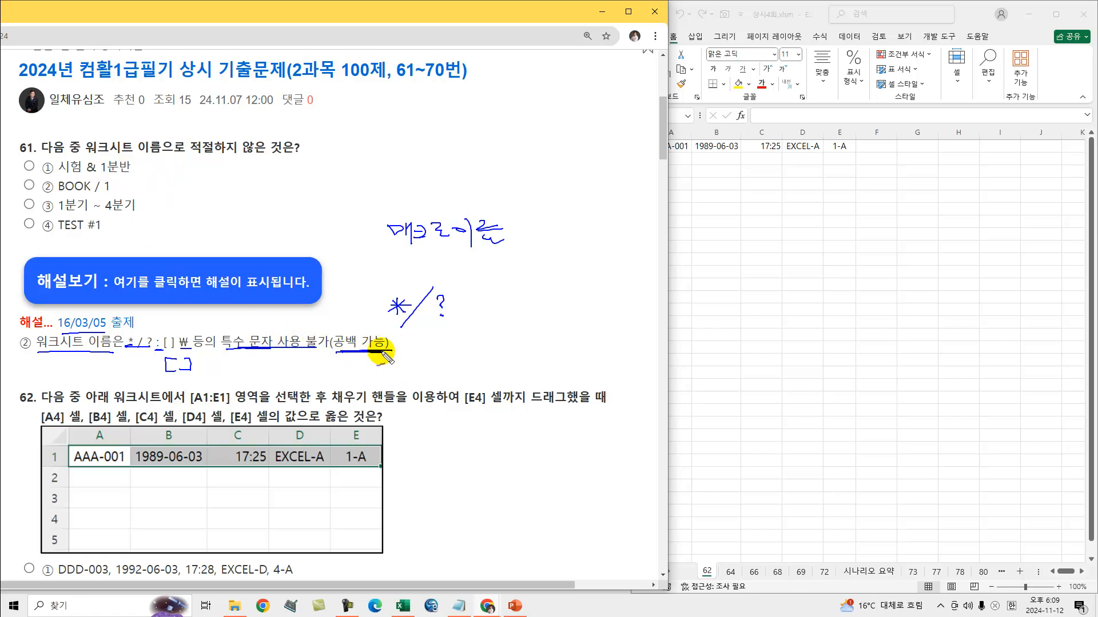
Mark up question 61's options by underlining the slash, writing "* / ?" and ticking option ②, and clear all the ink
left_click_drag(79, 154, 107, 153)
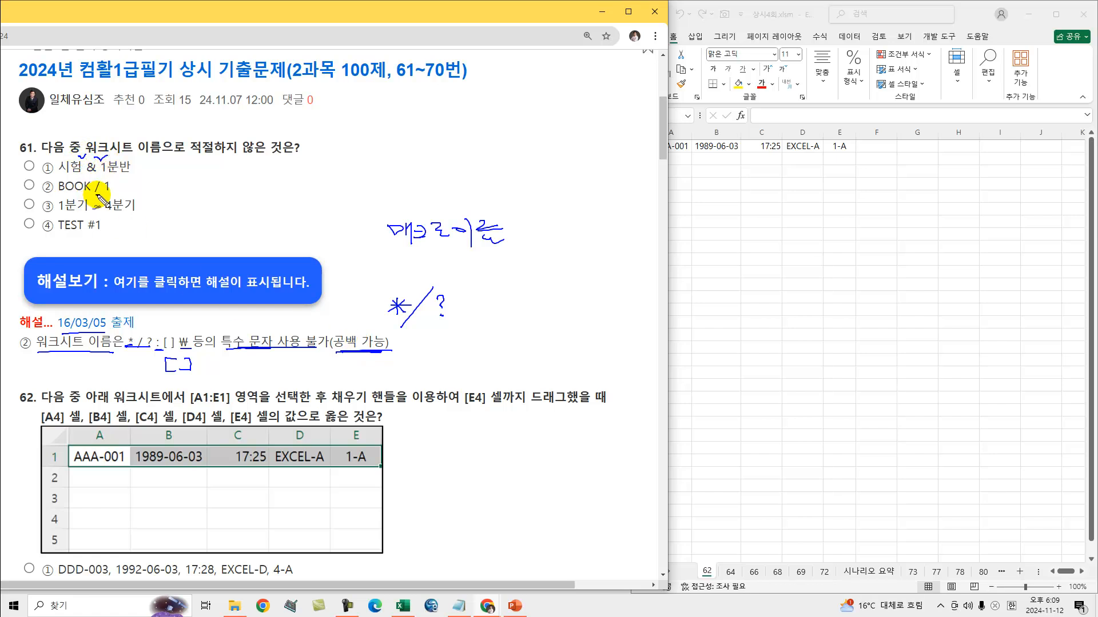
mouse_move(162, 177)
left_mouse_down()
mouse_move(172, 190)
mouse_move(161, 190)
left_mouse_up()
mouse_move(159, 183)
left_mouse_down()
mouse_move(206, 185)
mouse_move(185, 198)
mouse_move(201, 197)
left_mouse_up()
left_click(206, 189)
left_click_drag(23, 182, 40, 176)
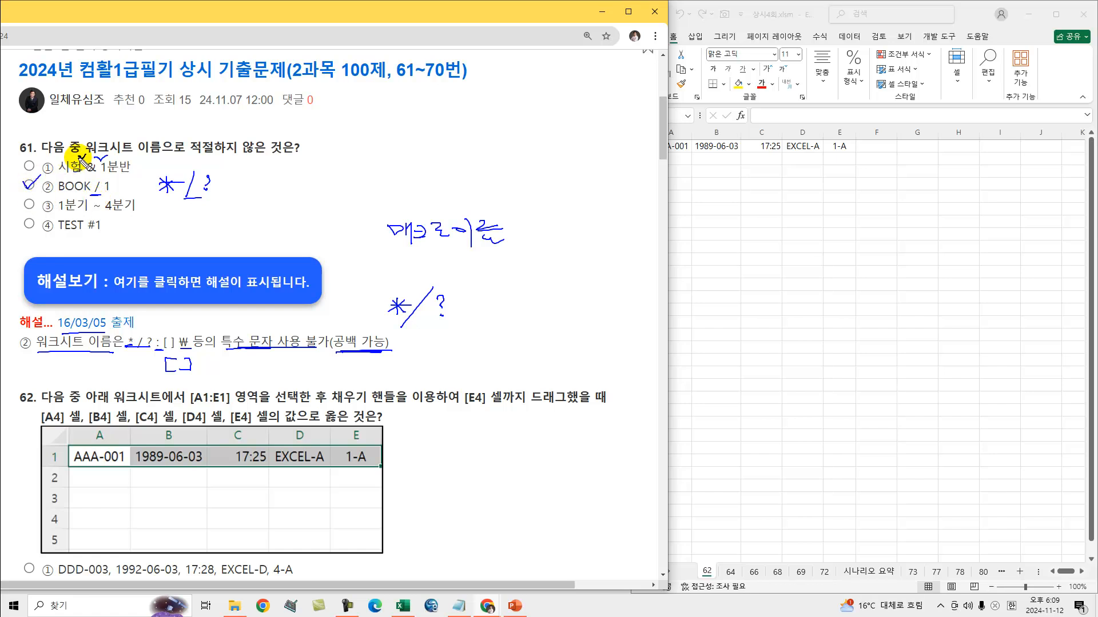
key("Escape")
Answer question 61 with option ② BOOK / 1, collapse its explanation and go on to question 62
left_click(29, 185)
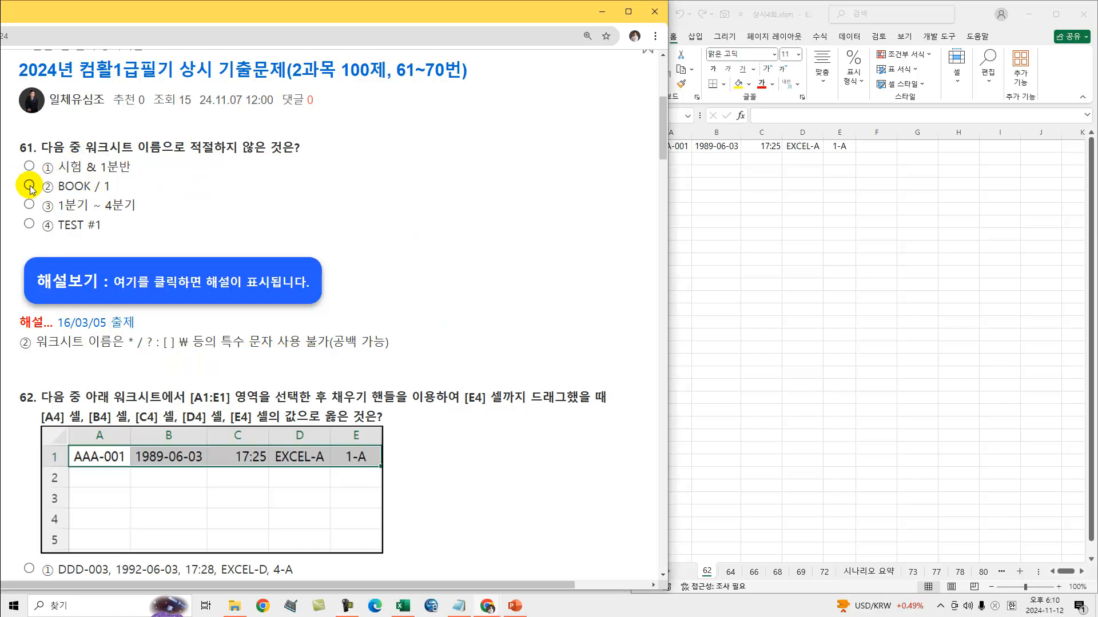
left_click(143, 284)
scroll(144, 284, "down", 4)
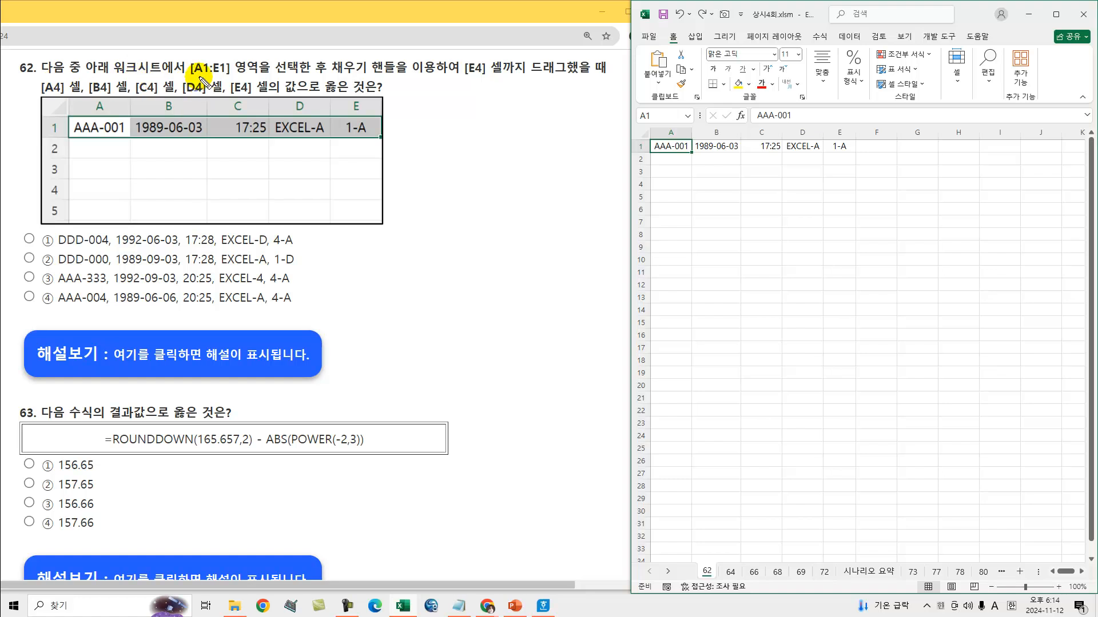
Underline the key phrases in question 62, draw the fill direction from E1 to E4 on its table, and erase the annotations
left_click_drag(192, 75, 232, 73)
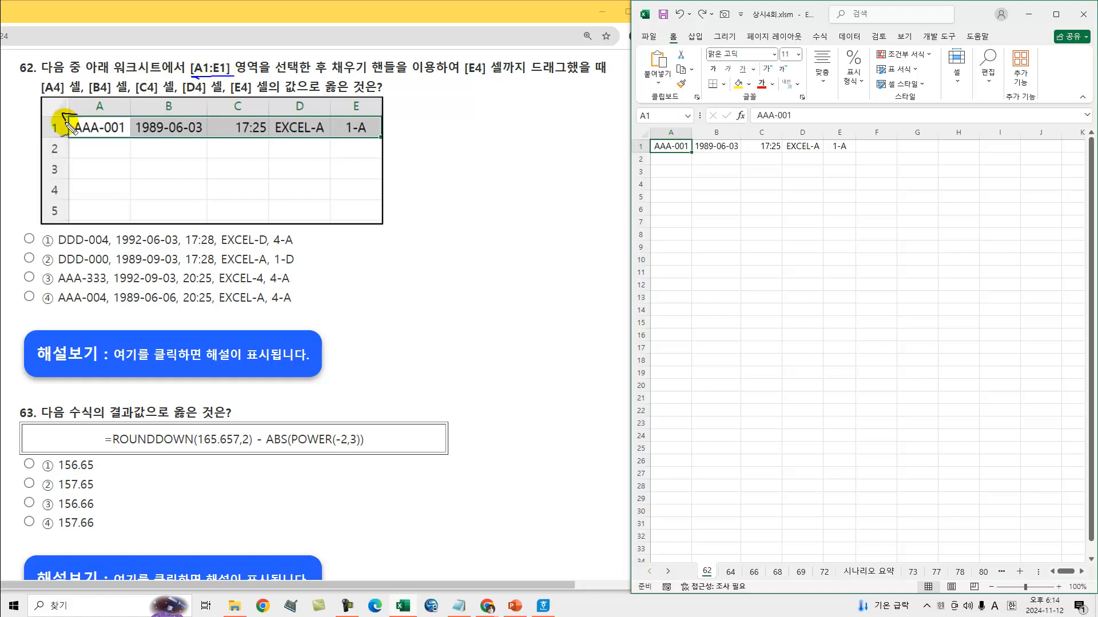
left_click_drag(380, 135, 360, 141)
left_click_drag(277, 75, 486, 79)
mouse_move(381, 139)
left_mouse_down()
mouse_move(370, 202)
mouse_move(376, 192)
left_mouse_up()
left_click_drag(530, 75, 603, 76)
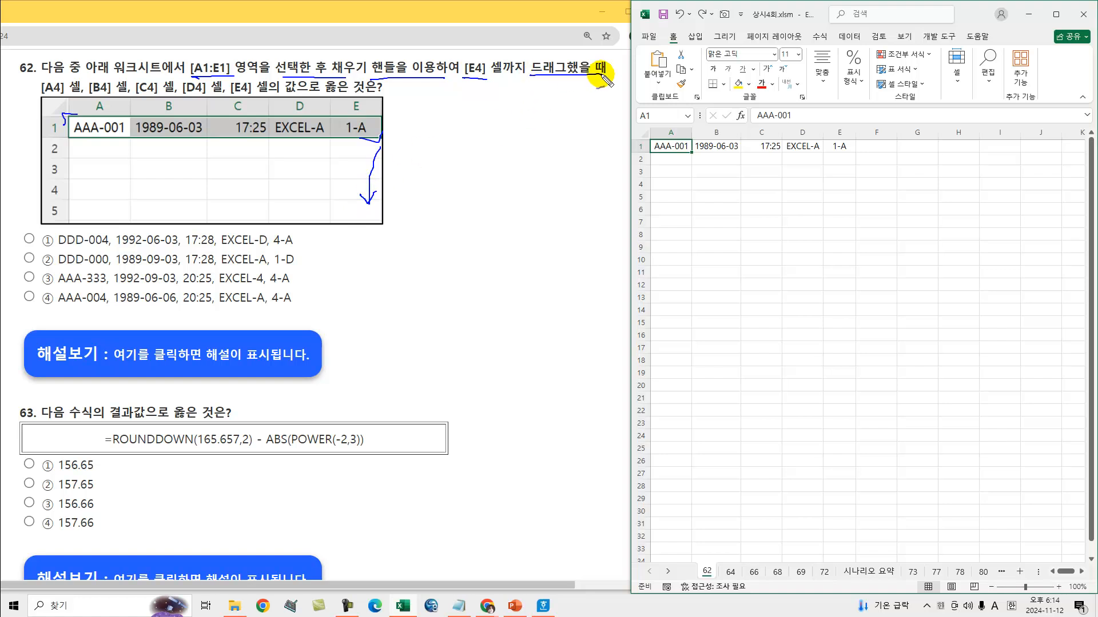
left_click_drag(41, 95, 236, 95)
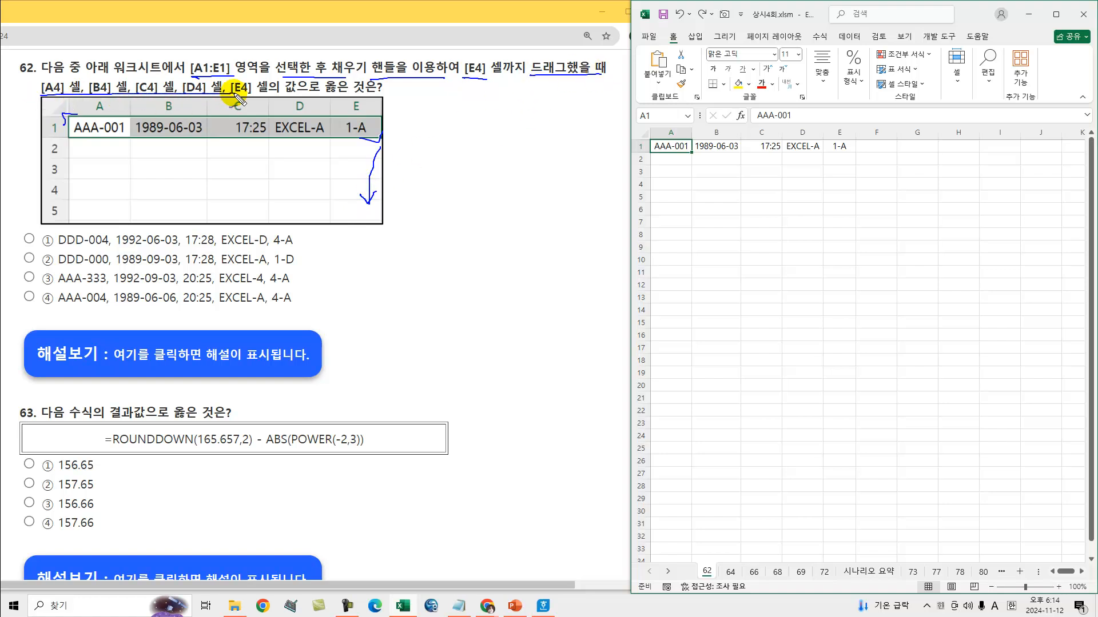
left_click_drag(91, 197, 346, 194)
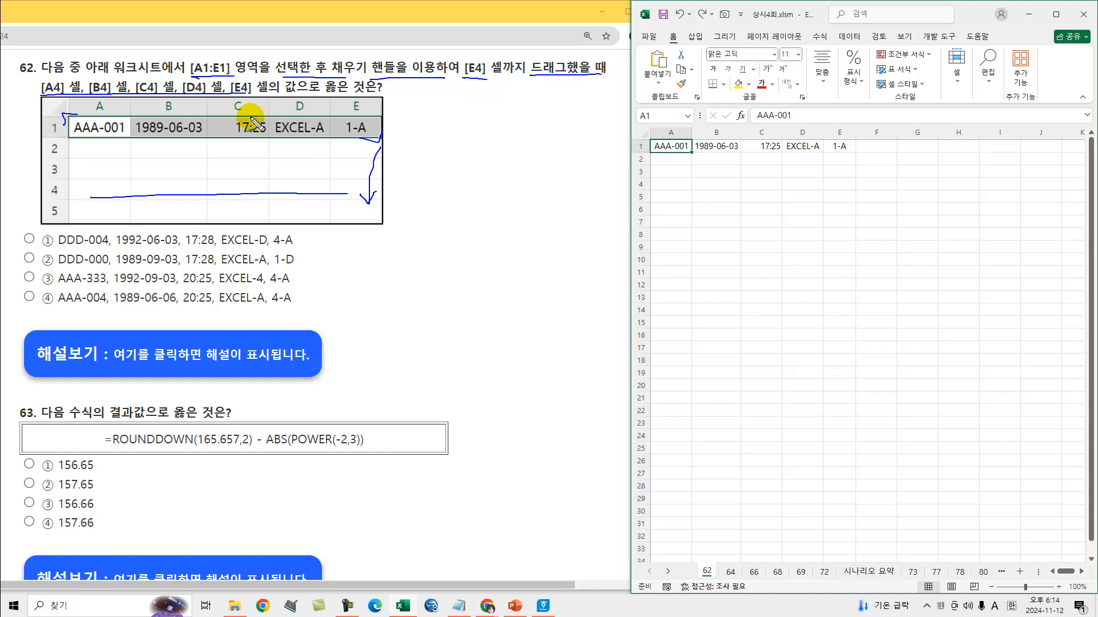
key("Escape")
Reveal question 62's explanation, underline the number-and-text rule, and handwrite 2, 3, 4 below AAA-001 with a downward arrow
left_click(174, 358)
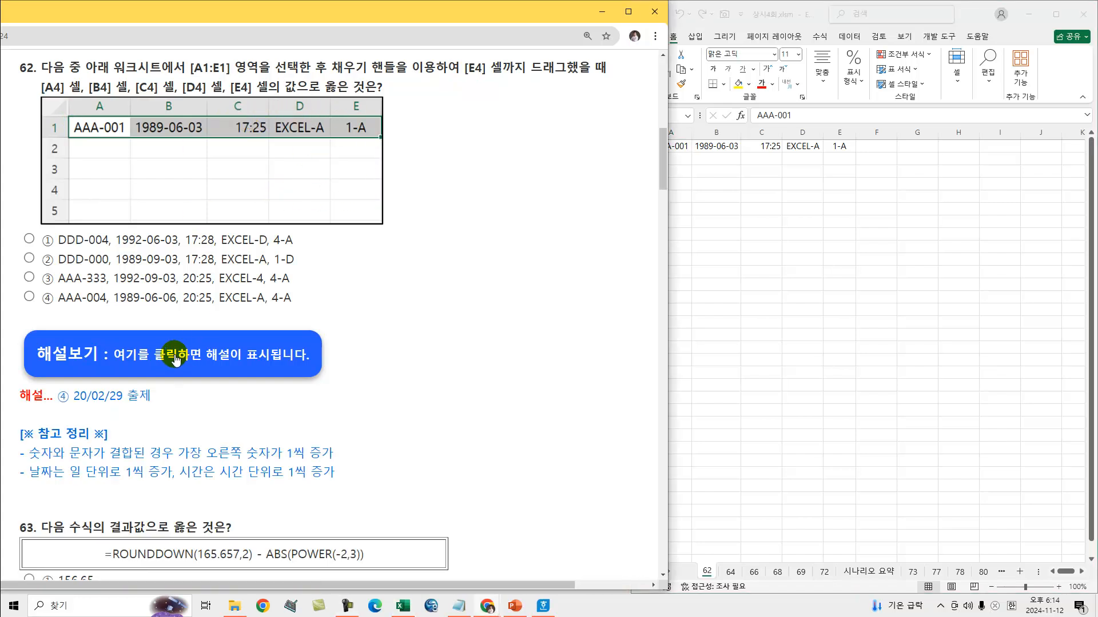
left_click_drag(29, 460, 295, 462)
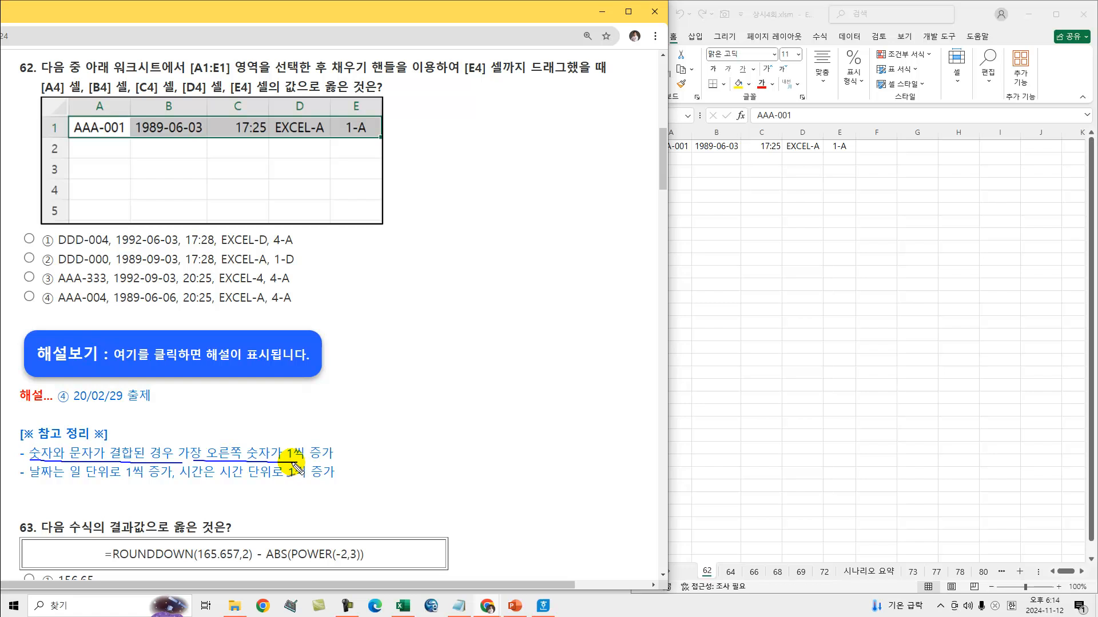
mouse_move(72, 133)
left_mouse_down()
mouse_move(126, 133)
mouse_move(118, 176)
left_mouse_up()
mouse_move(120, 184)
left_mouse_down()
mouse_move(114, 192)
mouse_move(129, 193)
left_mouse_up()
left_click_drag(122, 186, 123, 201)
left_click_drag(91, 143, 102, 188)
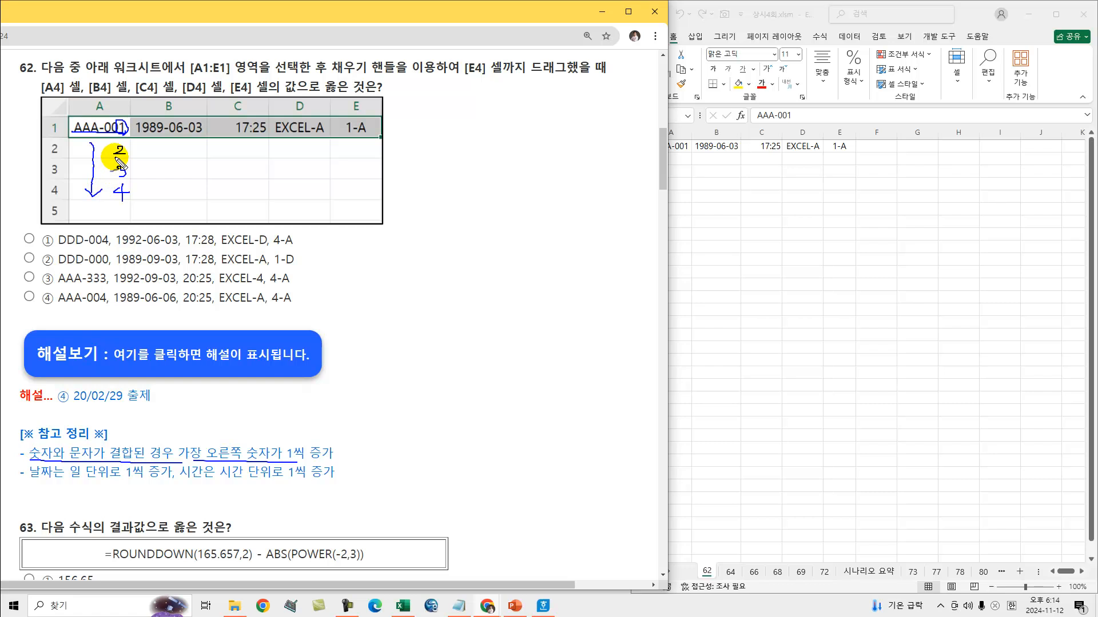
Underline the date and time fill rules, and handwrite 4, 5, 6 below the date and 18, 19, 20:25 below the time
left_click_drag(40, 479, 165, 477)
mouse_move(162, 143)
left_mouse_down()
mouse_move(166, 188)
mouse_move(201, 161)
mouse_move(203, 194)
left_mouse_up()
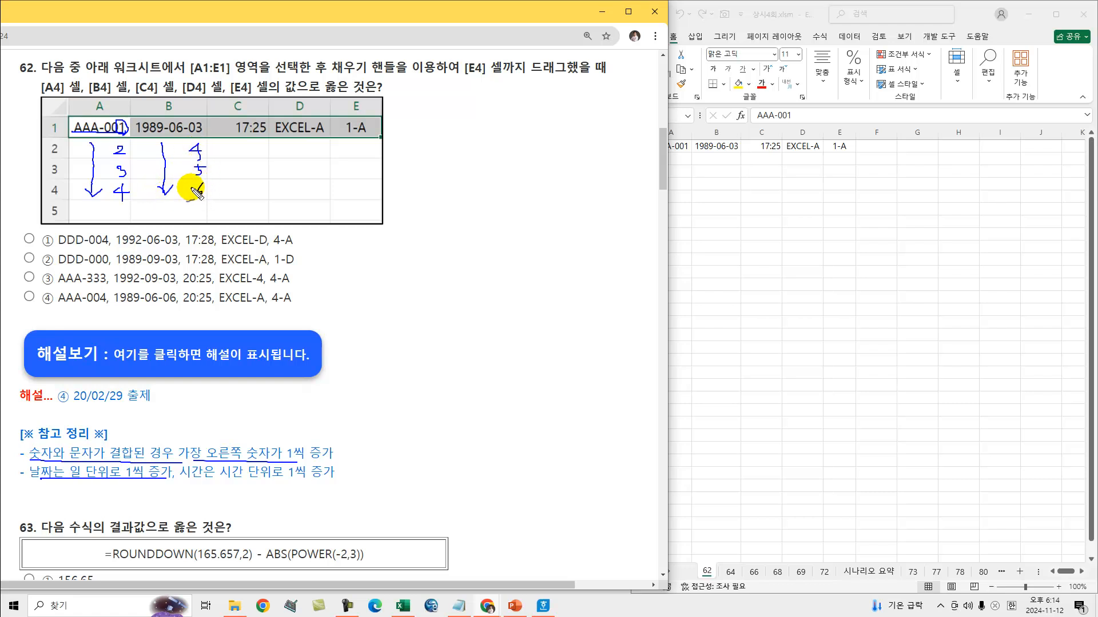
left_click_drag(182, 481, 301, 482)
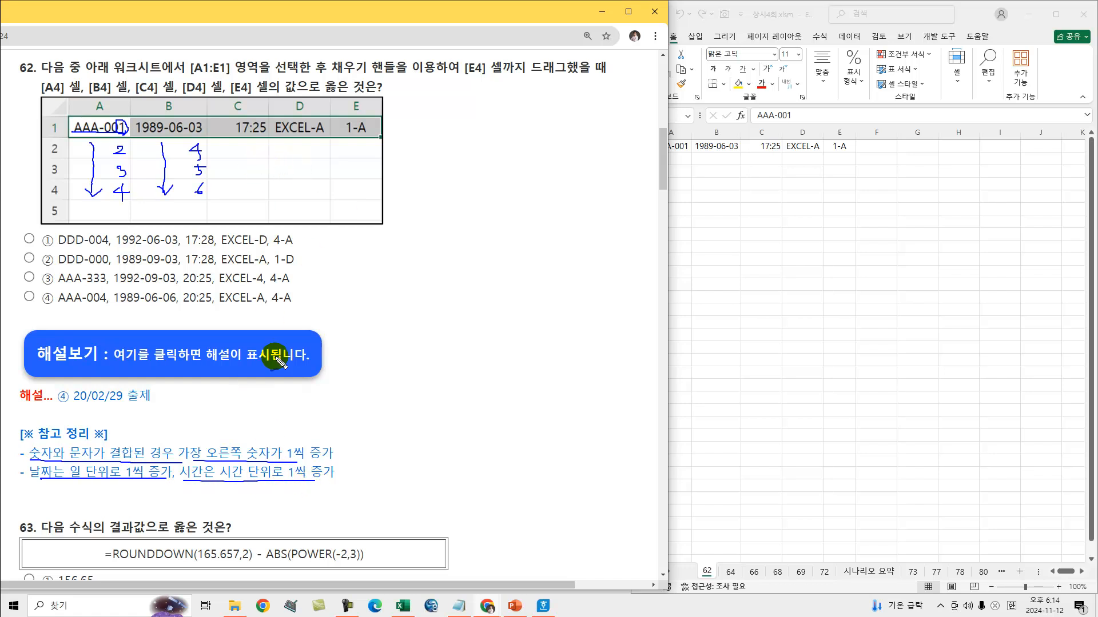
left_click_drag(247, 482, 273, 470)
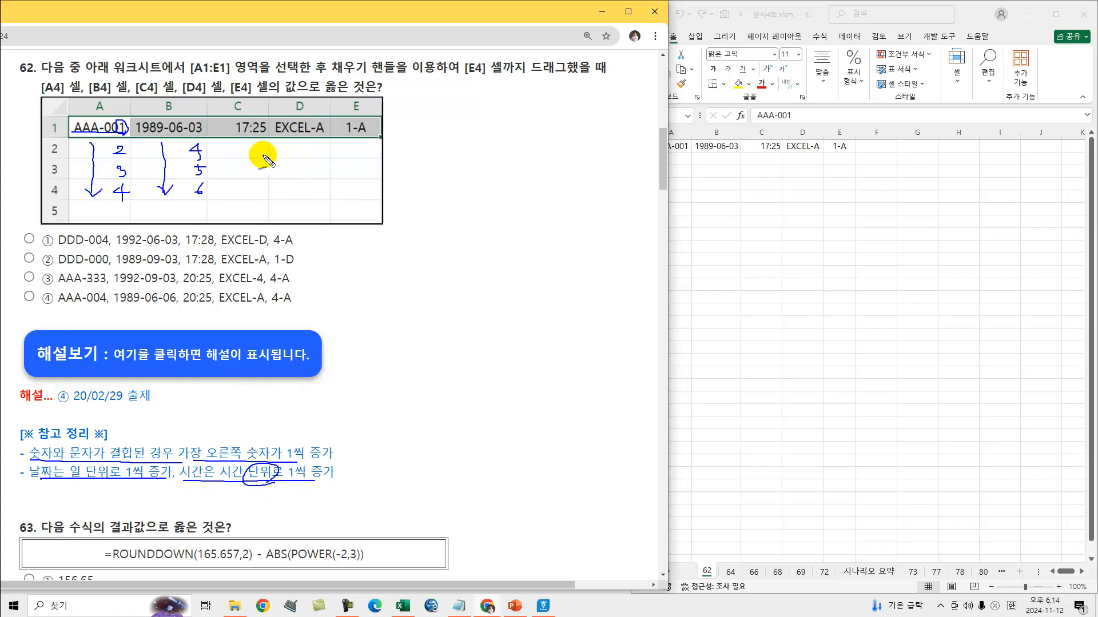
mouse_move(236, 143)
left_mouse_down()
mouse_move(246, 194)
mouse_move(276, 184)
left_mouse_up()
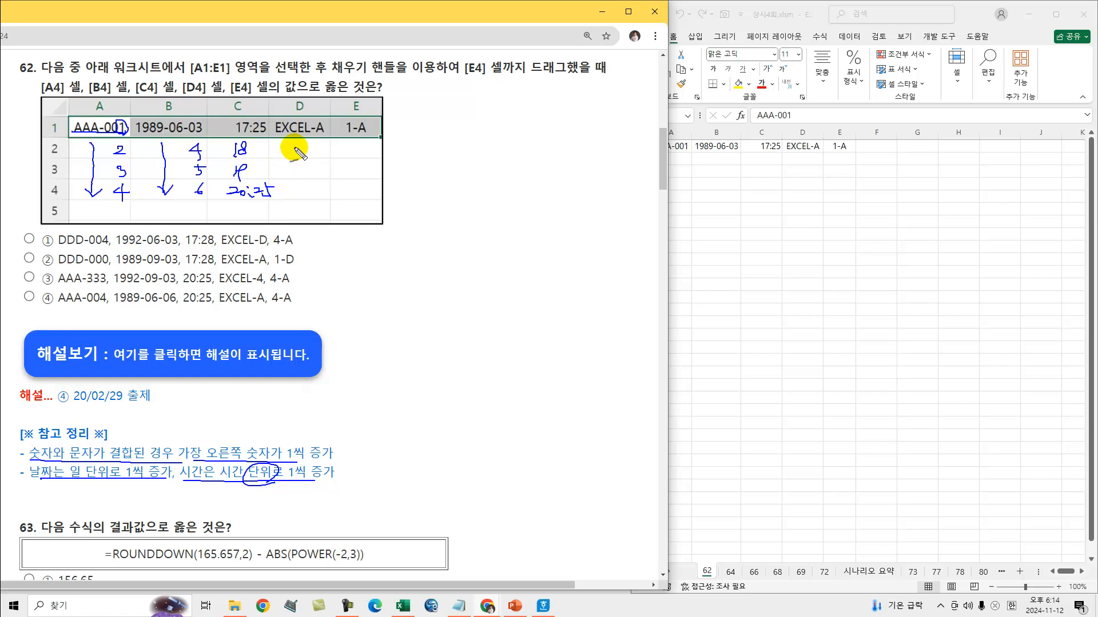
Draw a downward arrow below EXCEL-A, circle the 1 in 1-A, and handwrite 2, 3, 4 below it
mouse_move(275, 136)
left_mouse_down()
mouse_move(327, 137)
mouse_move(302, 191)
mouse_move(316, 194)
left_mouse_up()
mouse_move(346, 136)
left_mouse_down()
mouse_move(369, 136)
mouse_move(342, 127)
mouse_move(351, 134)
left_mouse_up()
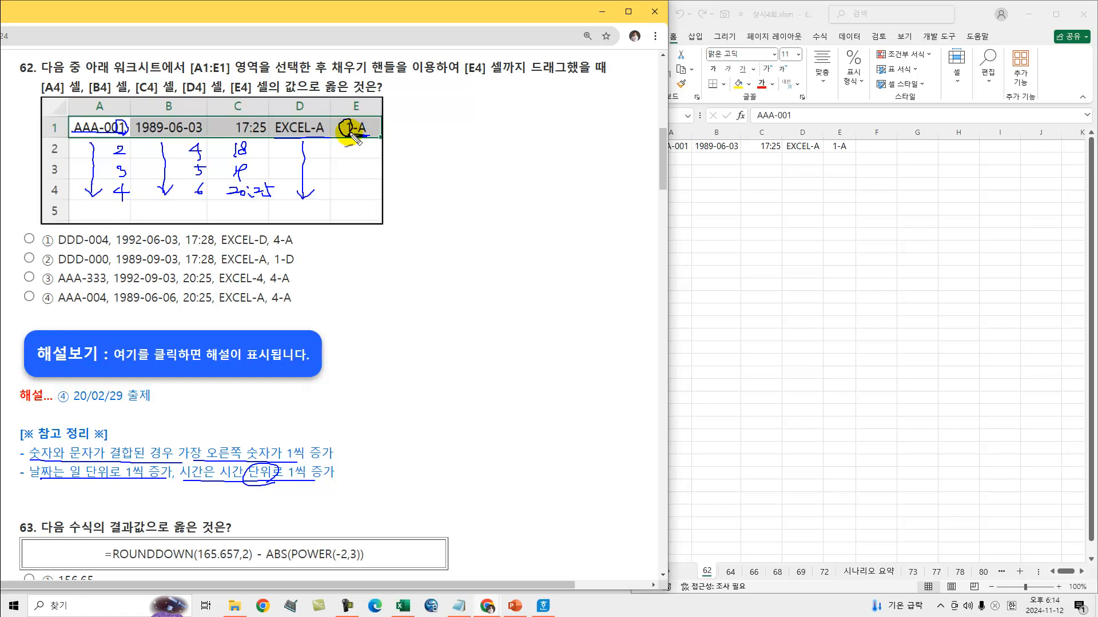
left_click_drag(208, 456, 282, 456)
mouse_move(343, 151)
left_mouse_down()
mouse_move(353, 153)
mouse_move(346, 174)
left_mouse_up()
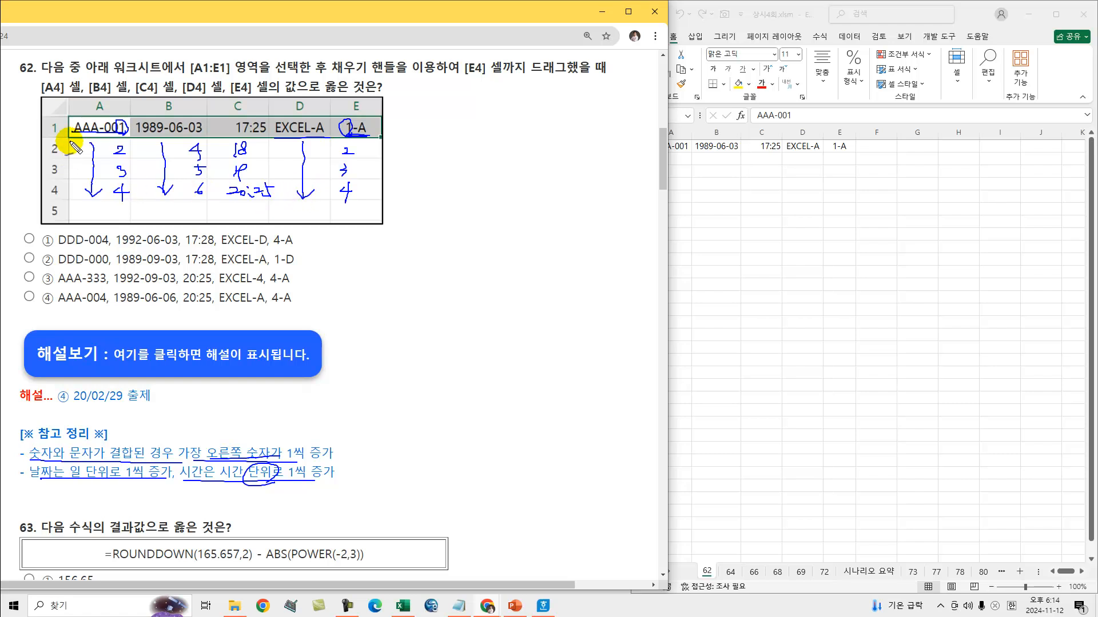
Underline and tick question 62's option ④ in ink, clear the annotations, and choose option ④ as the answer
left_click_drag(63, 307, 298, 307)
left_click_drag(28, 298, 44, 291)
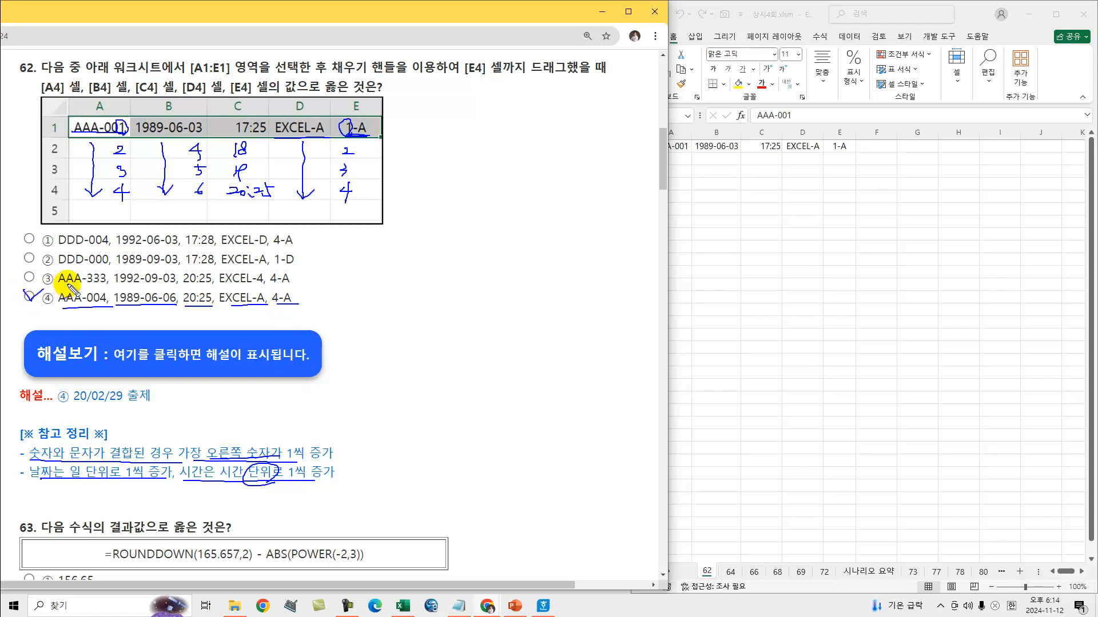
key("Escape")
left_click(30, 297)
In Excel, fill the range A1:E1 on sheet 62 down through row 4 with the fill handle
left_click(713, 261)
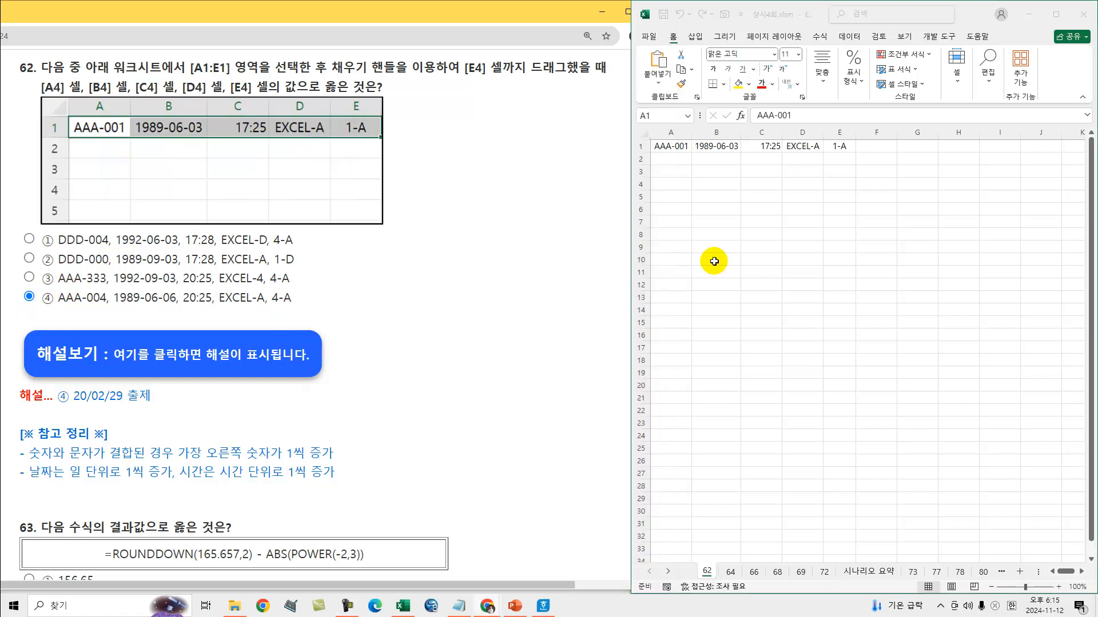
left_click_drag(669, 148, 855, 190)
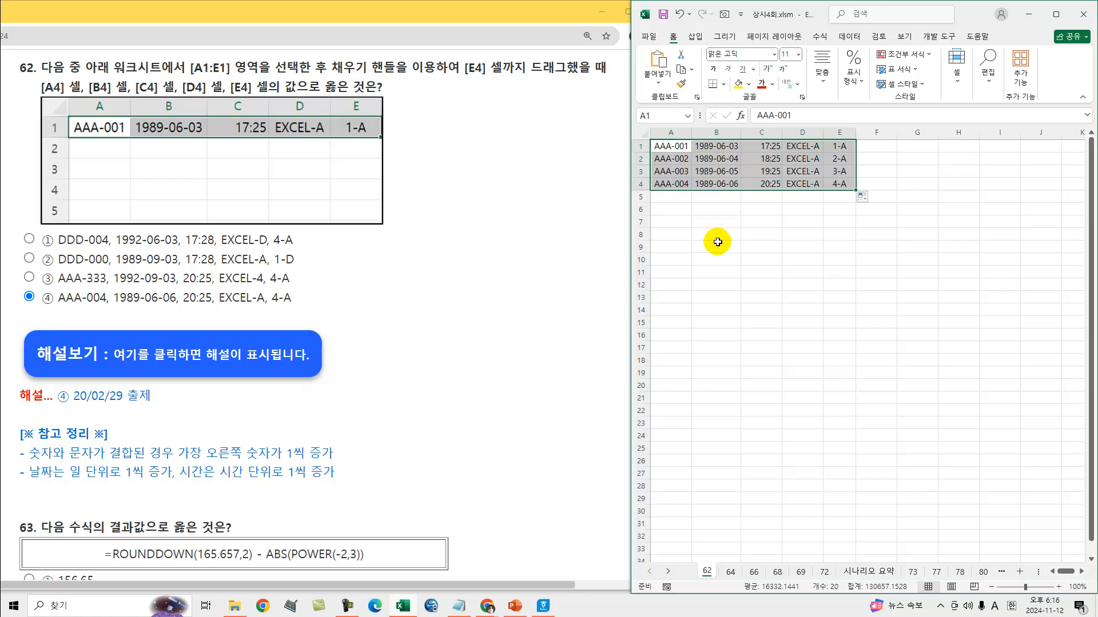
Return to the browser, go to question 63, mark ROUNDDOWN and its decimal cut-off in ink, and erase the marks
left_click(363, 314)
scroll(74, 78, "down", 8)
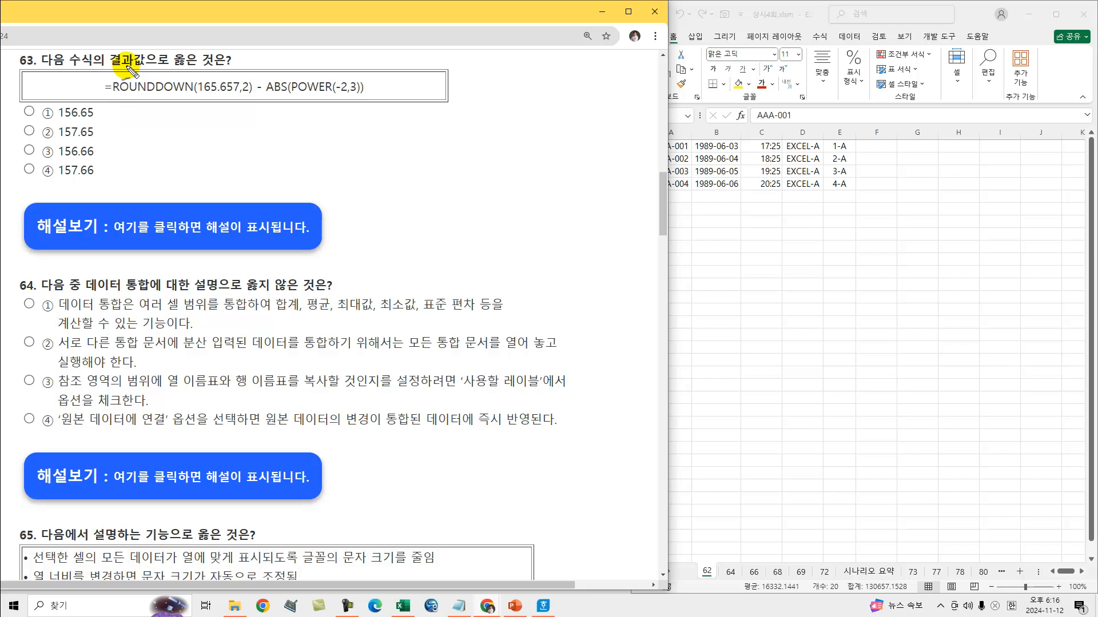
left_click_drag(178, 67, 225, 68)
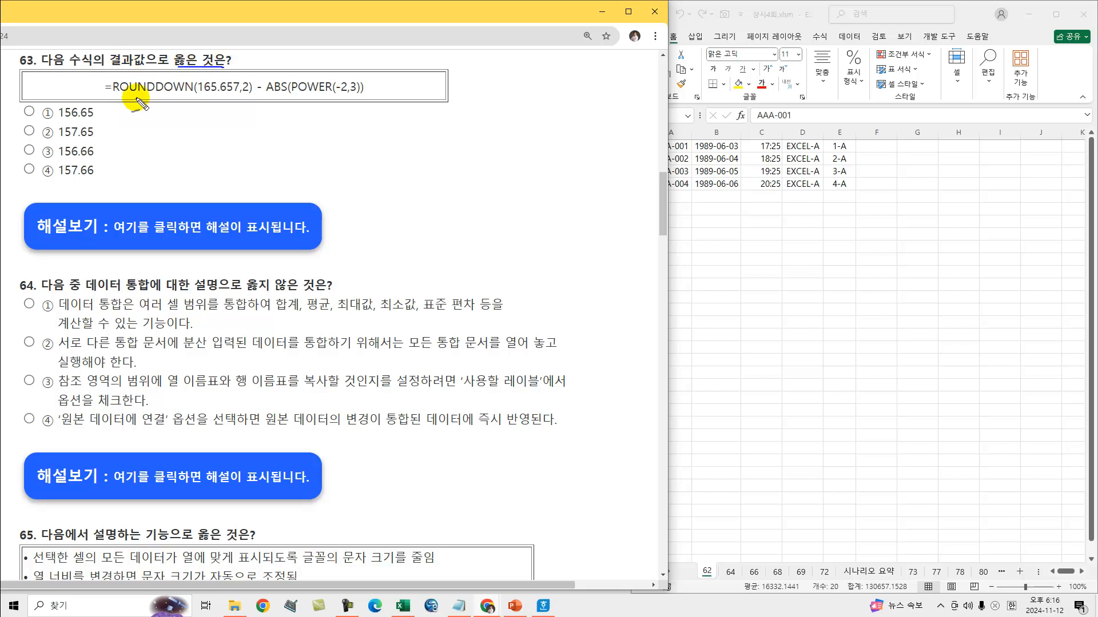
mouse_move(115, 95)
left_mouse_down()
mouse_move(248, 96)
mouse_move(236, 106)
left_mouse_up()
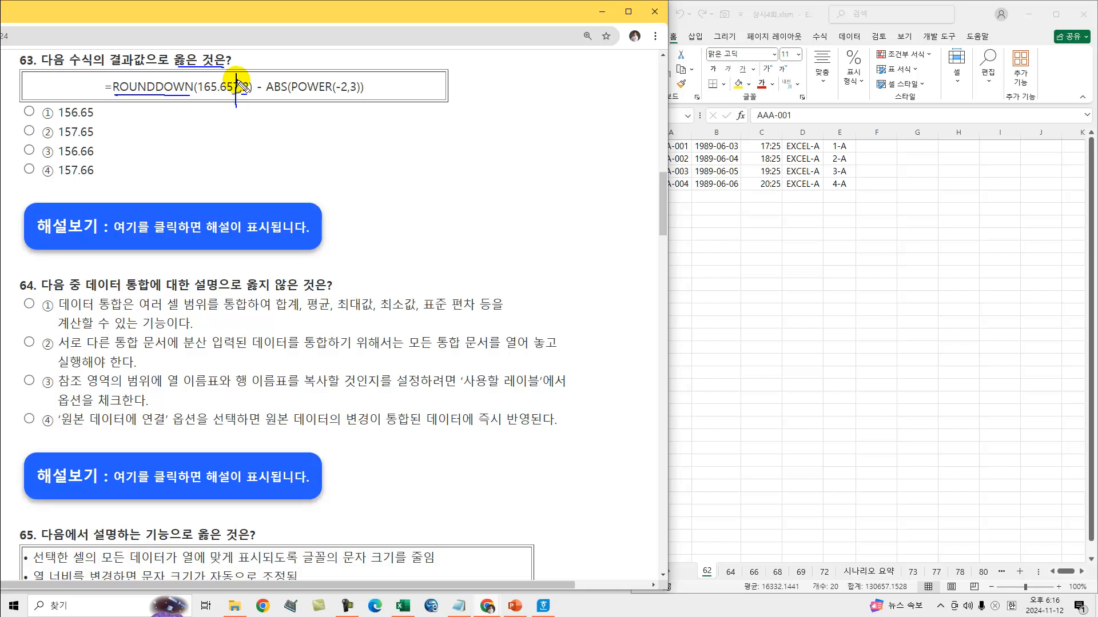
left_click_drag(227, 74, 224, 113)
left_click(212, 115)
key("Escape")
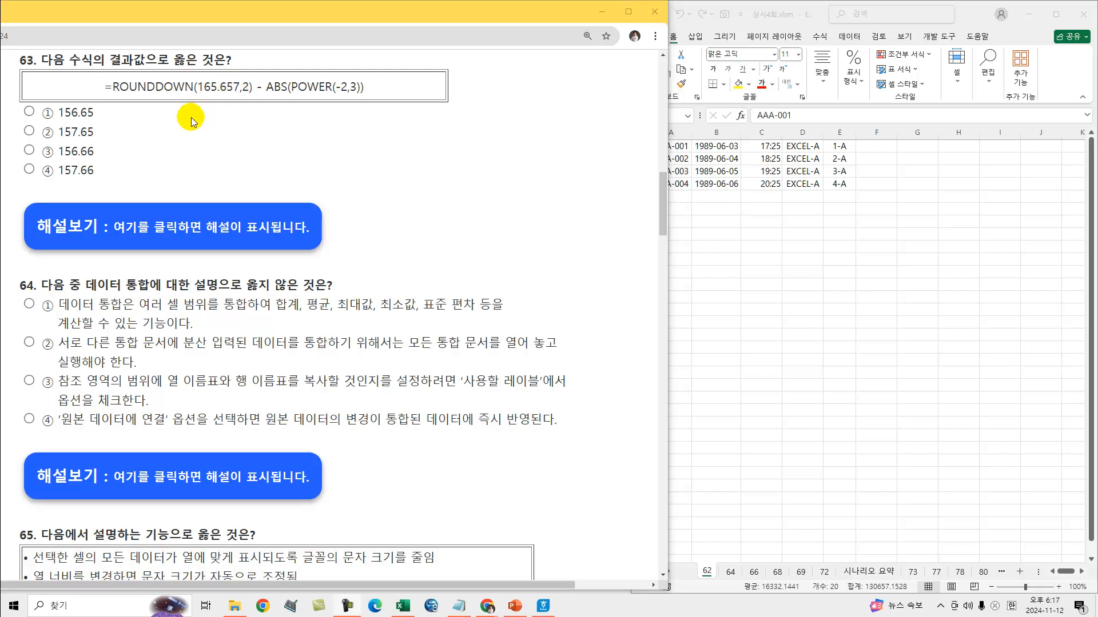
Handwrite the working for question 63, with 165.65 for ROUNDDOWN and -2³ = (-8) = 8 for ABS(POWER), and erase it
mouse_move(208, 124)
left_mouse_down()
mouse_move(360, 90)
mouse_move(361, 131)
mouse_move(360, 120)
mouse_move(425, 118)
mouse_move(411, 134)
left_mouse_up()
left_click_drag(269, 93, 291, 97)
mouse_move(429, 107)
left_mouse_down()
mouse_move(423, 133)
mouse_move(447, 121)
left_mouse_up()
mouse_move(439, 126)
left_mouse_down()
mouse_move(459, 129)
mouse_move(464, 117)
left_mouse_up()
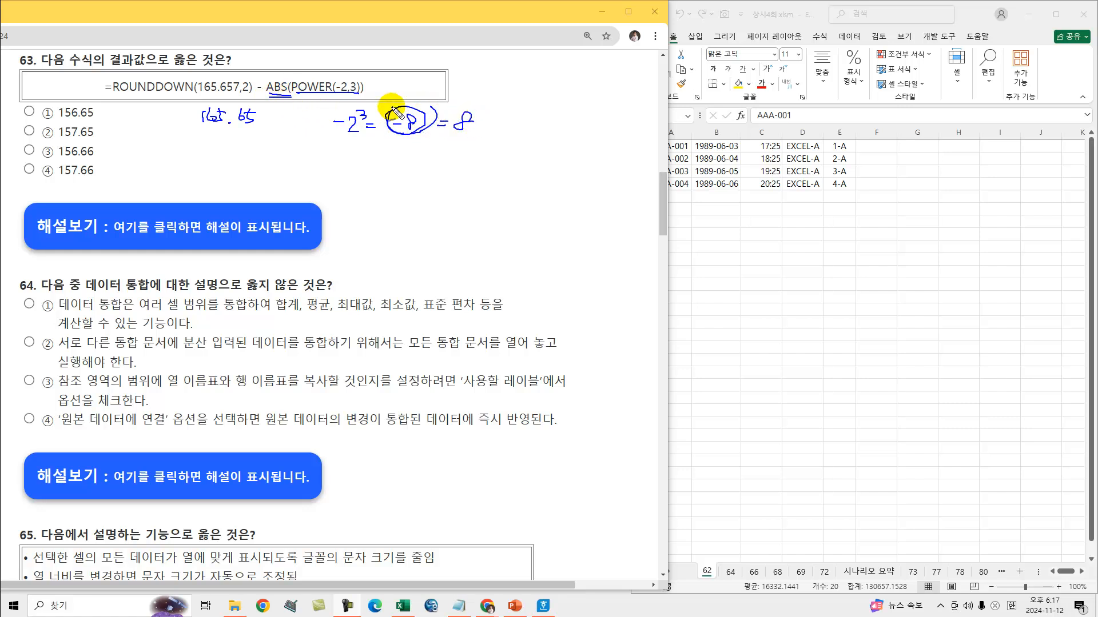
mouse_move(219, 152)
left_mouse_down()
mouse_move(217, 168)
mouse_move(256, 162)
left_mouse_up()
mouse_move(271, 150)
left_mouse_down()
mouse_move(269, 166)
mouse_move(291, 152)
mouse_move(313, 162)
left_mouse_up()
mouse_move(332, 148)
left_mouse_down()
mouse_move(319, 151)
mouse_move(339, 149)
left_mouse_up()
key("Escape")
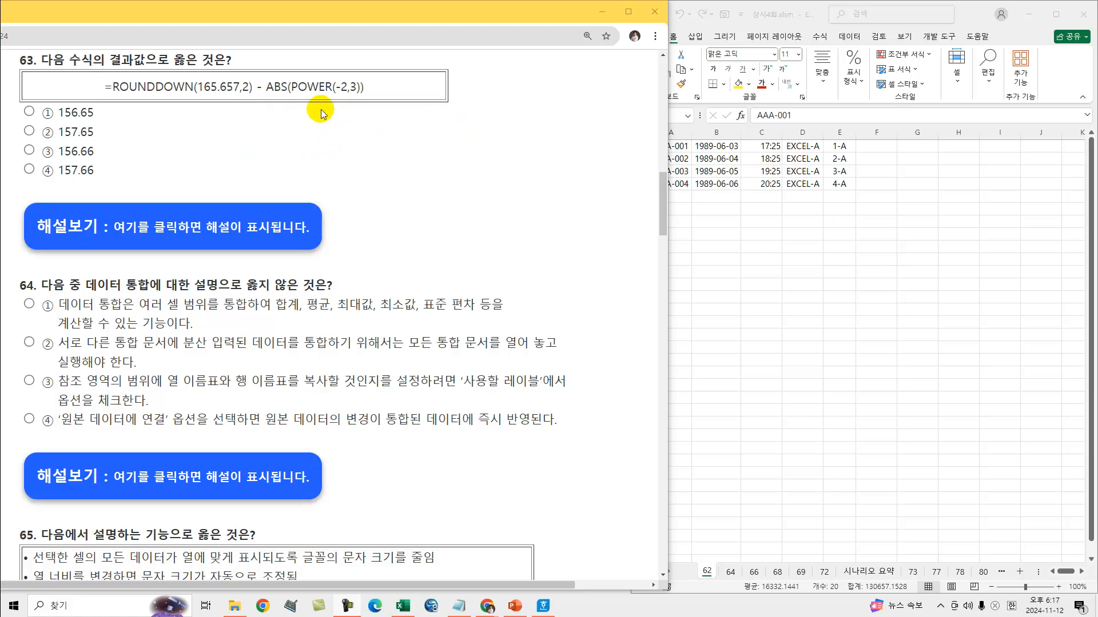
Choose option ② for question 63 and show its explanation, underline 165.65 - 8 = 157.65 in ink, and hide the explanation
left_click(225, 237)
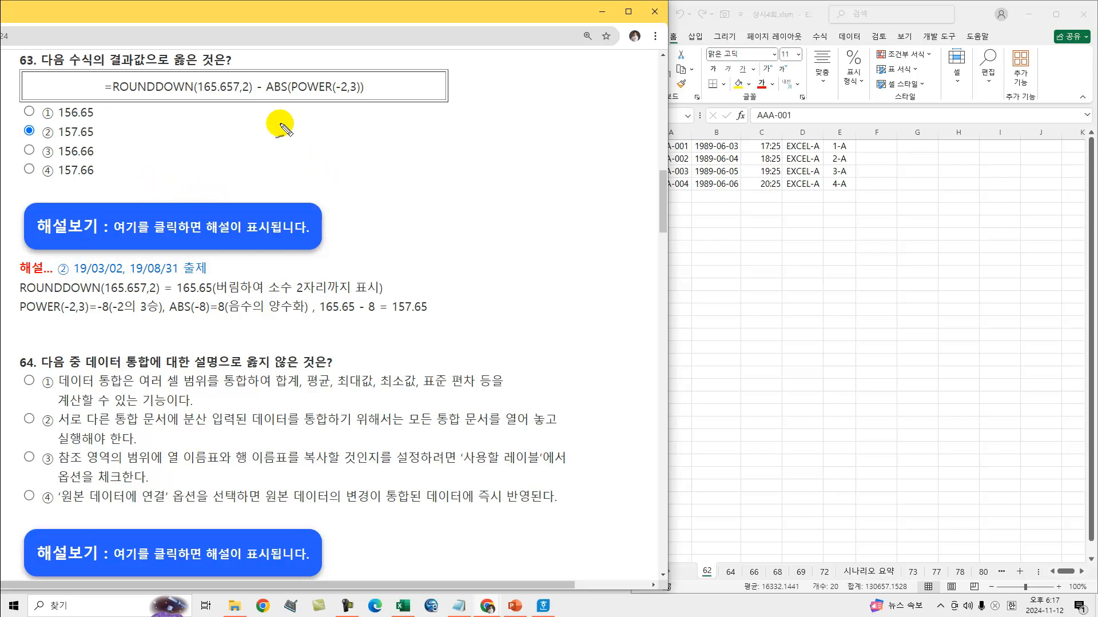
left_click_drag(324, 314, 421, 318)
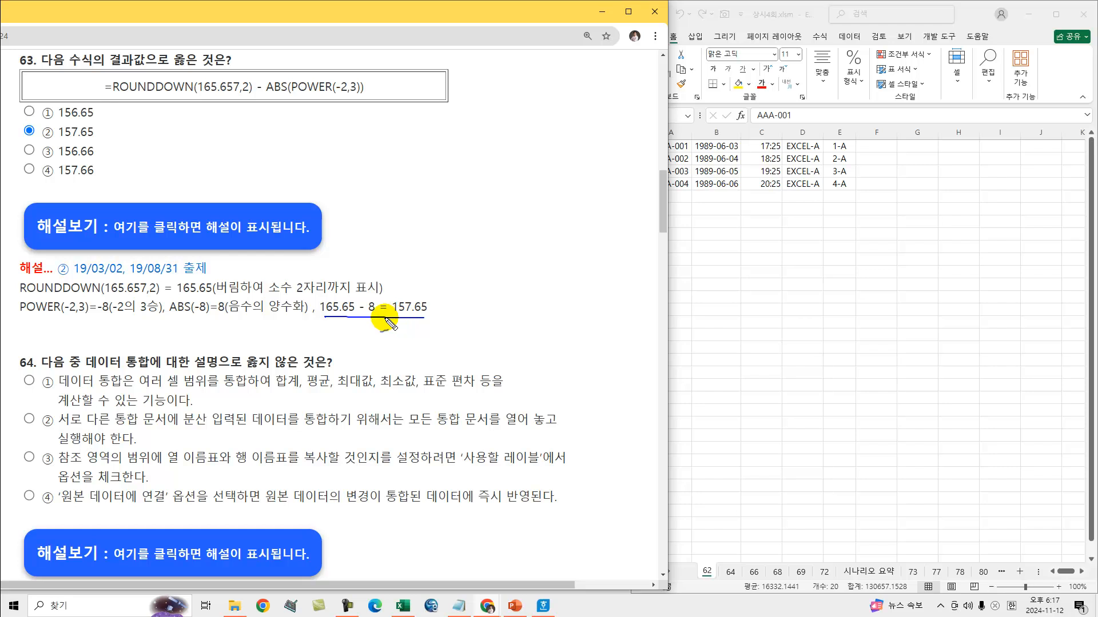
left_click(180, 226)
Move on to question 64 and underline 옳지 않은 and the key phrases of option ① in ink
scroll(171, 264, "down", 2)
scroll(171, 264, "down", 1)
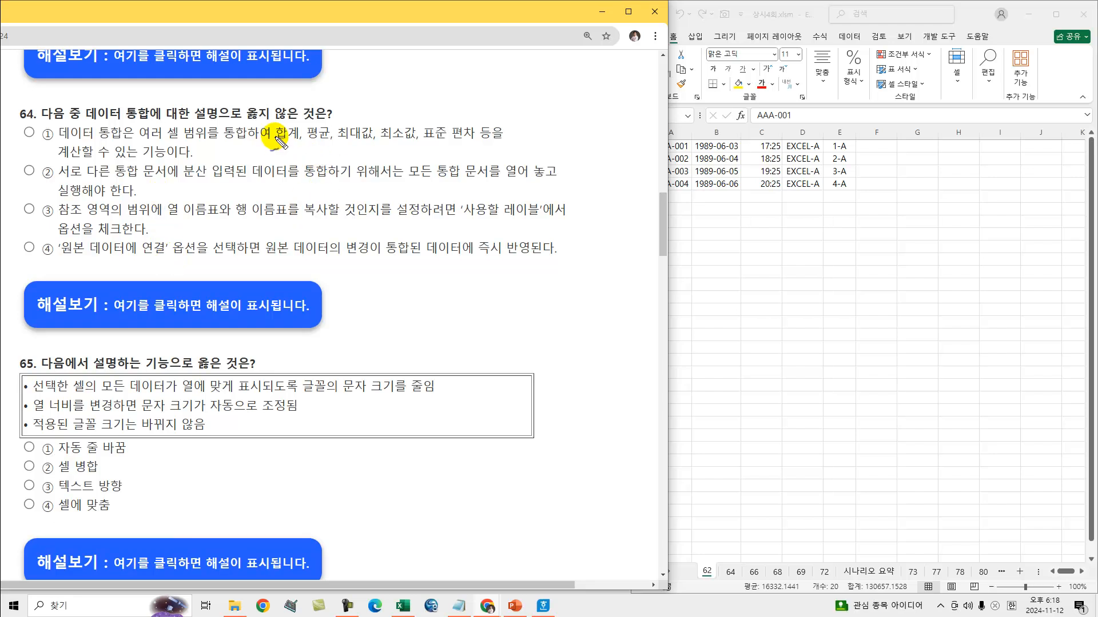
left_click_drag(242, 124, 301, 125)
left_click_drag(89, 144, 366, 142)
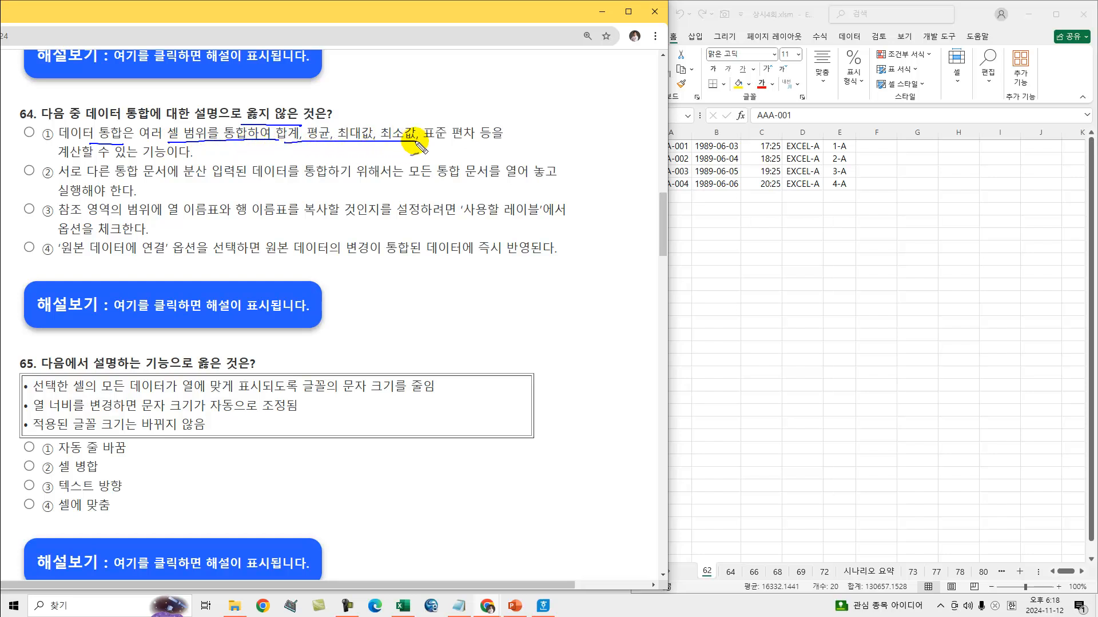
left_click_drag(98, 158, 181, 159)
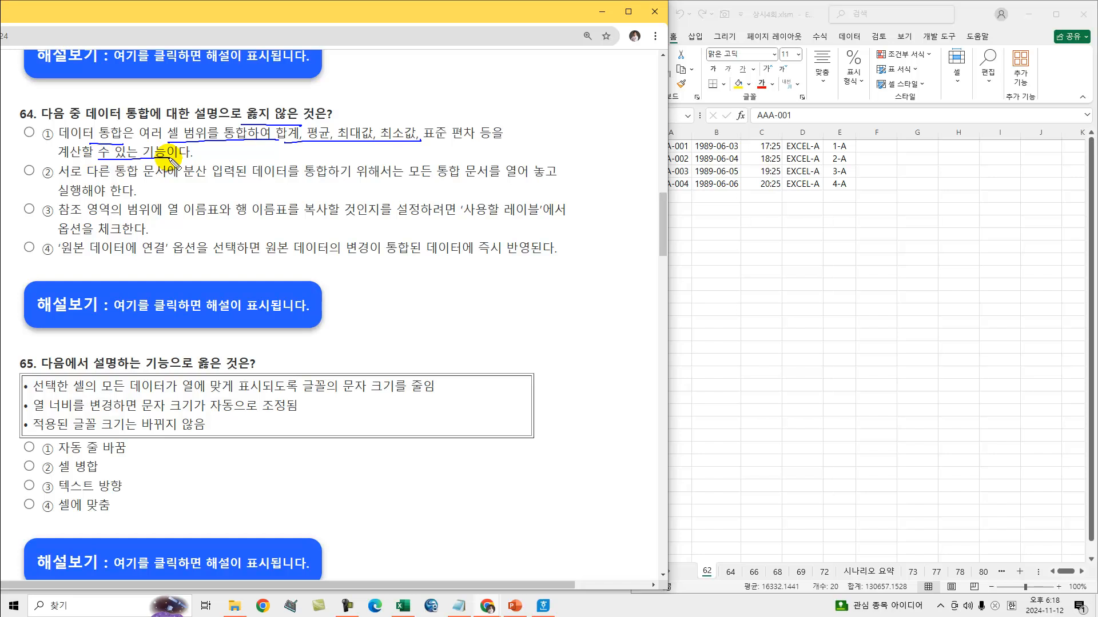
Underline the key phrases of question 64's options ② and ③ in ink, including 모든 통합 문서 and 사용할 레이블, and clear the ink
left_click_drag(53, 179, 560, 180)
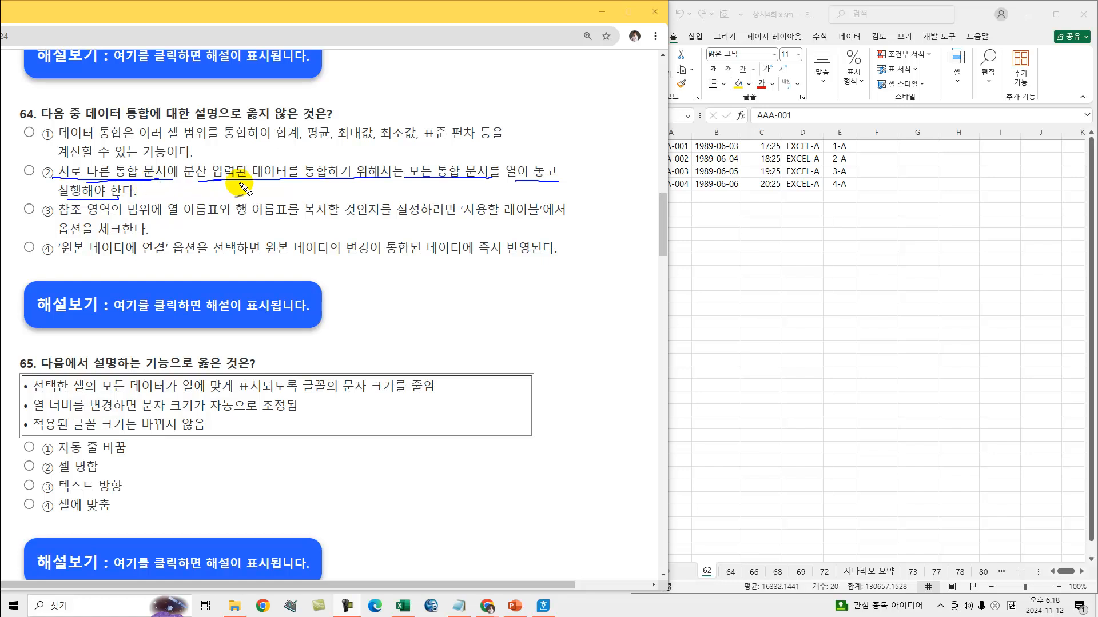
left_click_drag(423, 178, 491, 182)
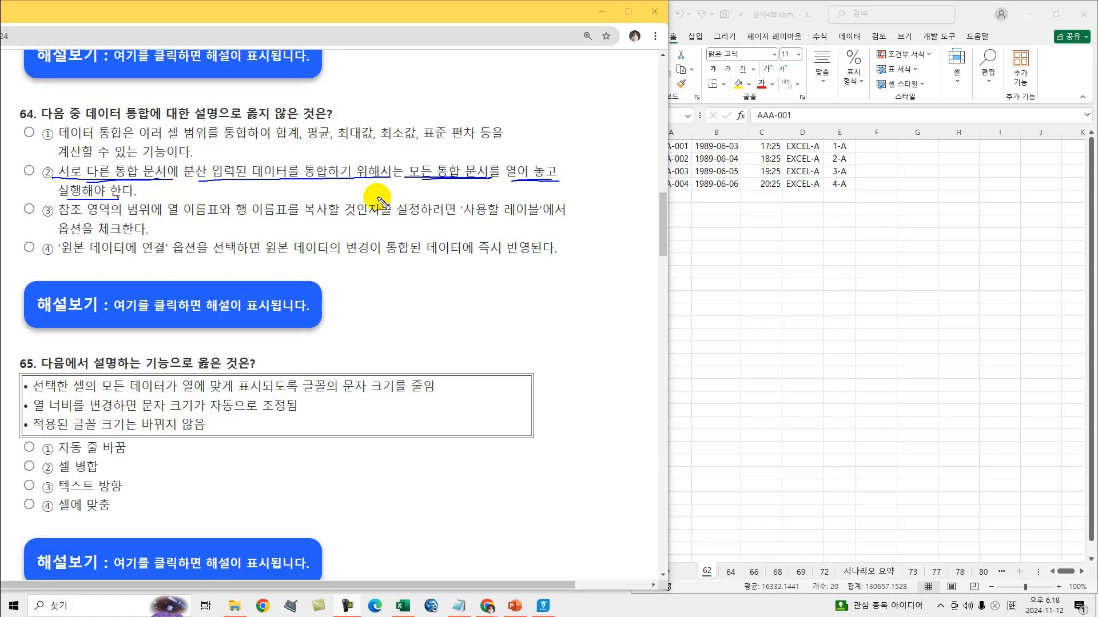
mouse_move(60, 219)
left_mouse_down()
mouse_move(542, 219)
mouse_move(81, 236)
mouse_move(129, 234)
left_mouse_up()
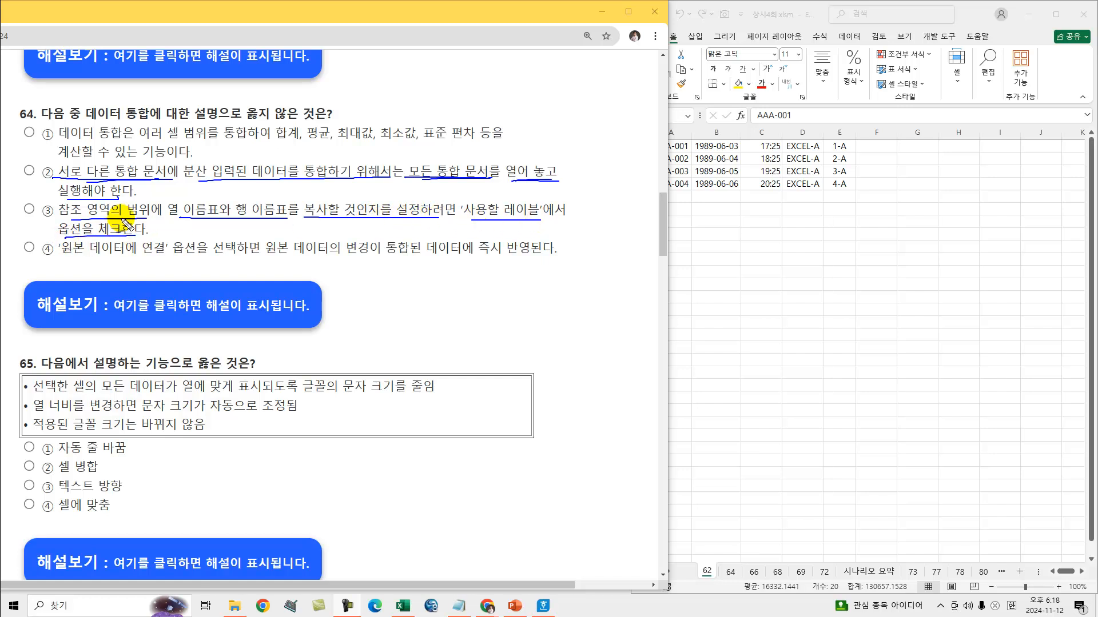
key("Escape")
Switch to Excel, open sheet 64, and point out the 1분기, 2분기 and 상반기 판매현황 tables by selecting each
left_click(783, 271)
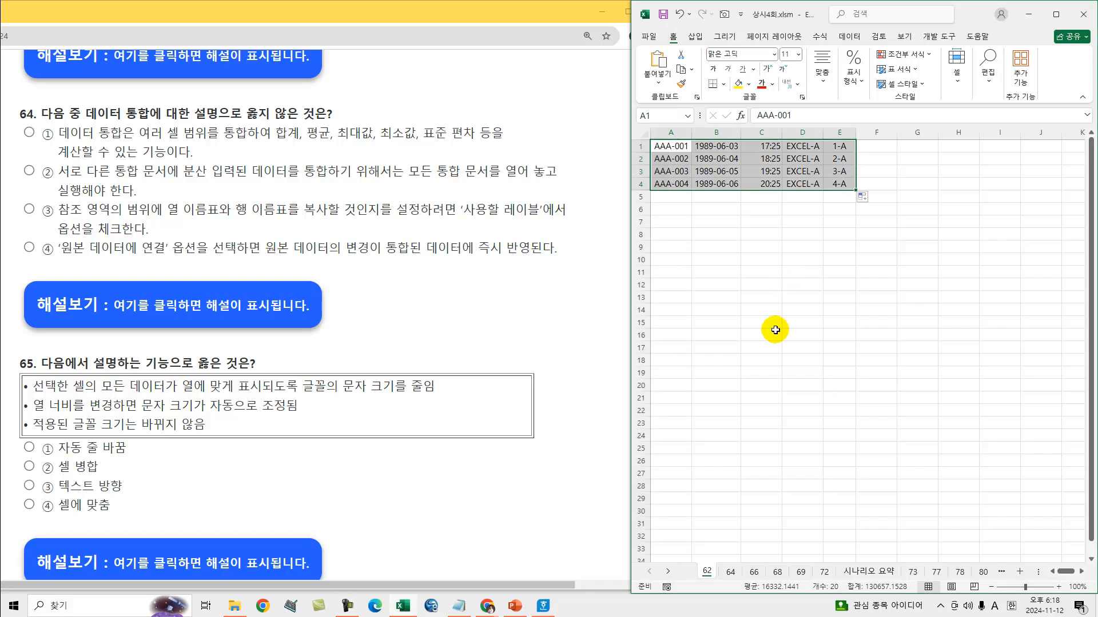
left_click(731, 572)
left_click_drag(663, 145, 797, 206)
left_click_drag(663, 234, 793, 293)
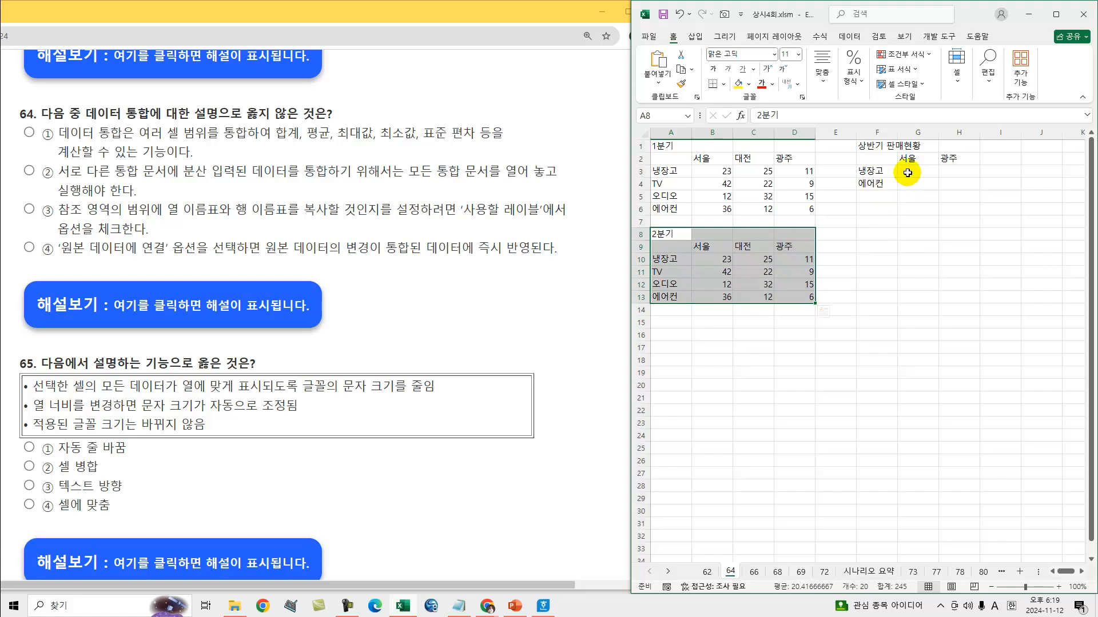
left_click_drag(869, 147, 950, 177)
left_click(917, 259)
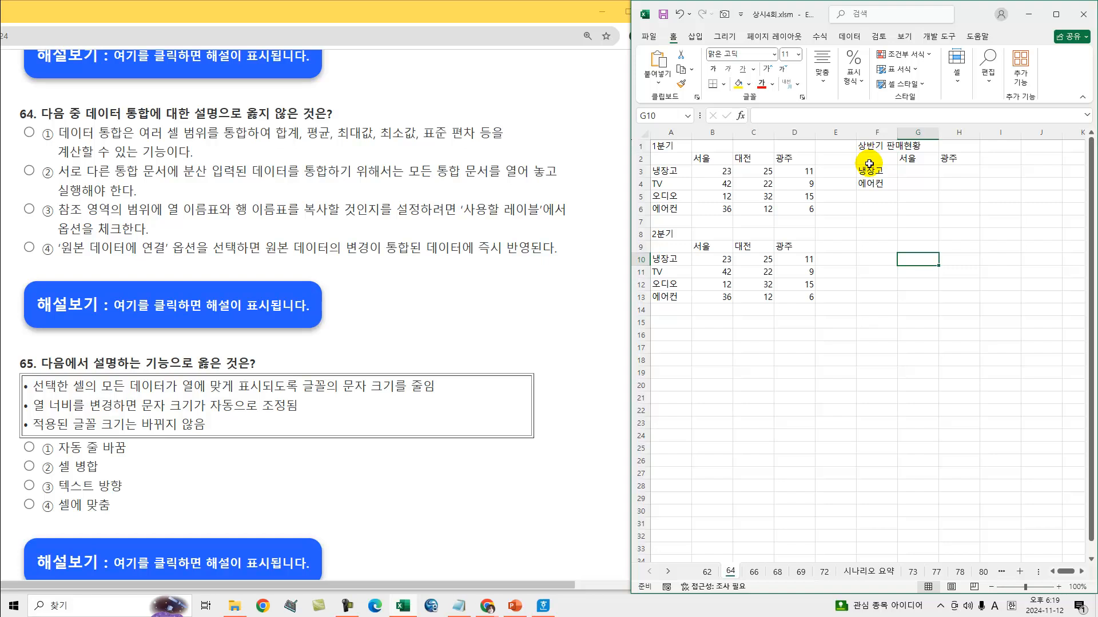
Compare the 상반기 판매현황 product and city labels with the 1분기 table's labels by selecting the label cells in both
left_click(665, 172)
left_click_drag(869, 170, 869, 182)
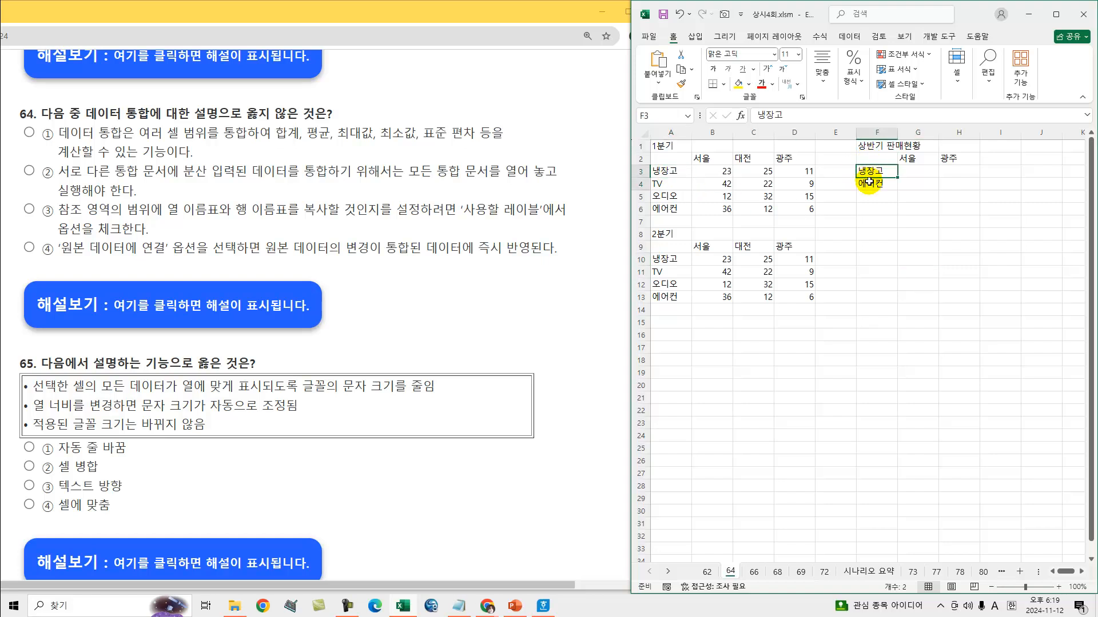
left_click(666, 207)
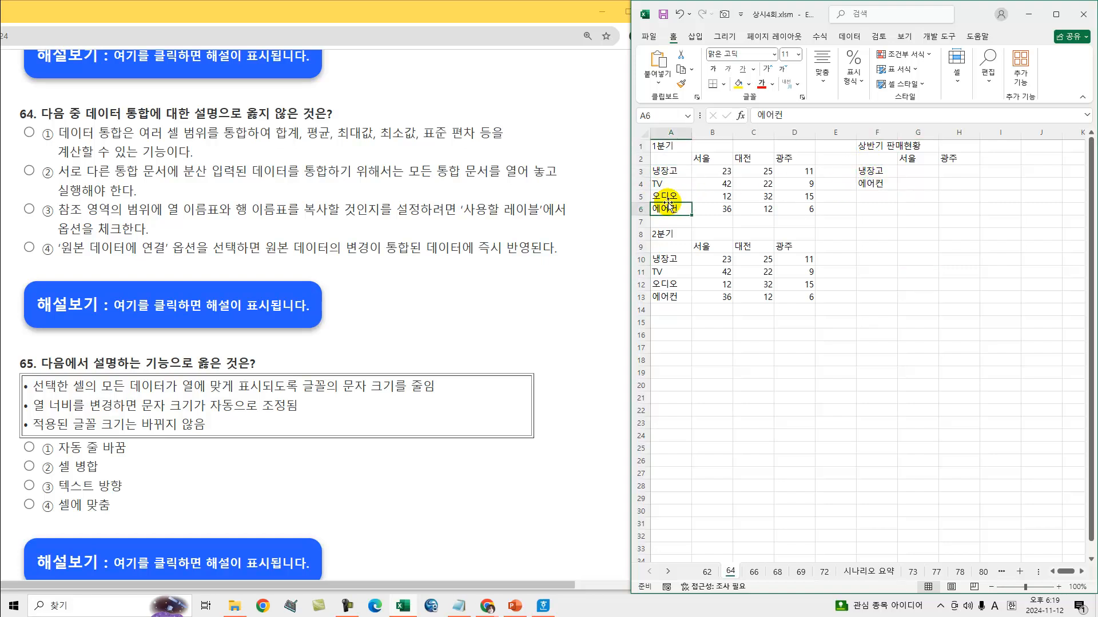
left_click(663, 195)
left_click(910, 157)
left_click(712, 158)
left_click(748, 161)
Start a data consolidation into F2:H4 with the 합계 function and add A2:D6 and A9:D13 as reference ranges
left_click_drag(879, 163, 947, 184)
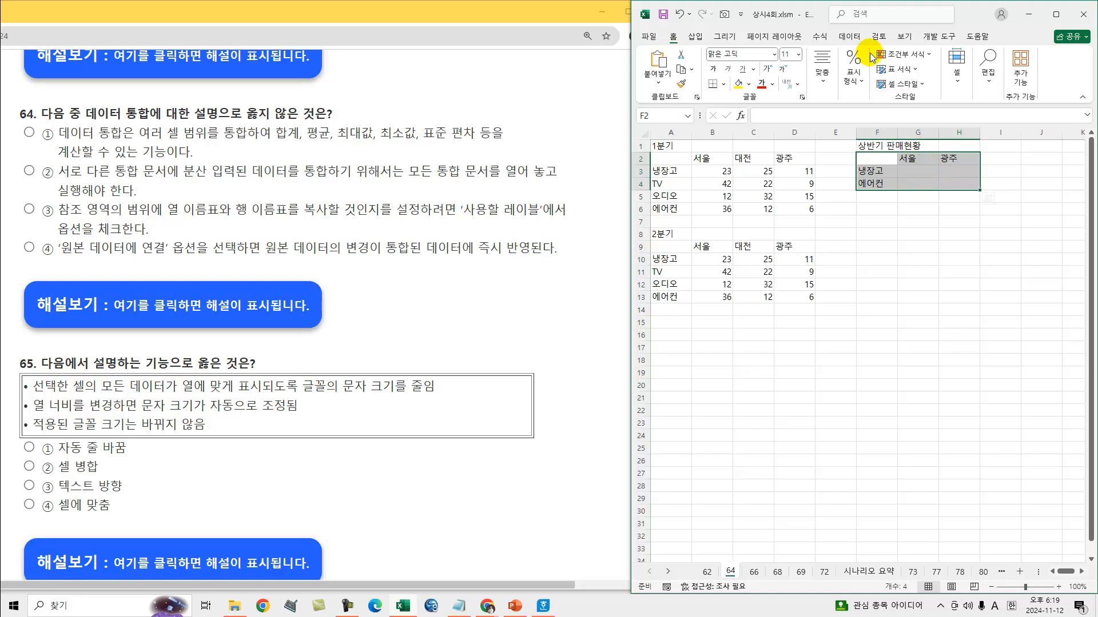
left_click(849, 36)
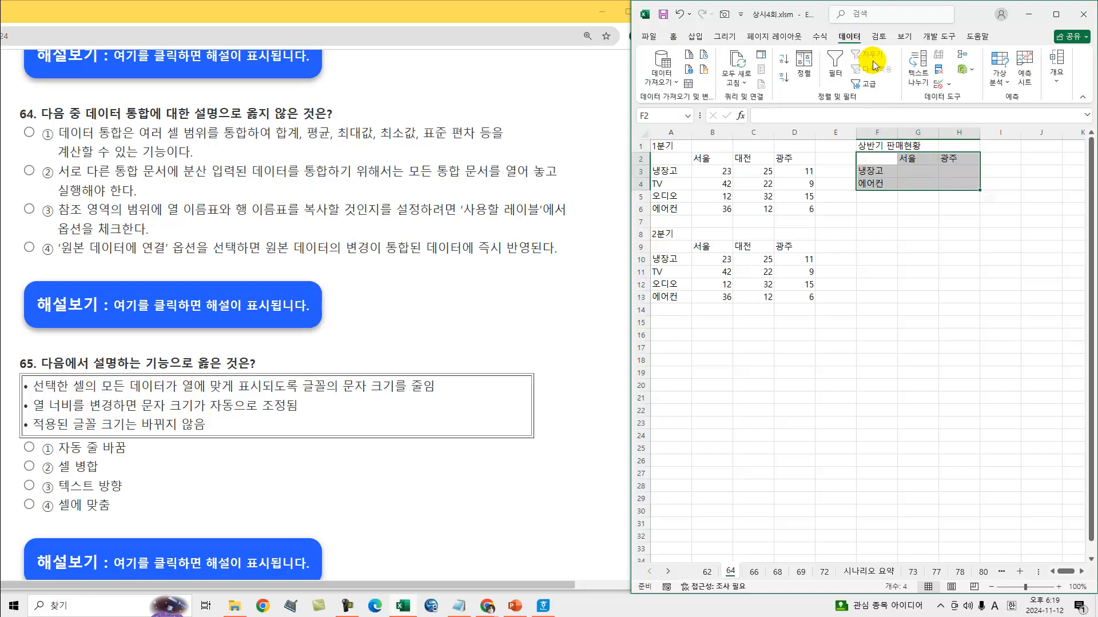
left_click(962, 61)
left_click_drag(678, 157, 782, 208)
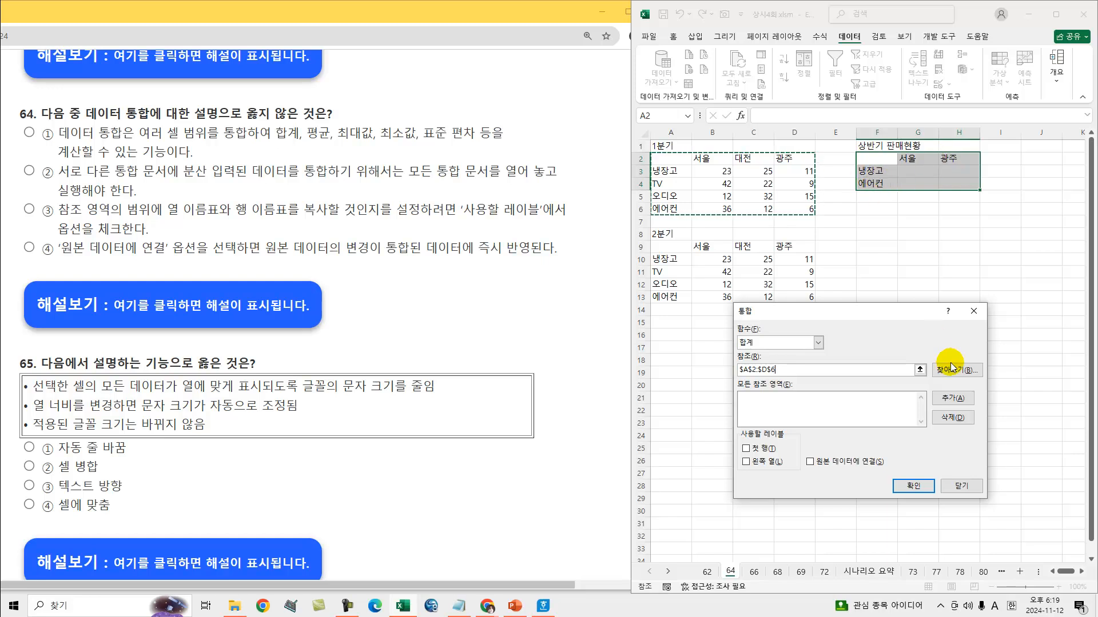
left_click(953, 399)
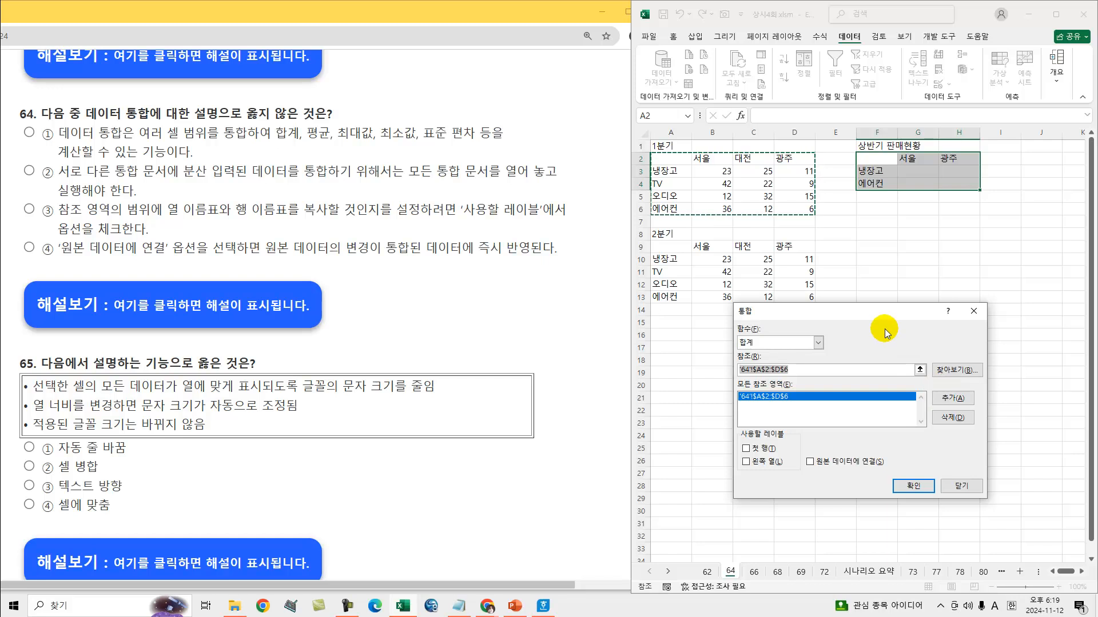
left_click_drag(674, 246, 797, 297)
left_click(953, 399)
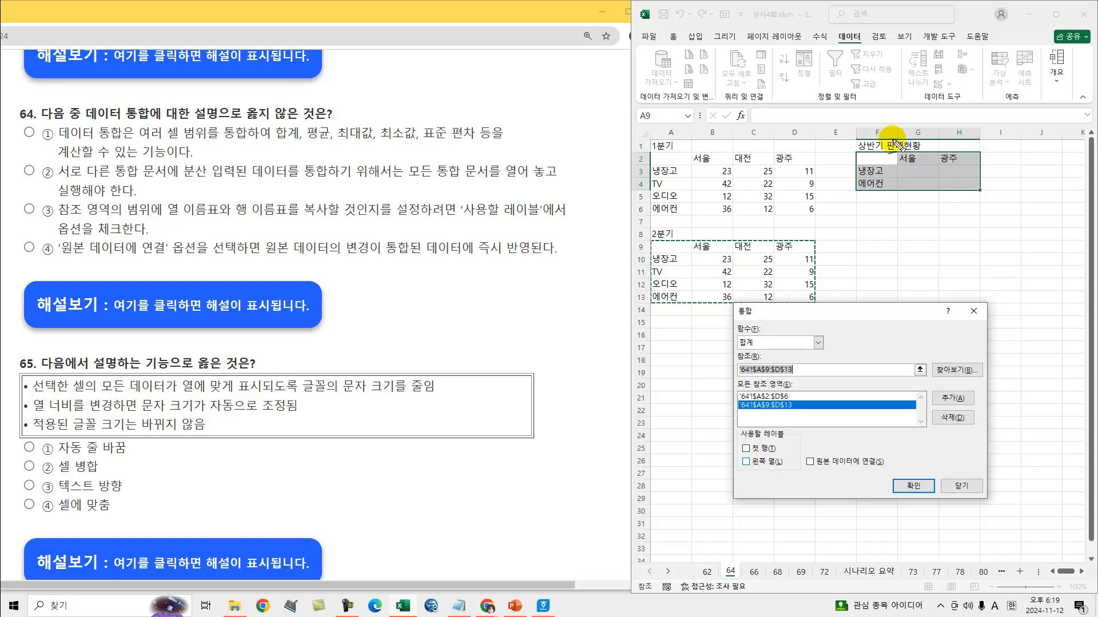
Mark the matching city and product labels in ink, cross out 대전 in the 1분기 table, and clear the ink
left_click_drag(905, 168, 960, 170)
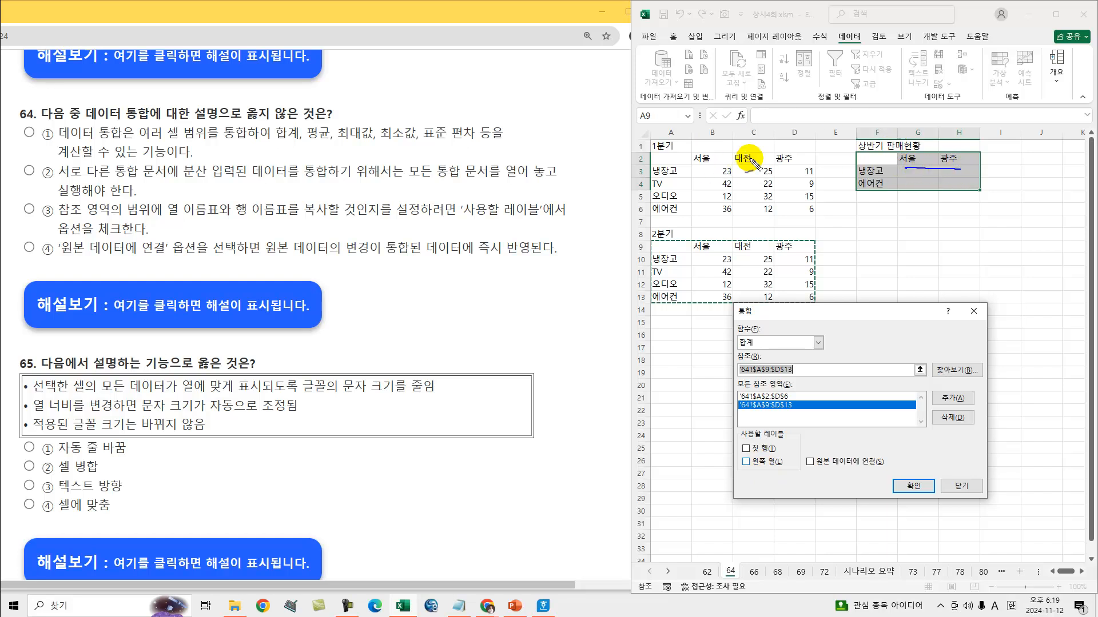
left_click_drag(737, 156, 753, 166)
left_click_drag(685, 167, 803, 166)
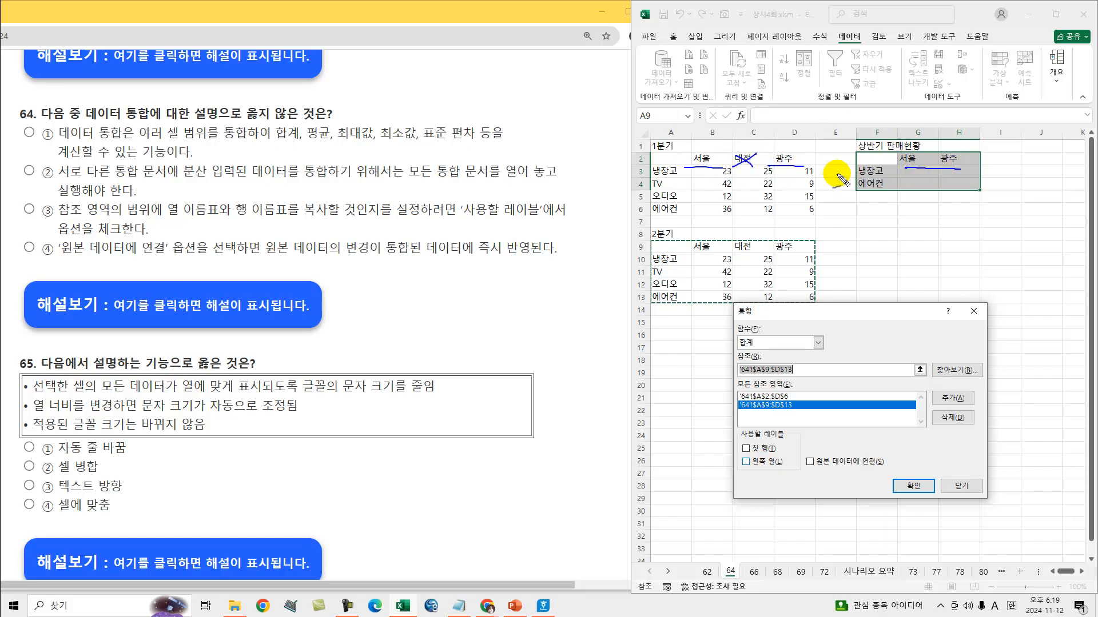
mouse_move(884, 171)
left_mouse_down()
mouse_move(869, 167)
mouse_move(884, 174)
left_mouse_up()
mouse_move(875, 179)
left_mouse_down()
mouse_move(865, 193)
mouse_move(878, 183)
left_mouse_up()
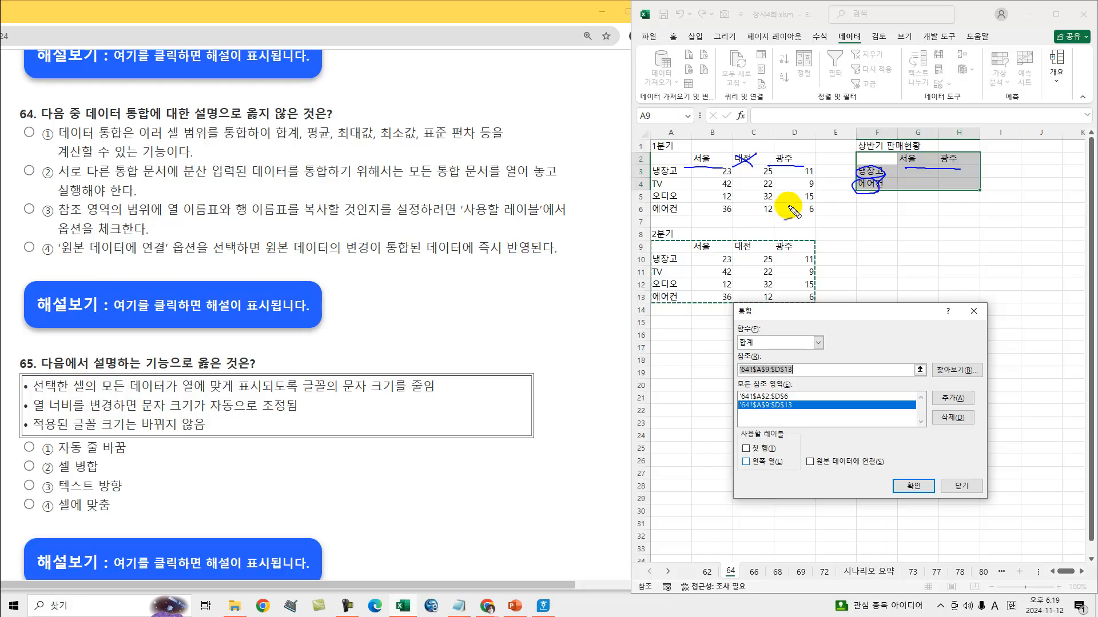
mouse_move(682, 170)
left_mouse_down()
mouse_move(655, 193)
mouse_move(673, 193)
left_mouse_up()
key("Escape")
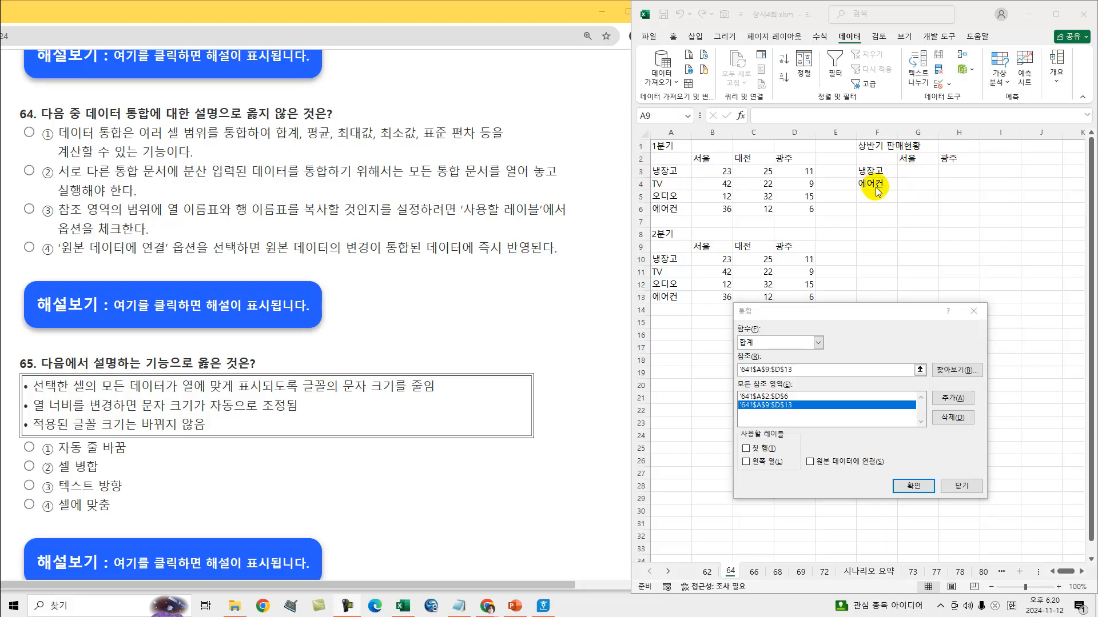
Run the consolidation with 첫 행 and 왼쪽 열 as labels, and undo its result
left_click(748, 449)
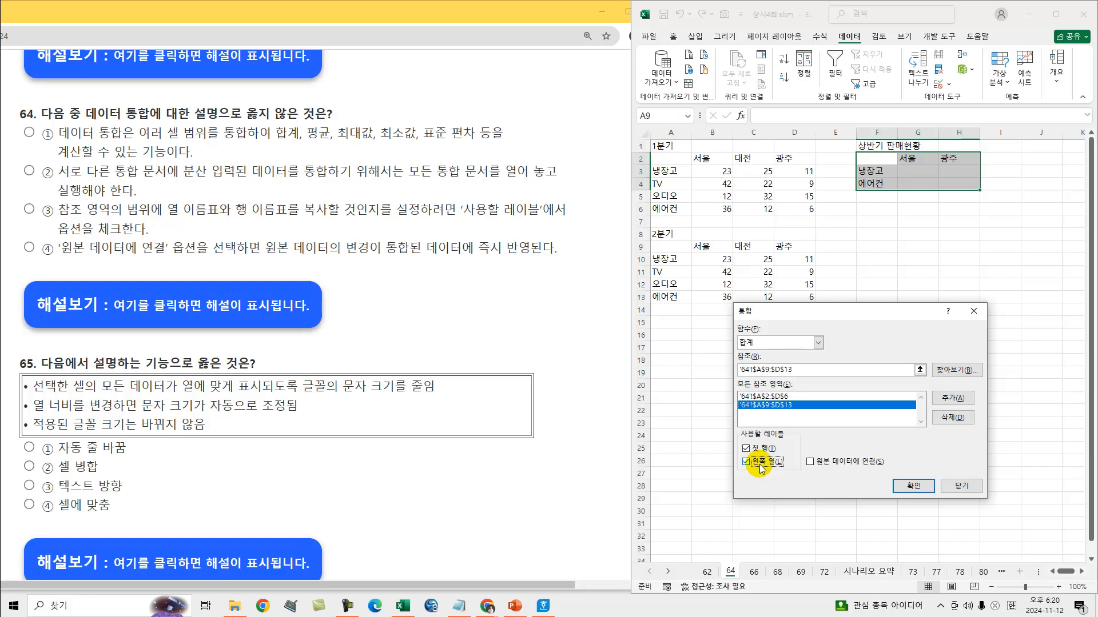
left_click(905, 487)
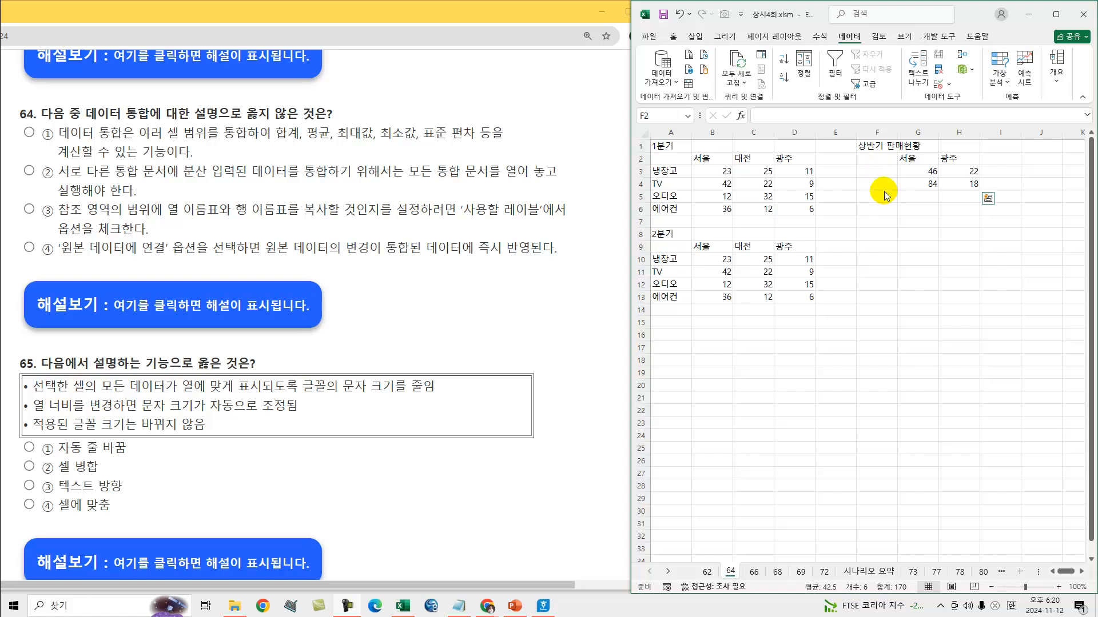
key("ctrl+z")
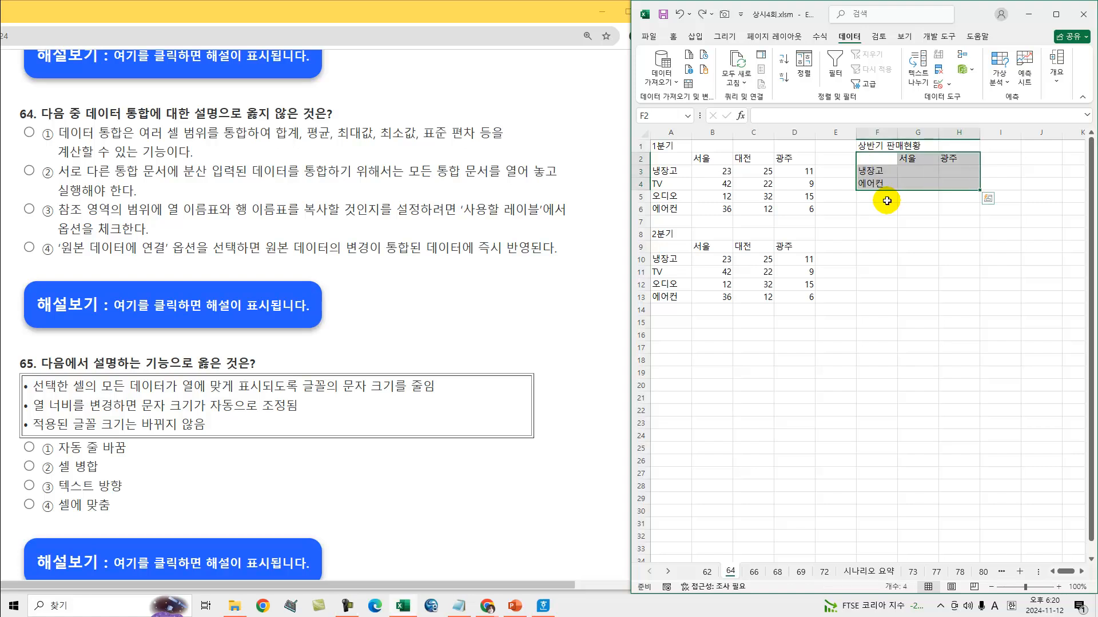
Reopen the consolidation settings, underline the workbook phrases in option ② and 원본 데이터에 연결 in option ④ in ink, and clear them
left_click(966, 60)
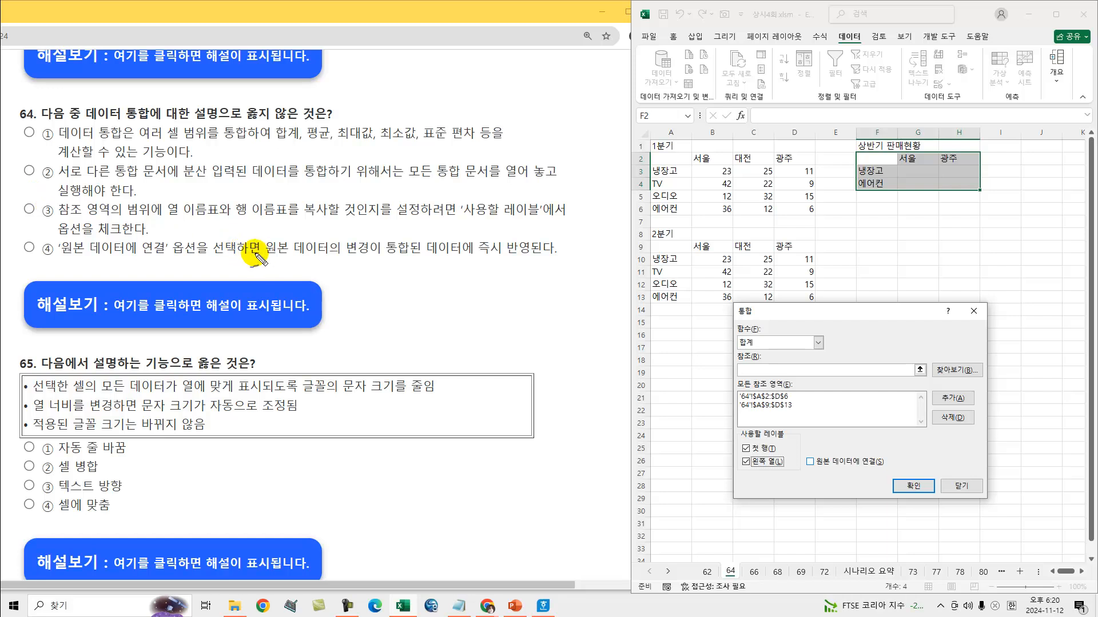
left_click_drag(114, 177, 174, 179)
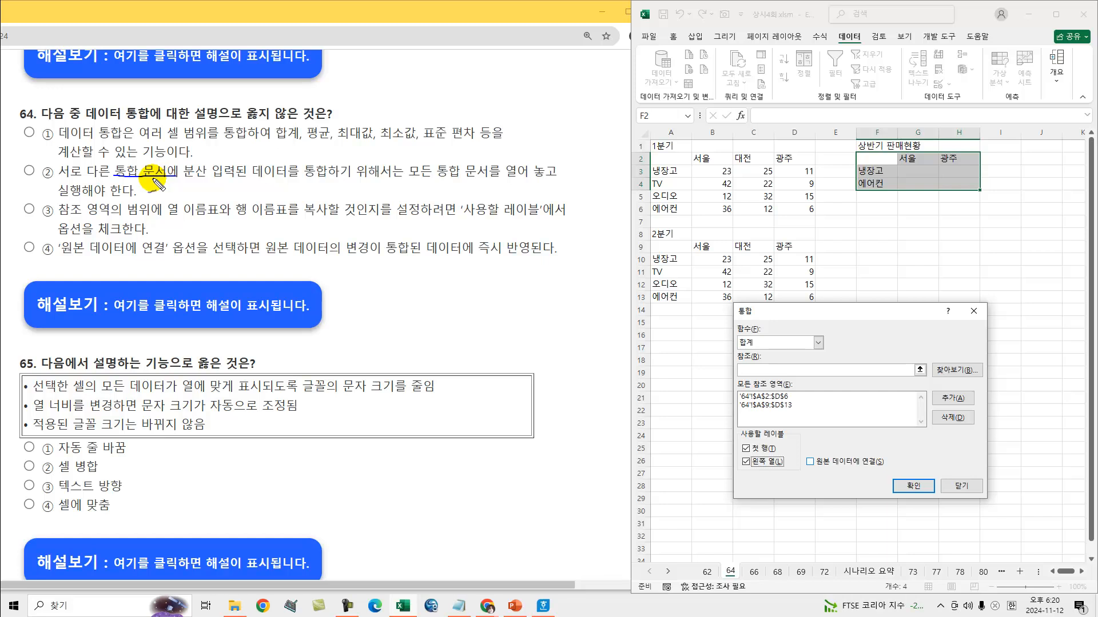
left_click_drag(73, 256, 161, 258)
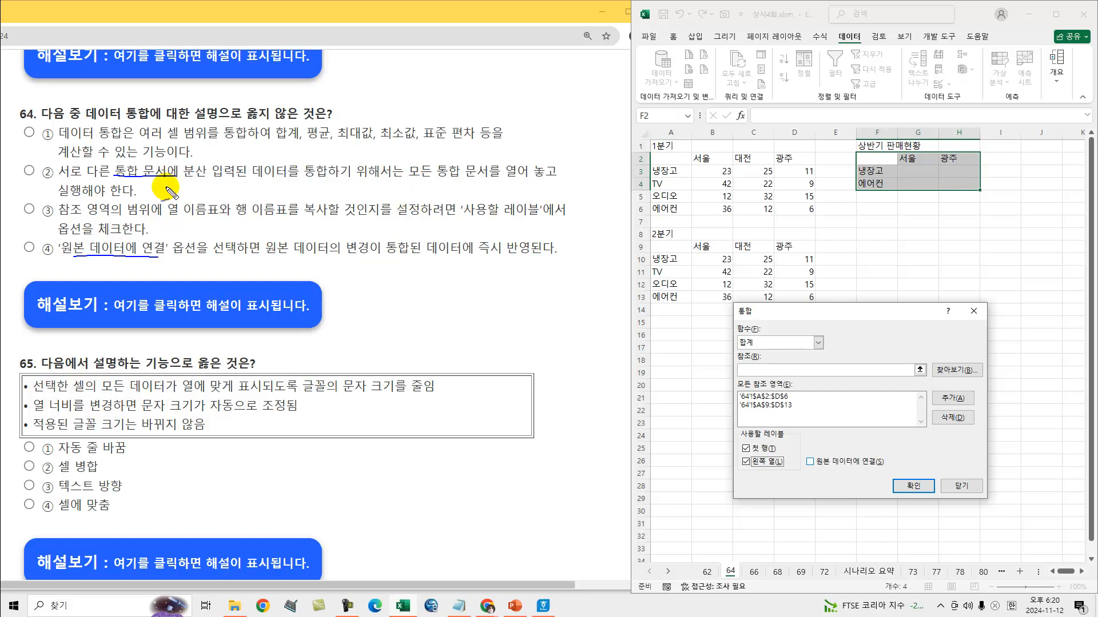
left_click_drag(132, 177, 181, 176)
left_click_drag(416, 180, 505, 180)
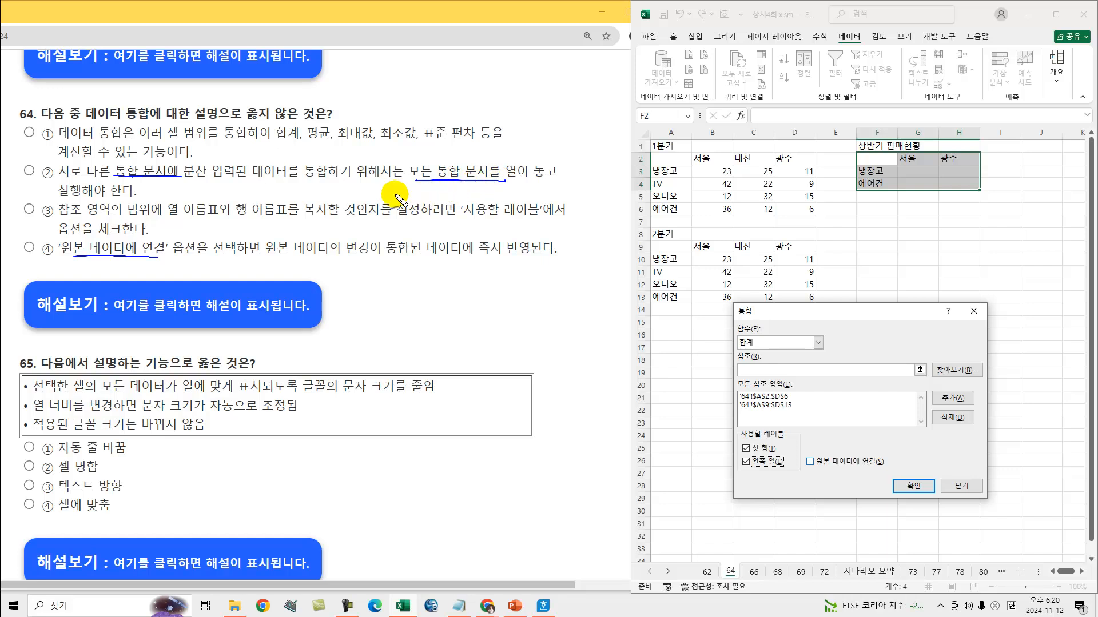
key("Escape")
Return to the browser, show question 64's explanation, and underline the description of 원본 데이터에 연결 in ink
left_click(141, 295)
scroll(183, 148, "down", 3)
left_click(200, 141)
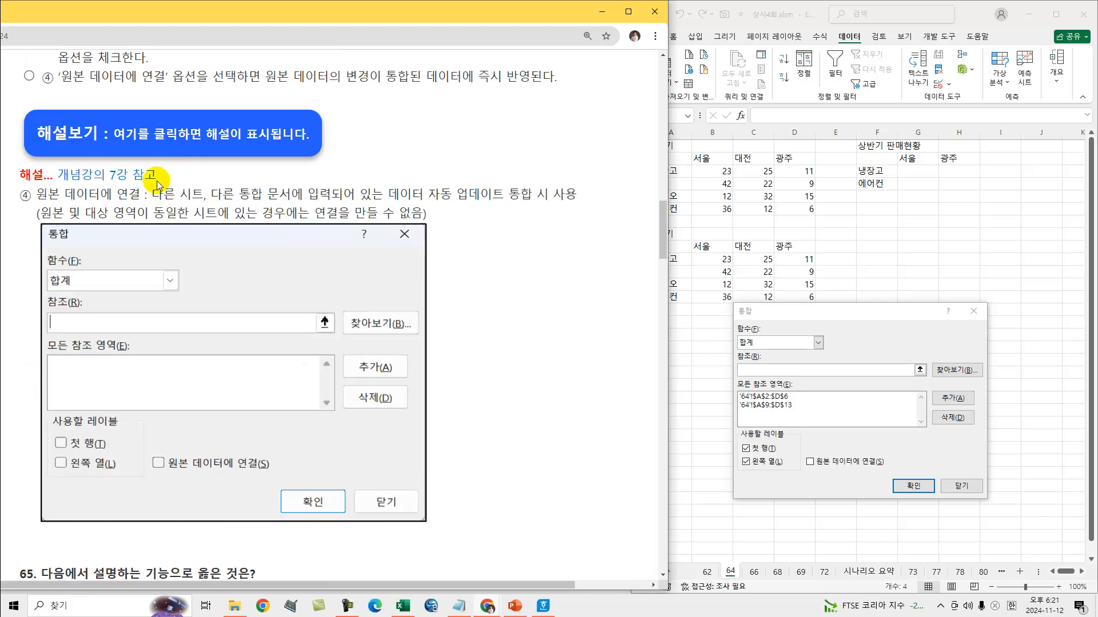
left_click_drag(56, 199, 515, 205)
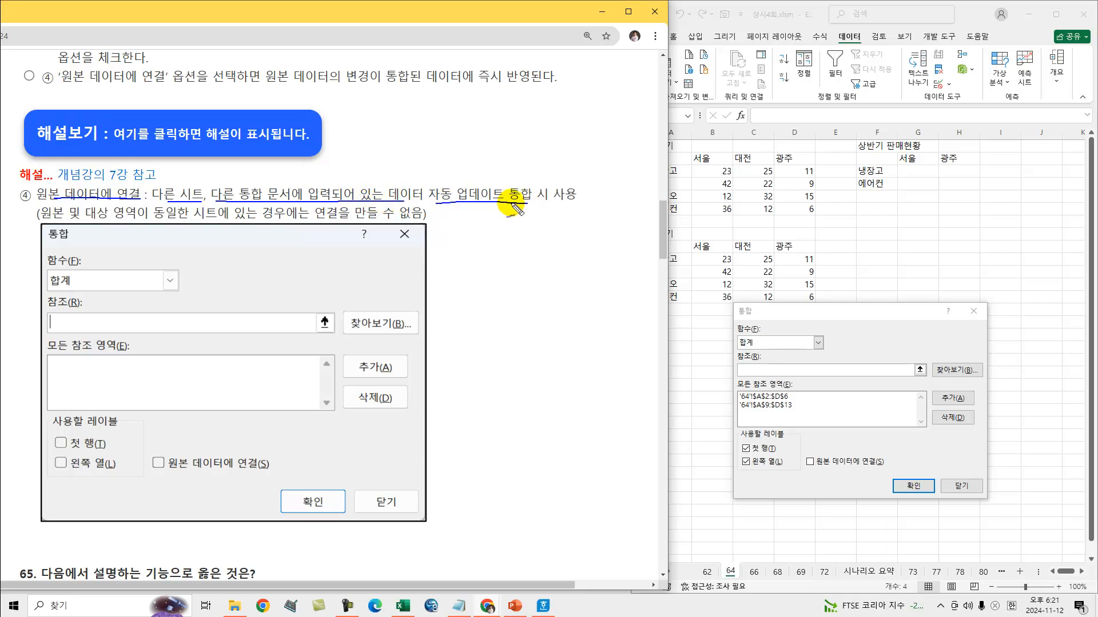
Underline the same-sheet restriction and tick 원본 데이터에 연결 in ink on the pictured dialog, clear the ink, and hide the explanation
left_click_drag(44, 225, 241, 226)
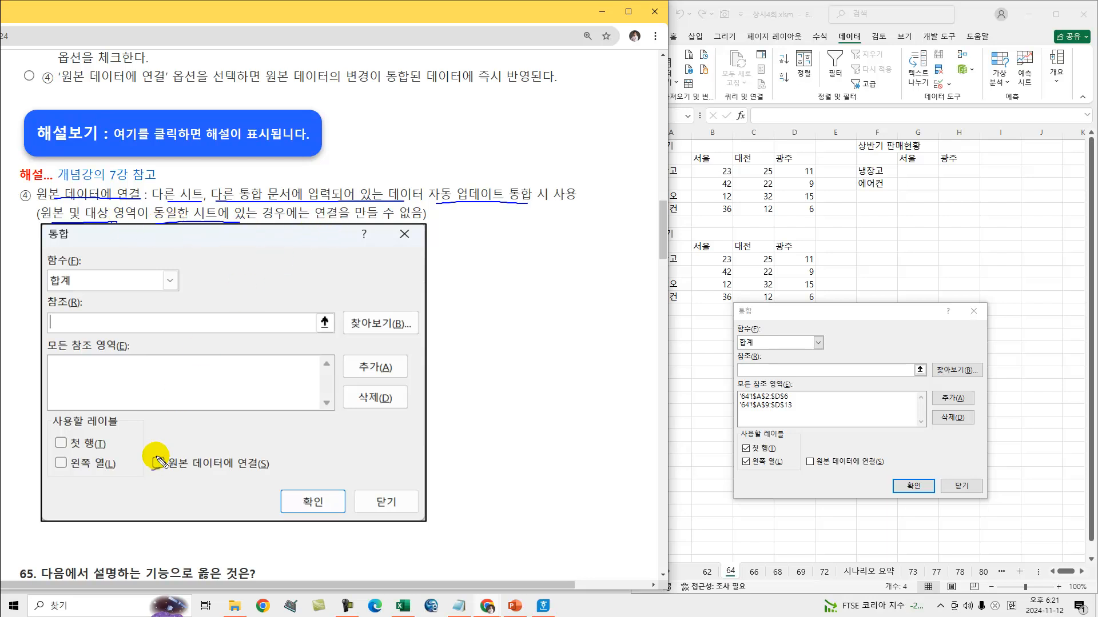
left_click_drag(163, 470, 268, 470)
left_click_drag(312, 227, 414, 227)
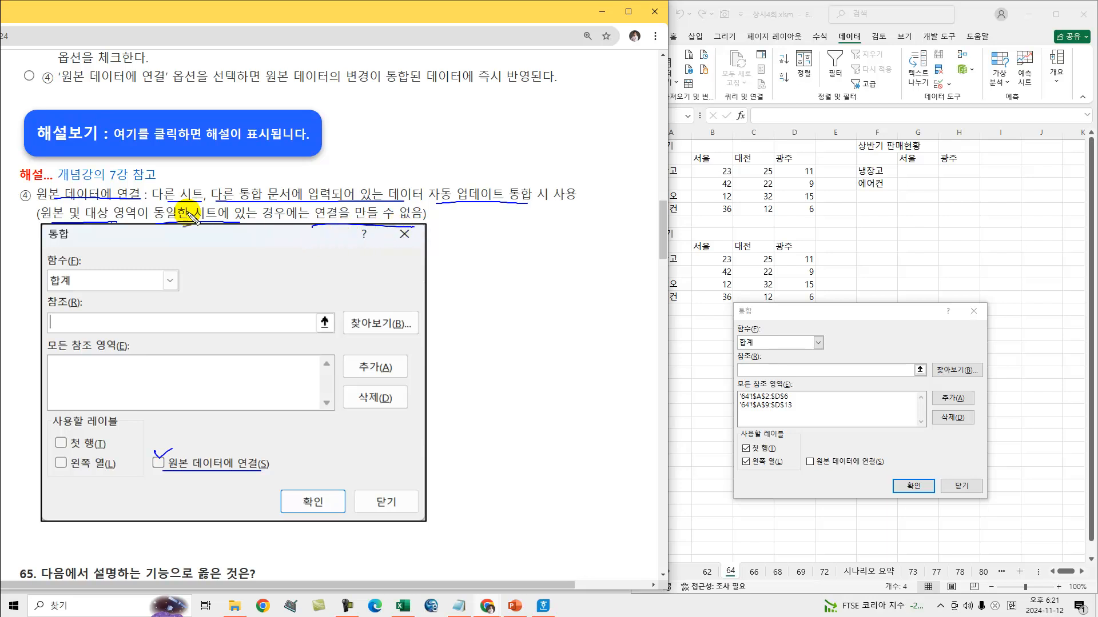
left_click_drag(170, 172, 182, 167)
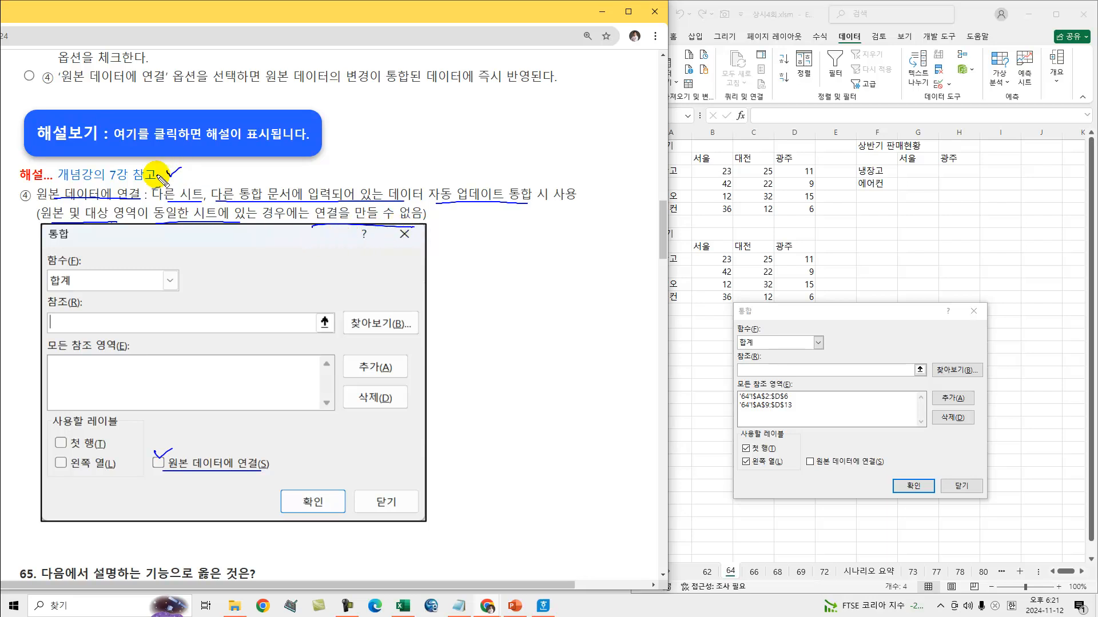
key("Escape")
left_click(139, 140)
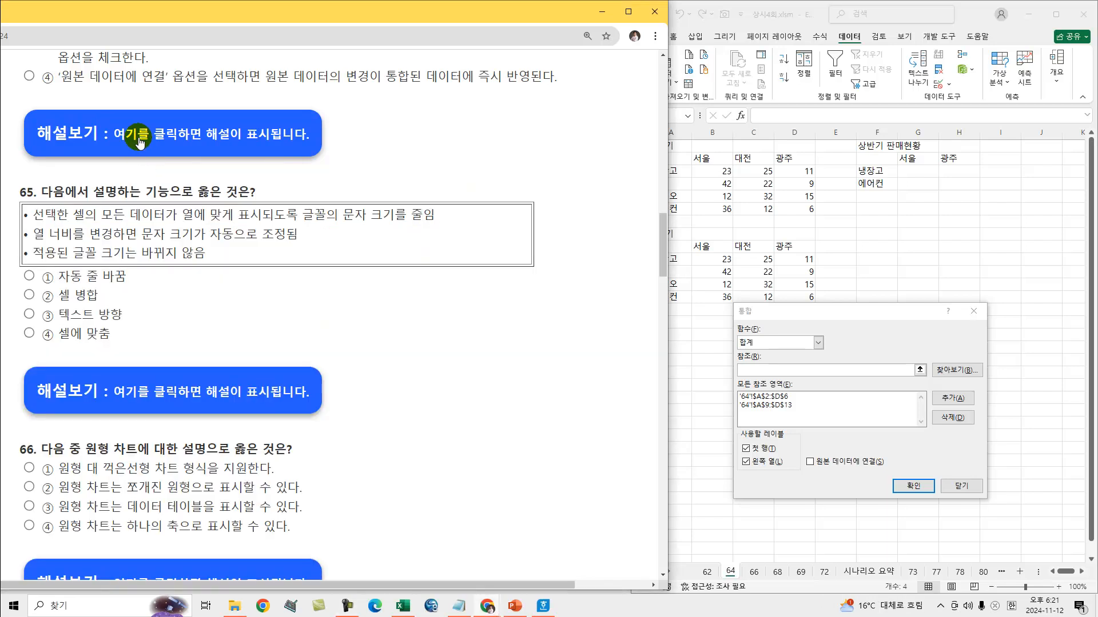
Close the consolidation dialog and underline the key phrases of question 65's three description lines in ink
scroll(140, 230, "down", 1)
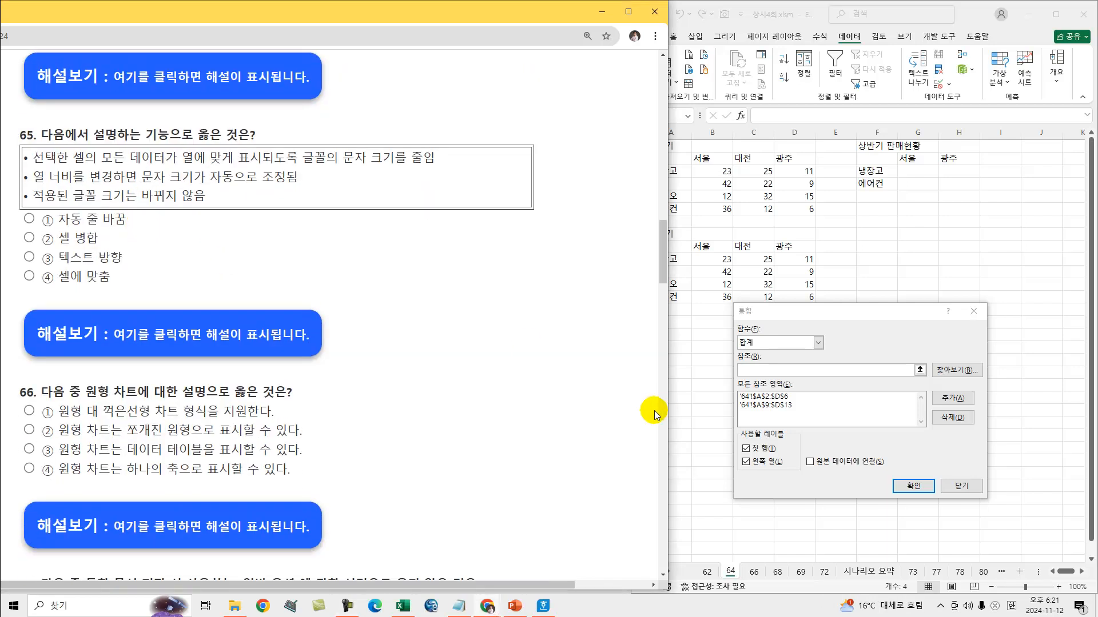
left_click(961, 487)
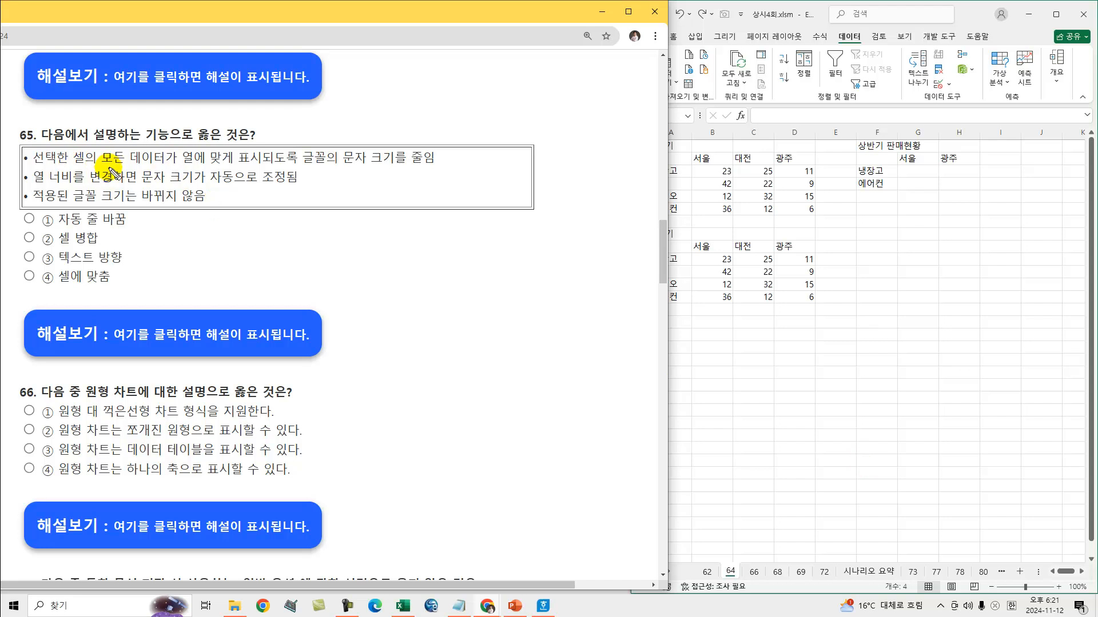
left_click_drag(190, 167, 424, 166)
left_click_drag(50, 183, 134, 185)
left_click_drag(151, 184, 284, 184)
left_click_drag(54, 204, 193, 203)
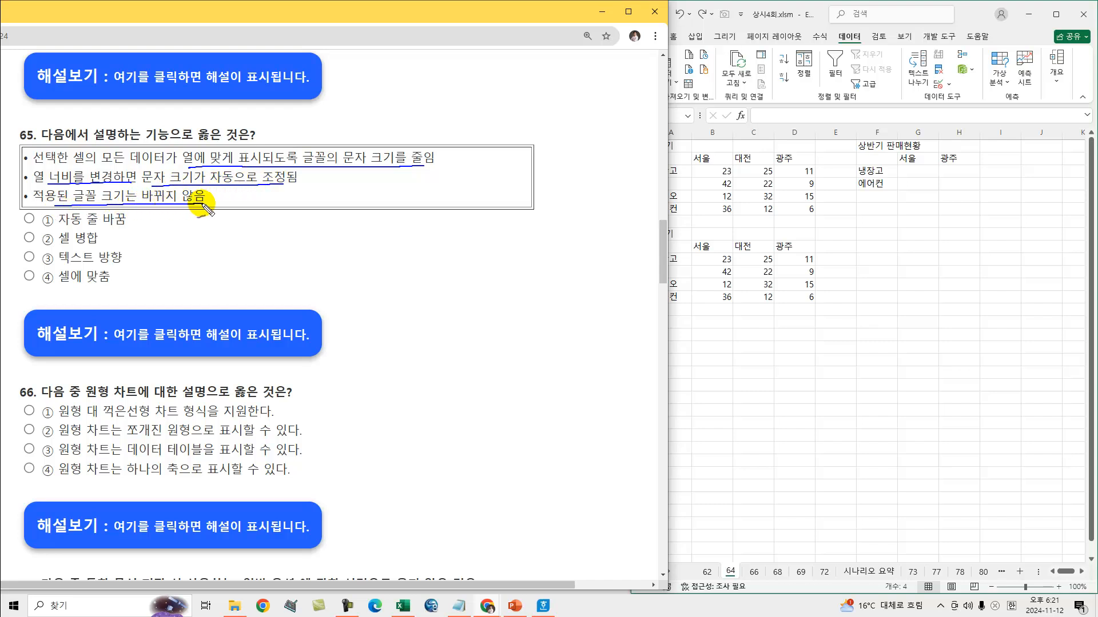
Mark question 65's options ① to ④ in ink, noting Alt+Enter beside ① and sketching a merged cell over 대전 and 광주
left_click_drag(60, 226, 280, 230)
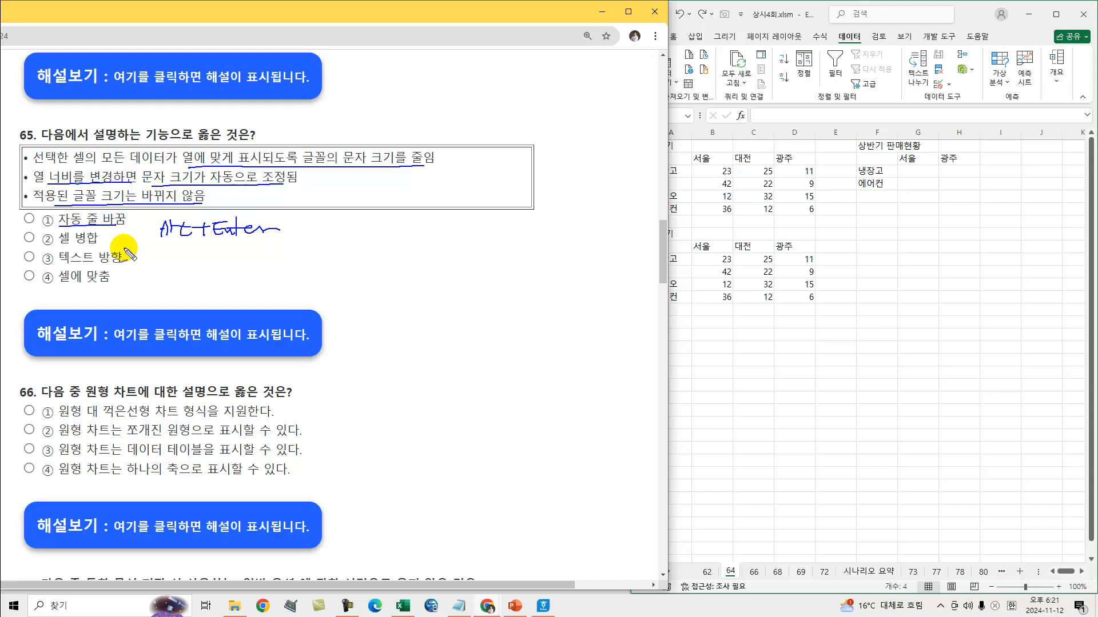
left_click_drag(57, 248, 108, 249)
mouse_move(733, 251)
left_mouse_down()
mouse_move(735, 238)
mouse_move(806, 253)
left_mouse_up()
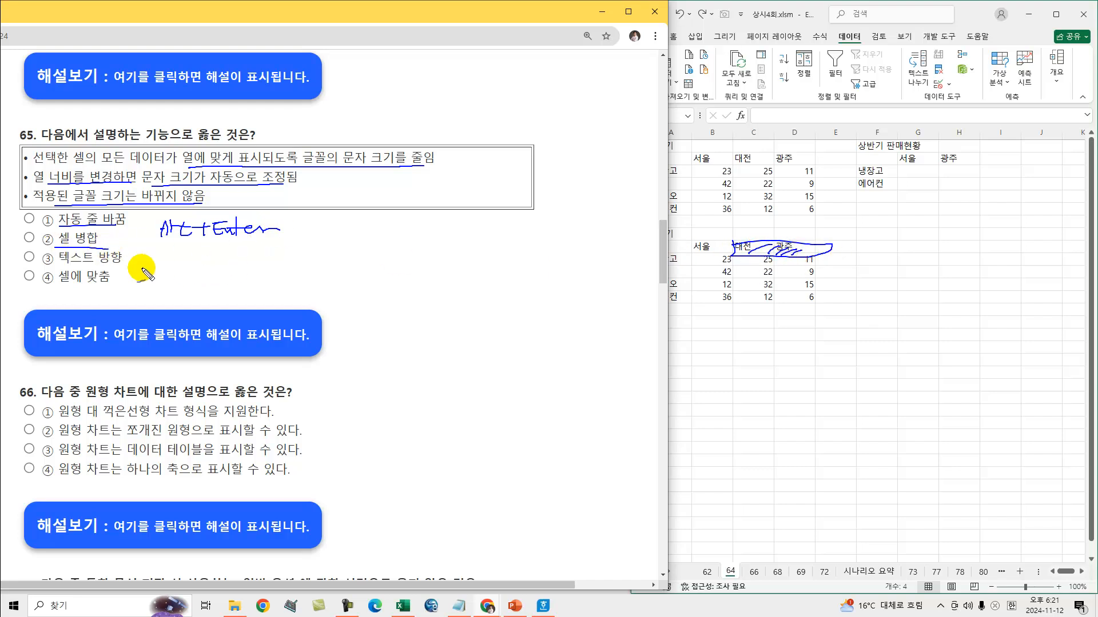
left_click_drag(57, 266, 121, 267)
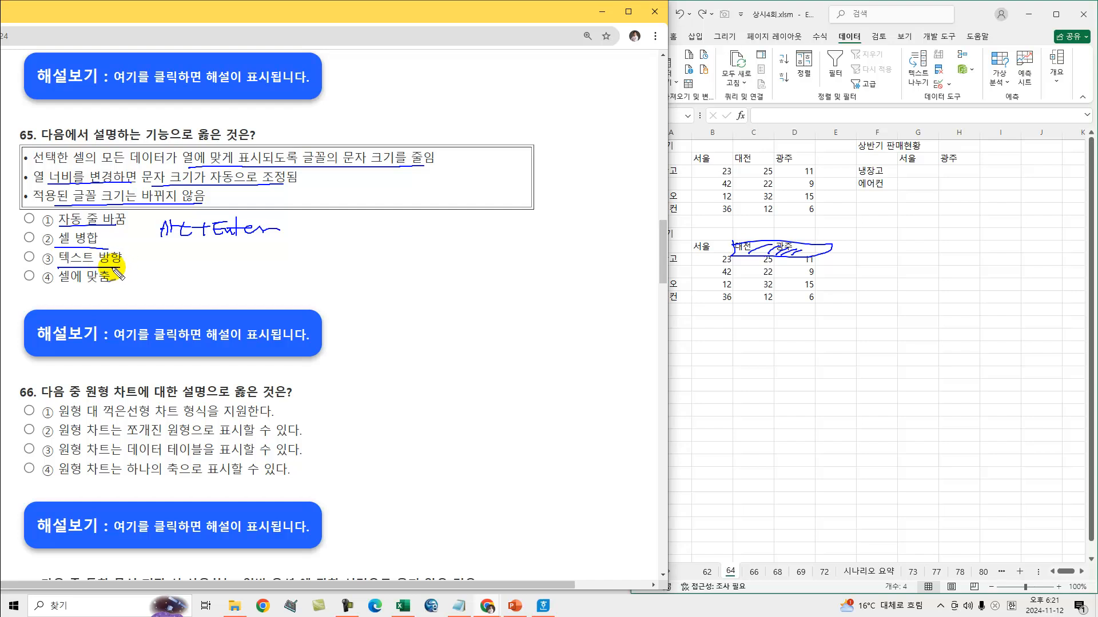
left_click_drag(21, 272, 113, 282)
Clear the ink, select ④ 셀에 맞춤 as question 65's answer, and show its explanation
key("Escape")
left_click(30, 276)
left_click(112, 339)
Switch to Excel and apply the 셀에 맞춤 text control to the 상반기 판매현황 title in cell F1
left_click(800, 248)
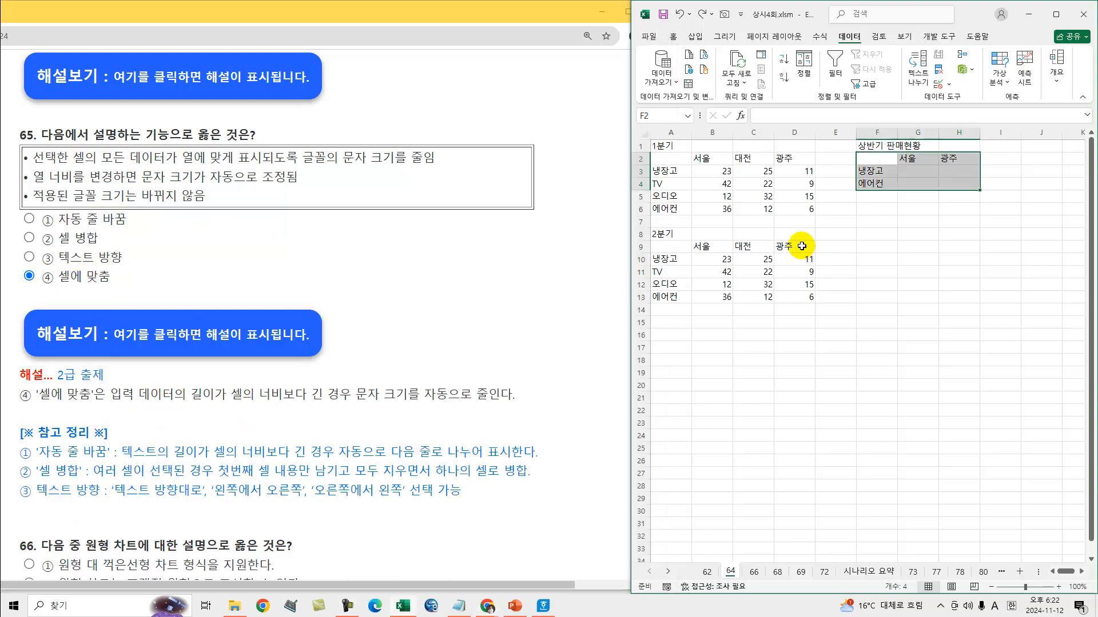
left_click(888, 146)
right_click(888, 146)
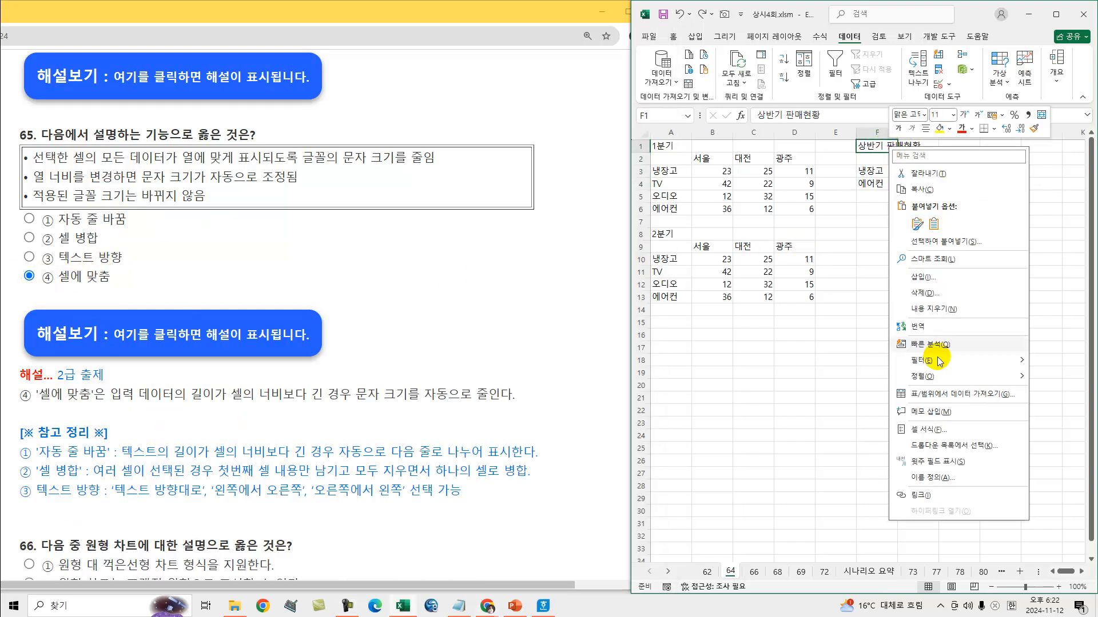
left_click(928, 429)
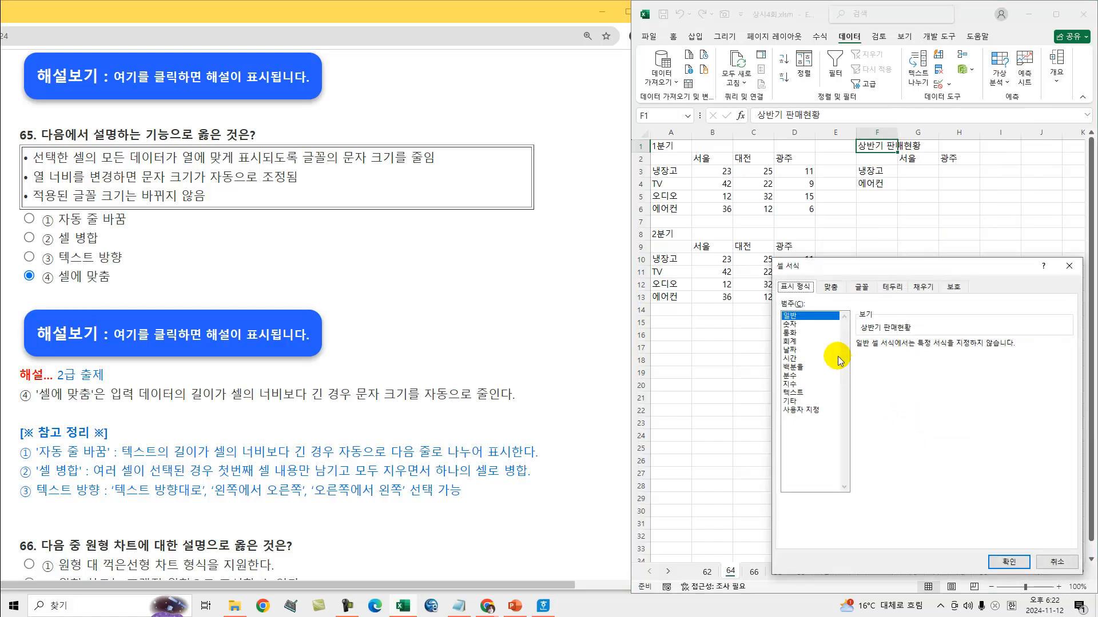
left_click(832, 287)
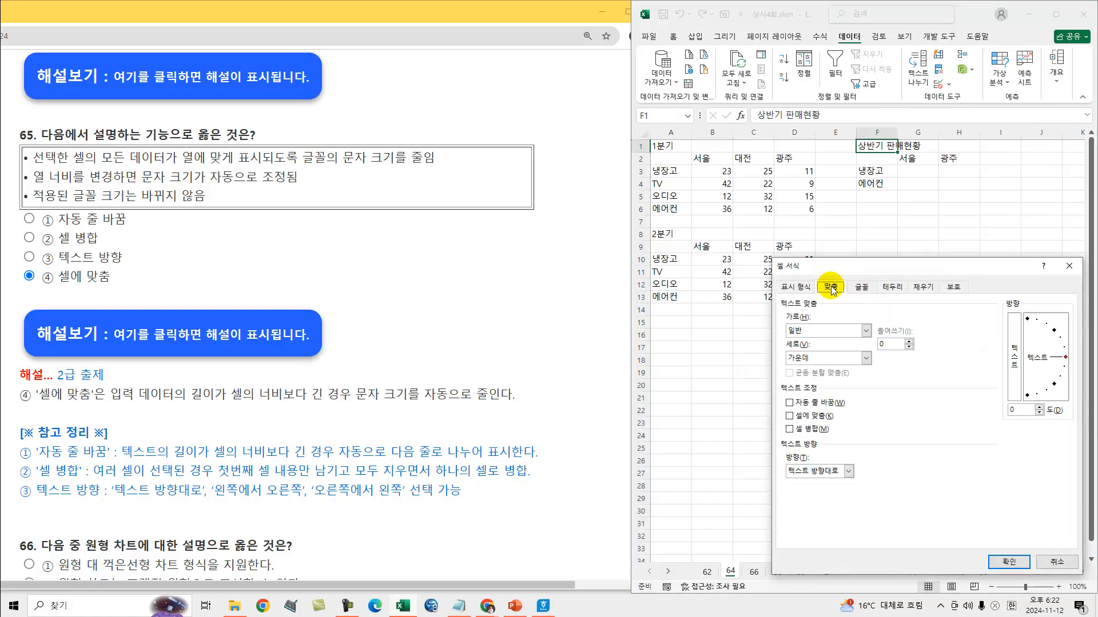
left_click(790, 416)
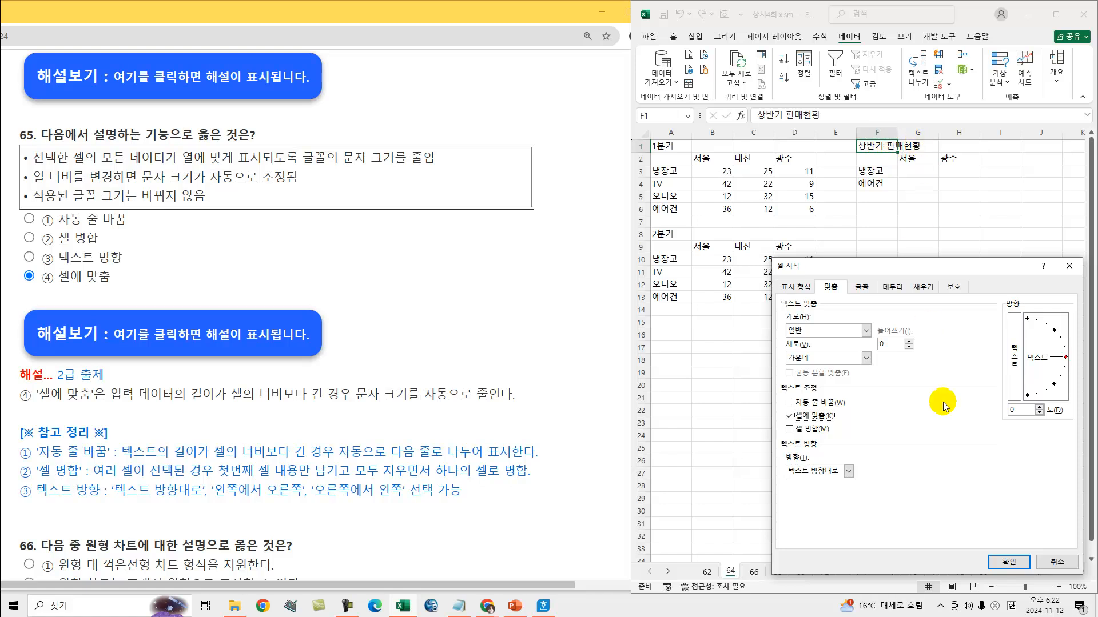
left_click(1008, 564)
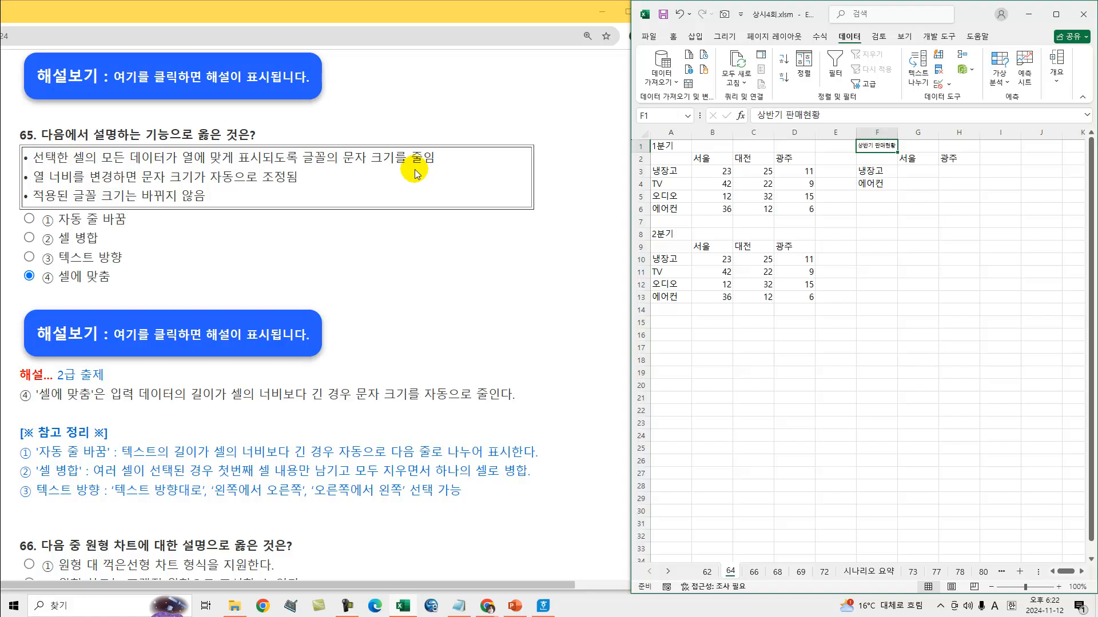
Widen column F past the title's length, and narrow it again to demonstrate the automatic text resizing
left_click_drag(897, 132, 958, 132)
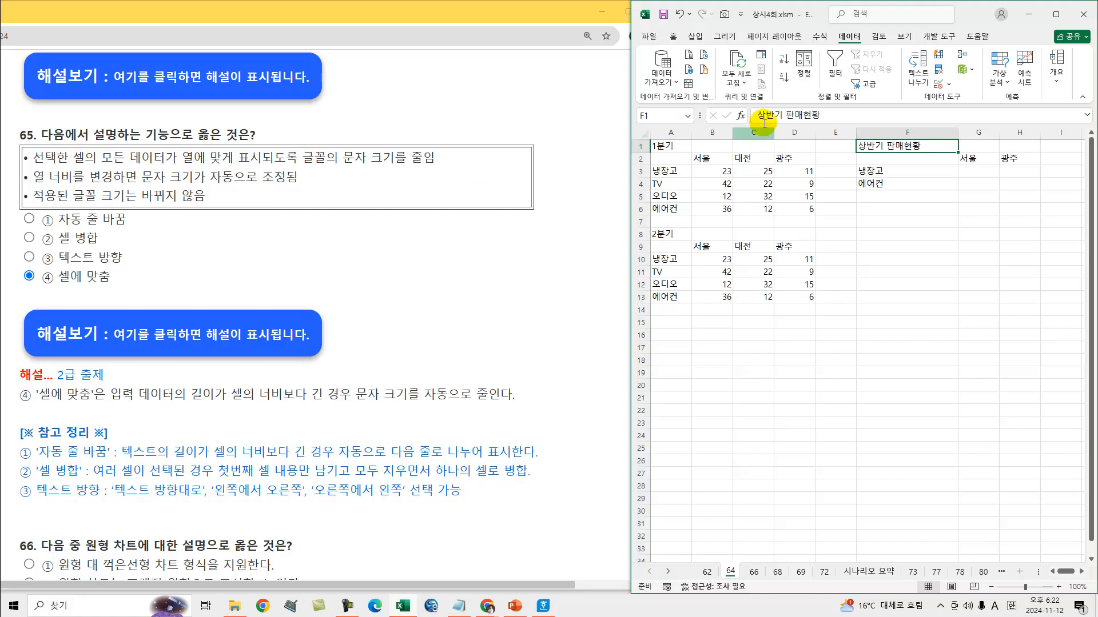
left_click(673, 36)
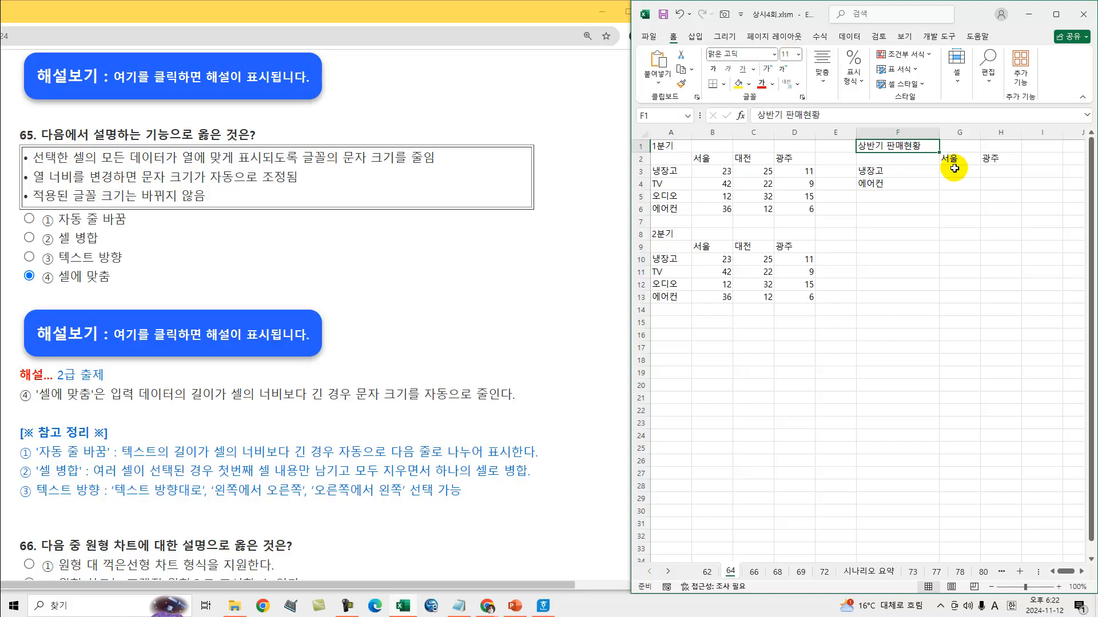
left_click_drag(958, 132, 907, 132)
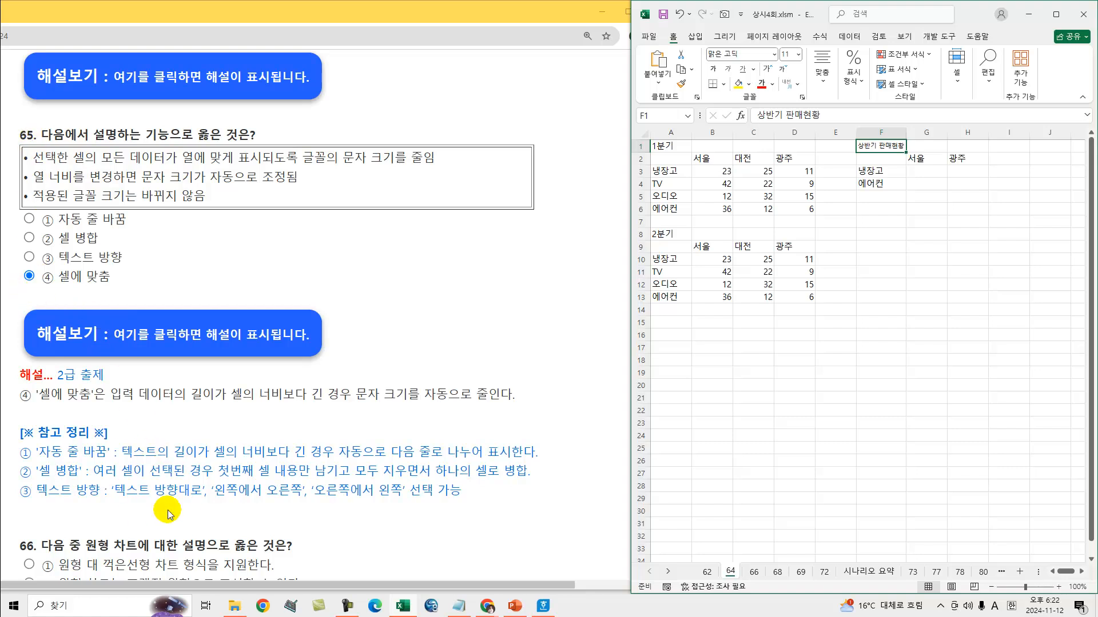
Return to the browser, hide question 65's explanation, and mark 원형 차트 and 옳은 것은 in question 66 in ink
left_click(183, 347)
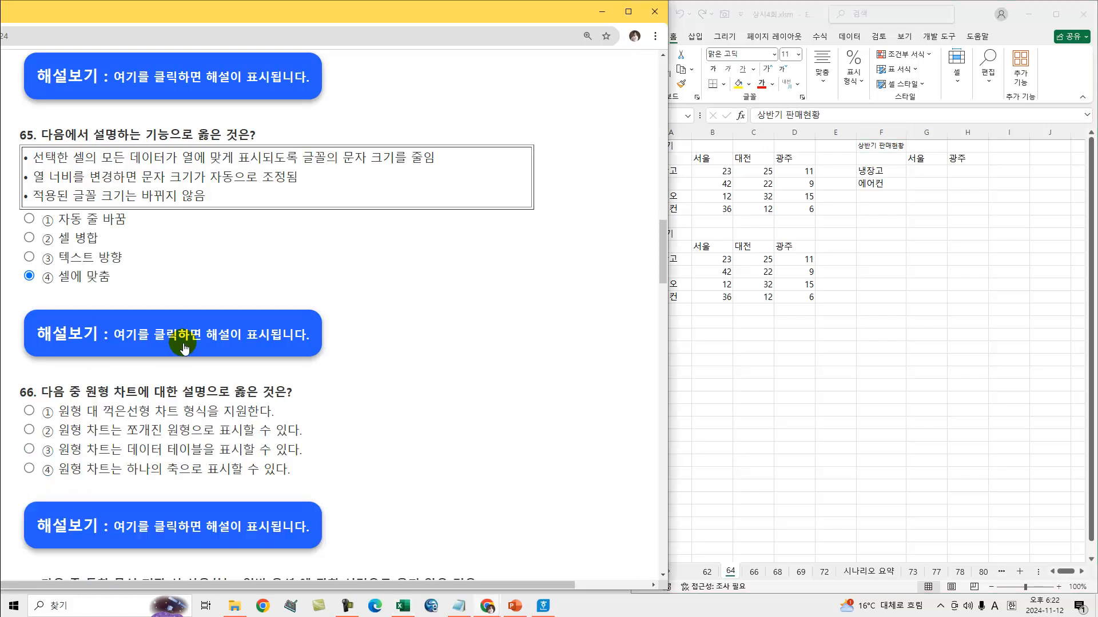
scroll(183, 347, "down", 4)
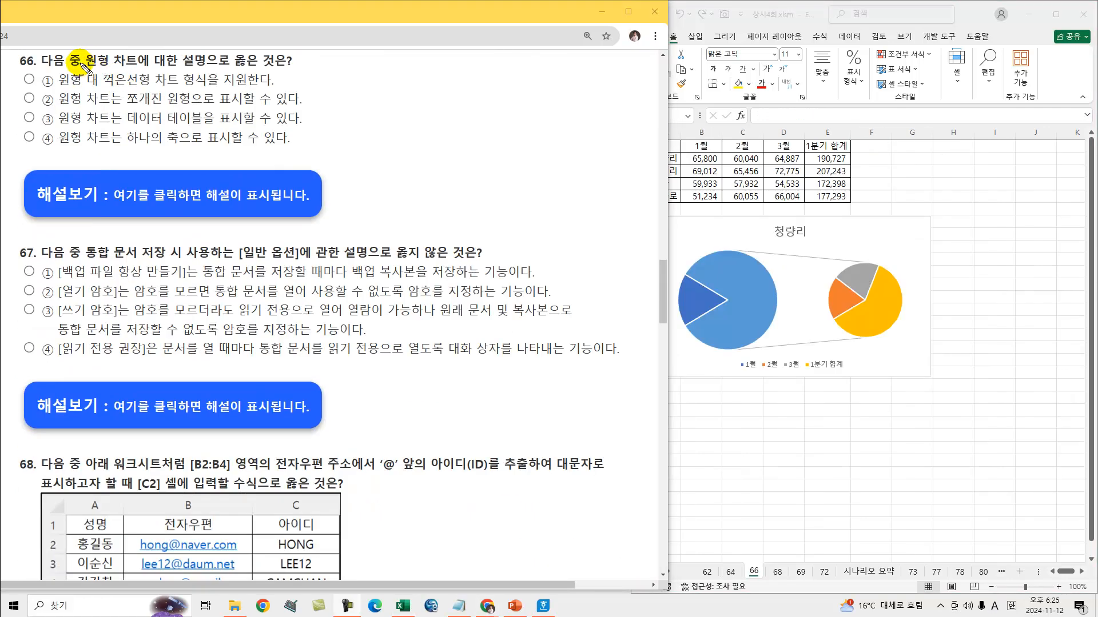
left_click_drag(84, 68, 137, 67)
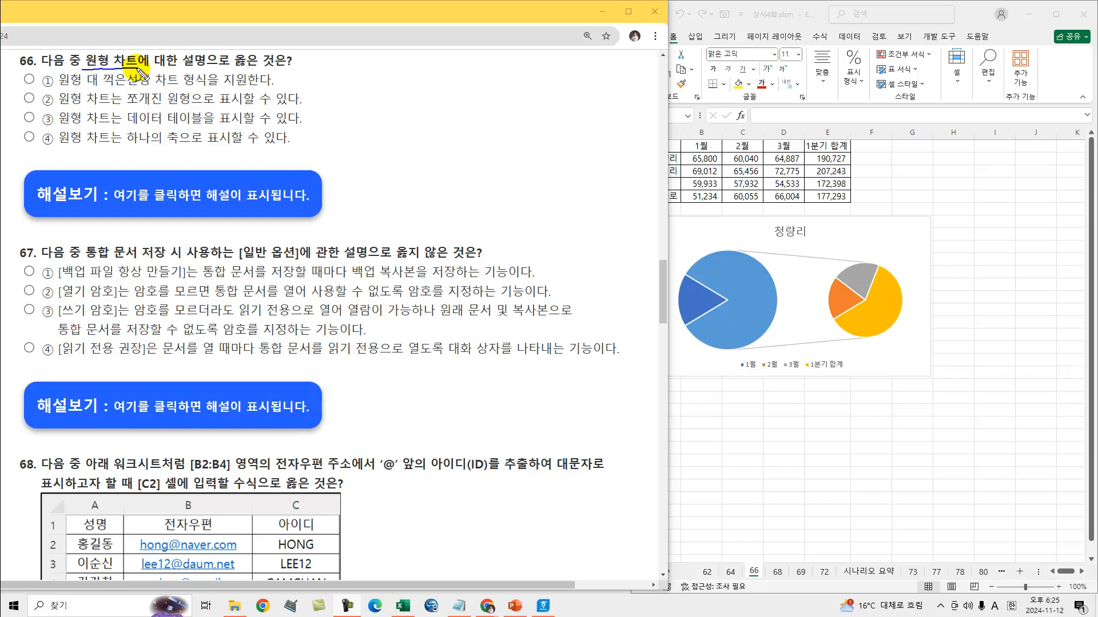
left_click_drag(235, 68, 283, 67)
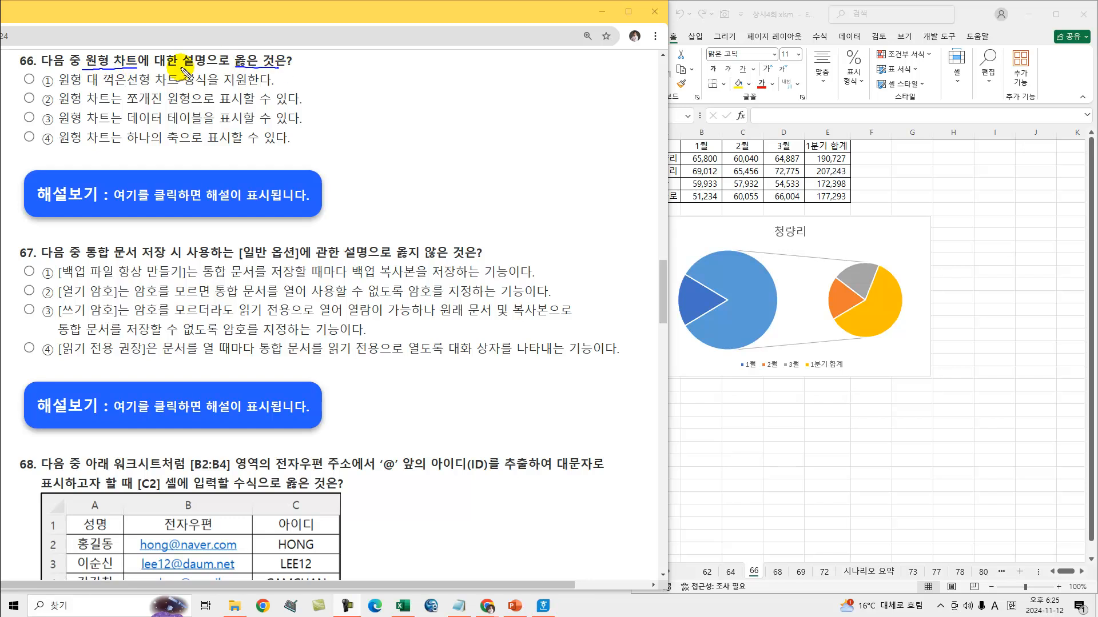
left_click_drag(106, 69, 120, 63)
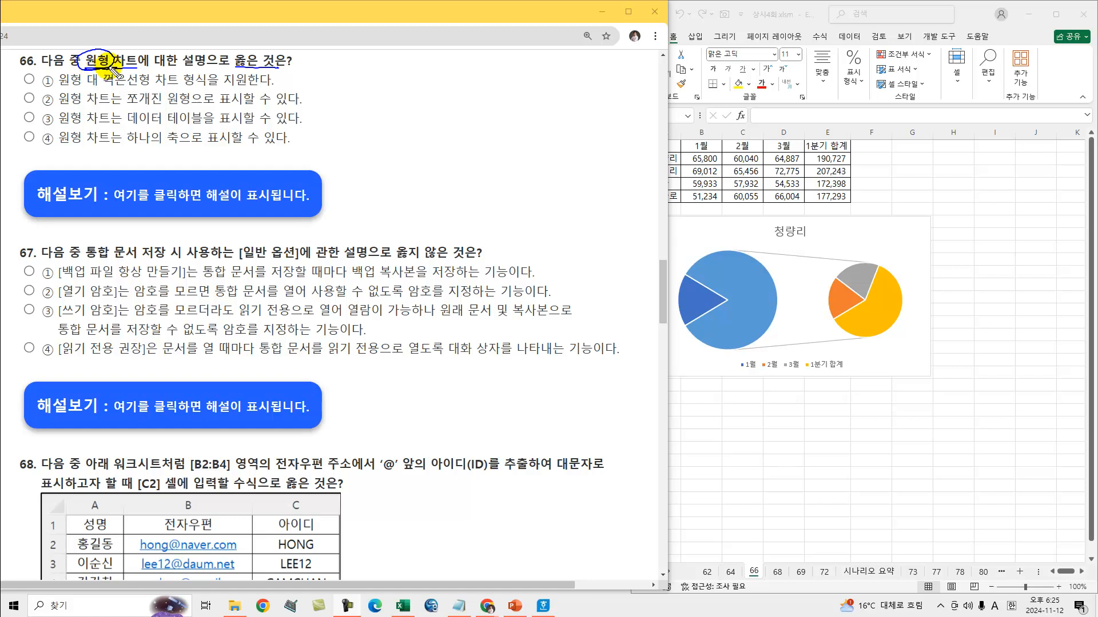
Show question 66's explanation, underline the 쪼개진 원형 phrases in ink, and tick option ②
left_click(143, 197)
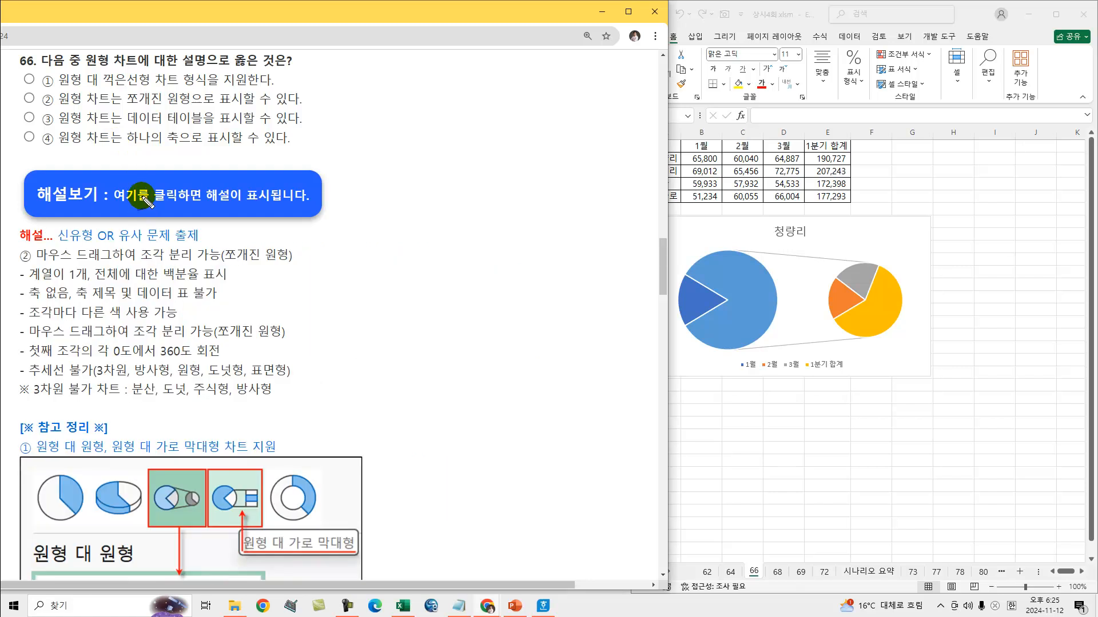
left_click_drag(38, 264, 281, 264)
left_click_drag(133, 105, 183, 105)
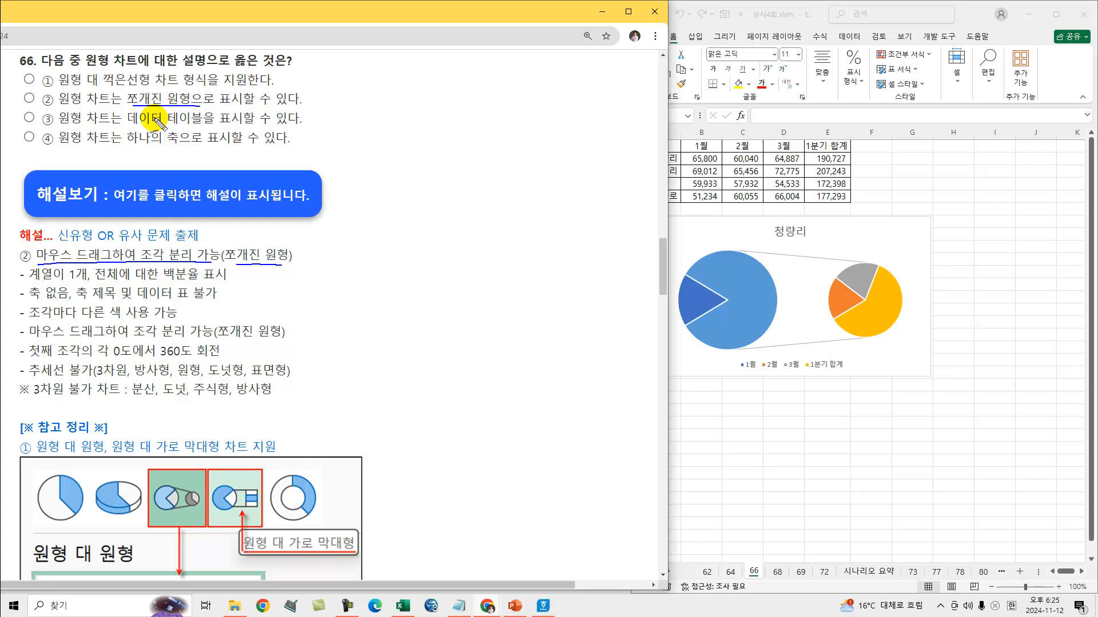
left_click_drag(236, 71, 269, 71)
mouse_move(17, 91)
left_mouse_down()
mouse_move(24, 101)
mouse_move(35, 88)
left_mouse_up()
Underline the single-series and no-axis or data-table lines in ink, and cross out options ③ and ④
left_click_drag(30, 282, 89, 282)
left_click_drag(97, 284, 199, 283)
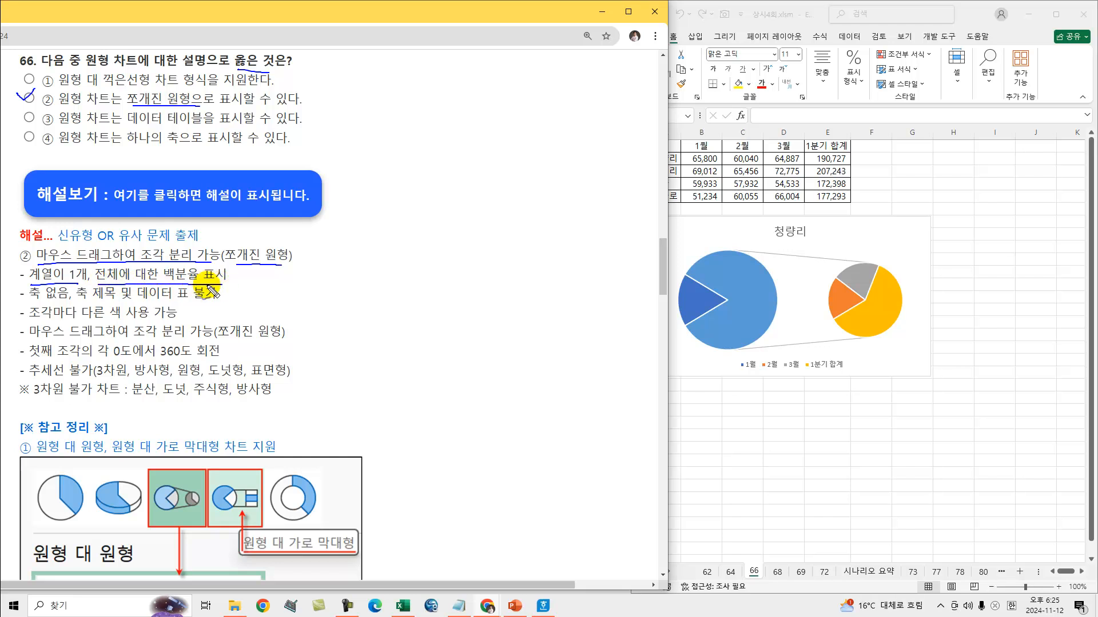
left_click_drag(28, 302, 216, 302)
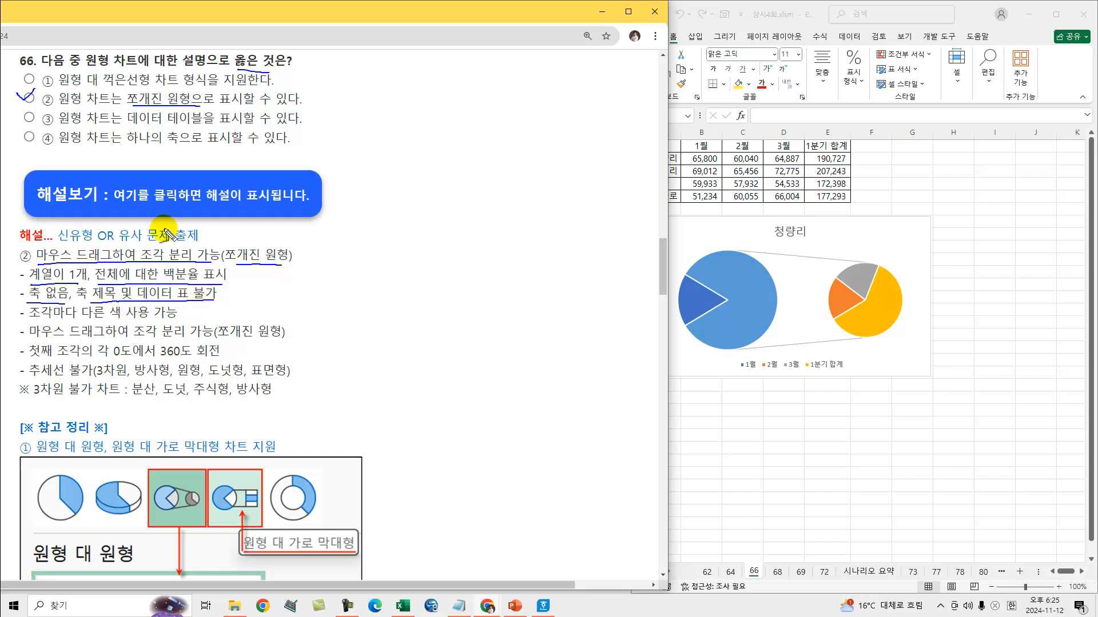
left_click_drag(144, 125, 270, 124)
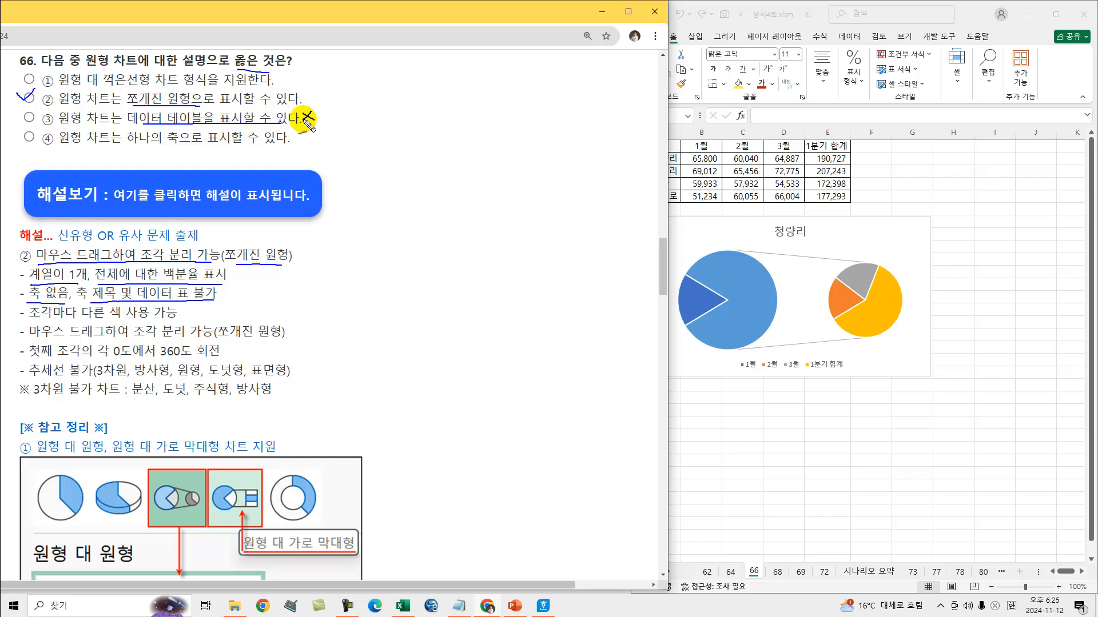
left_click_drag(155, 146, 232, 146)
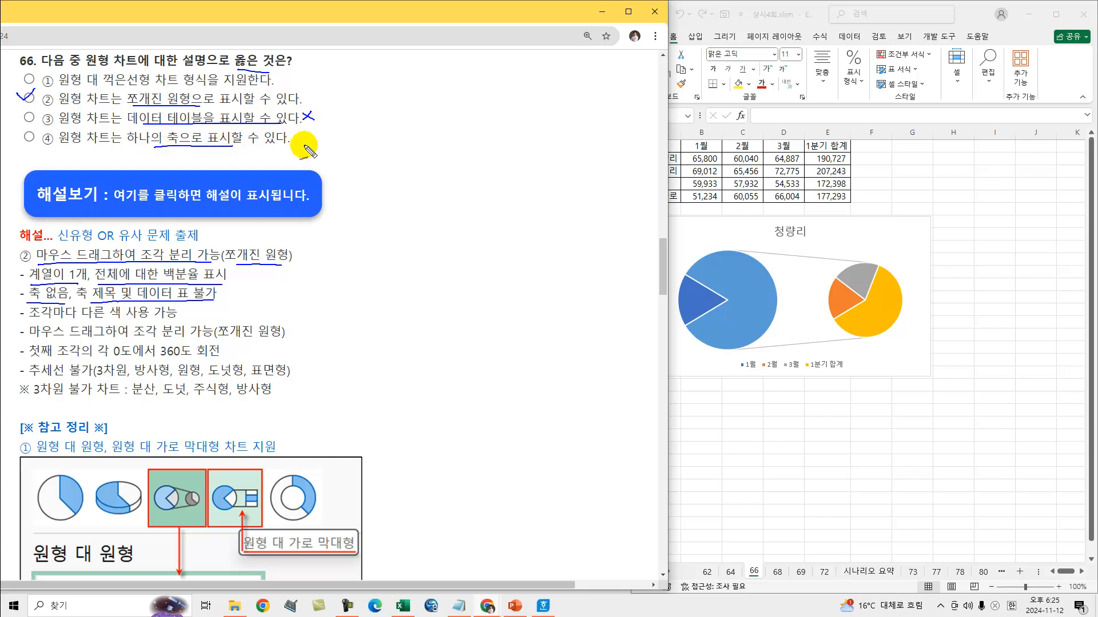
left_click_drag(312, 132, 298, 147)
left_click_drag(299, 133, 314, 145)
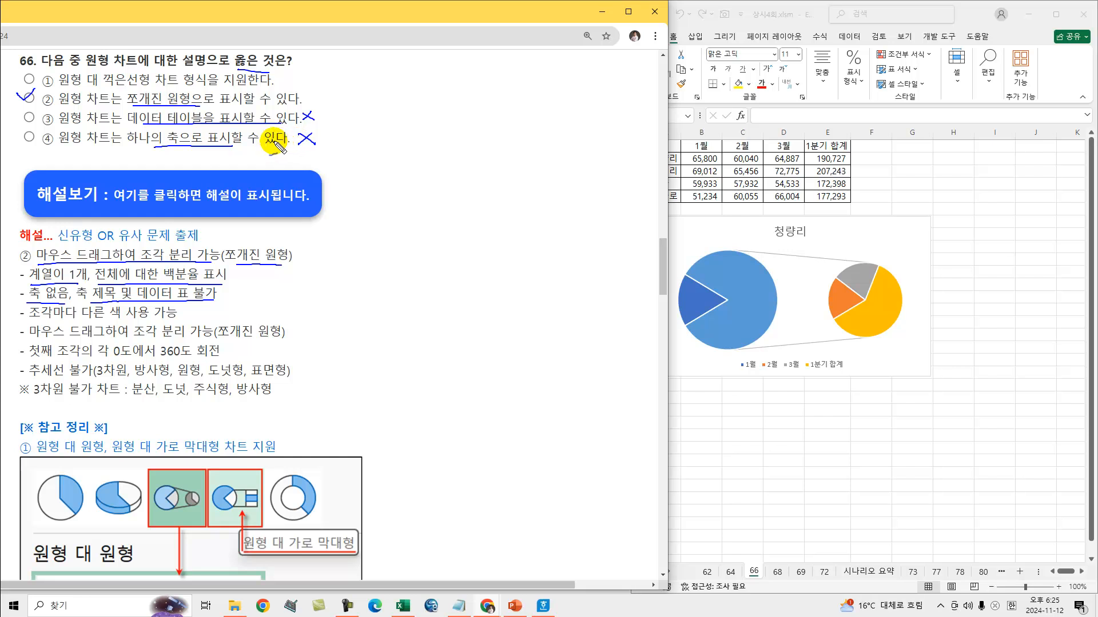
Underline the explanation's lines on slice colours, slice separation, rotation, 추세선 불가 and 3차원 불가 차트 in ink
left_click_drag(31, 318, 176, 318)
left_click_drag(35, 345, 261, 339)
left_click_drag(55, 359, 194, 360)
left_click_drag(30, 377, 93, 377)
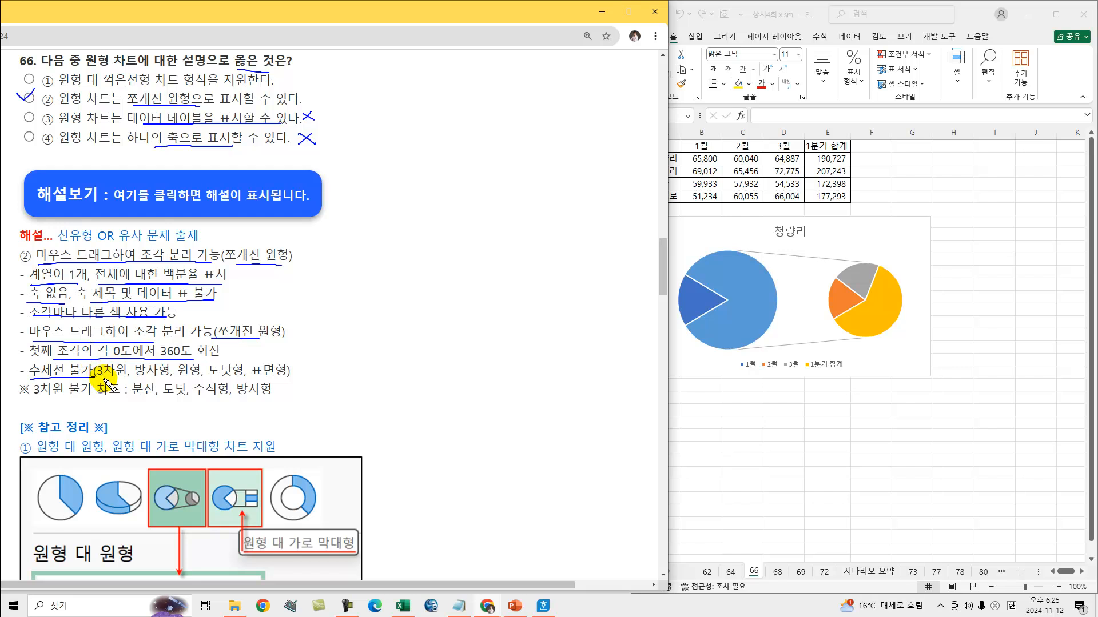
left_click_drag(97, 379, 206, 379)
left_click_drag(138, 379, 279, 376)
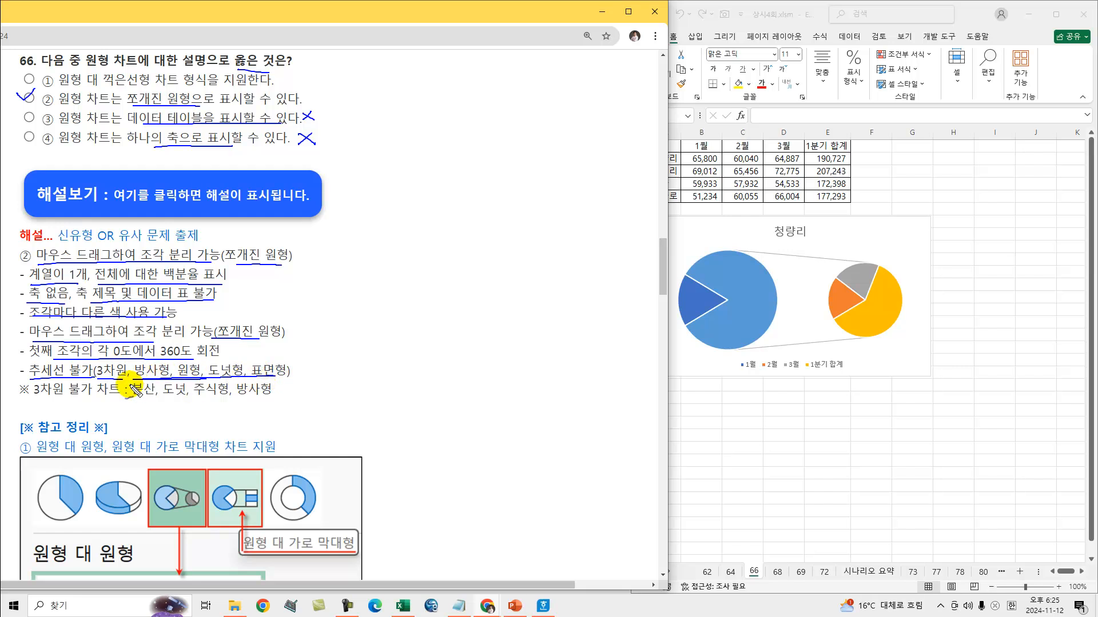
left_click_drag(33, 398, 116, 398)
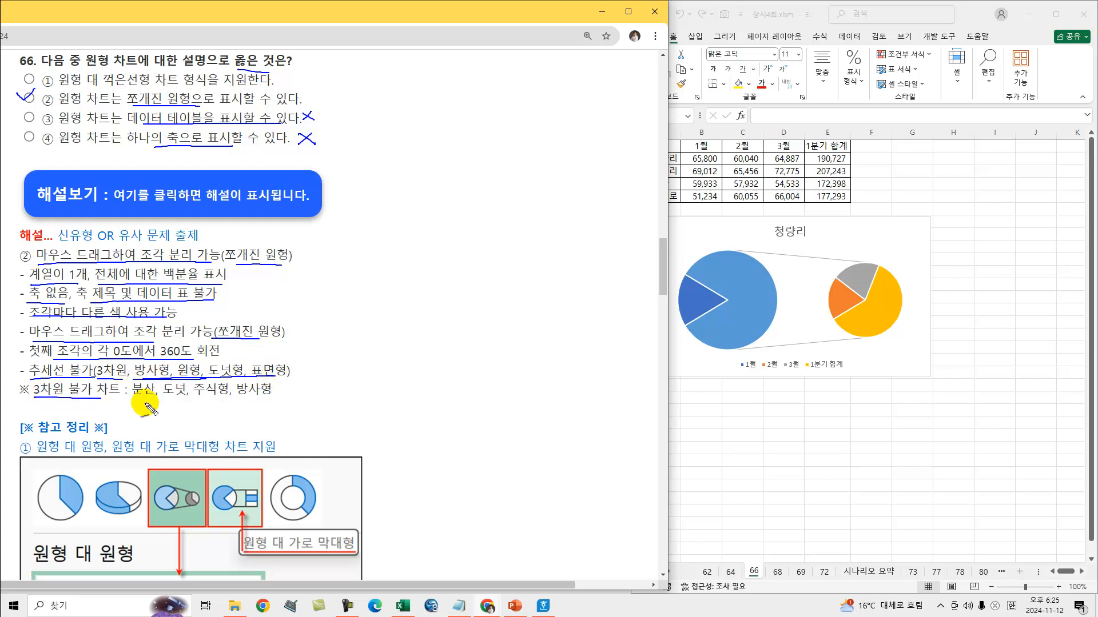
left_click_drag(133, 399, 269, 399)
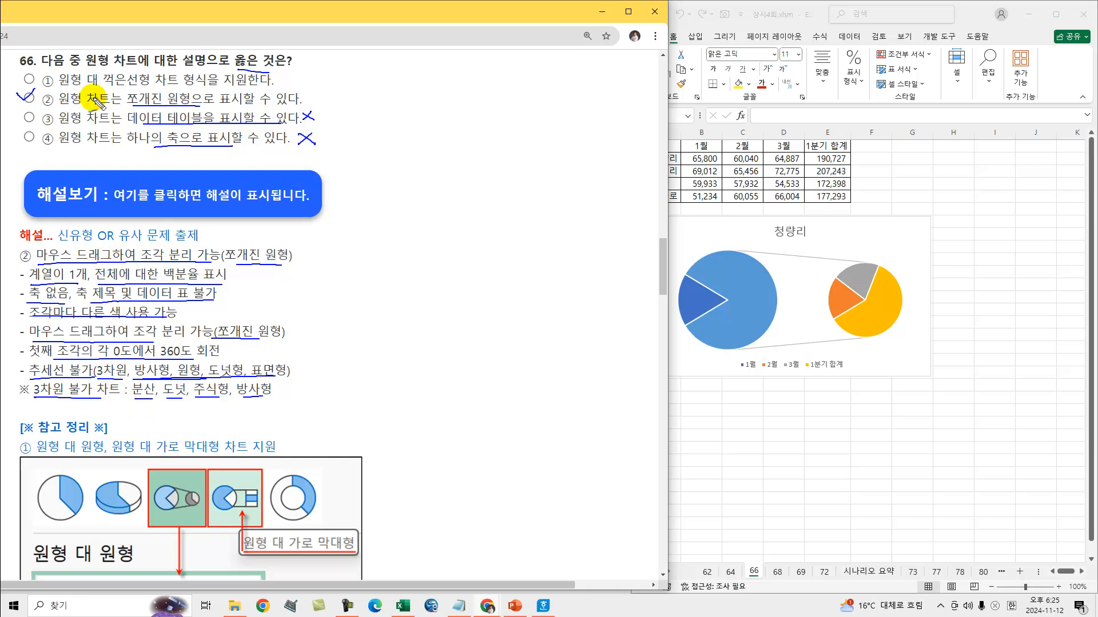
Link options ② to ④ in ink, underline 원형 대 꺾은선형, 신유형 and option ②, and clear the ink
mouse_move(32, 90)
left_mouse_down()
mouse_move(28, 118)
mouse_move(47, 143)
left_mouse_up()
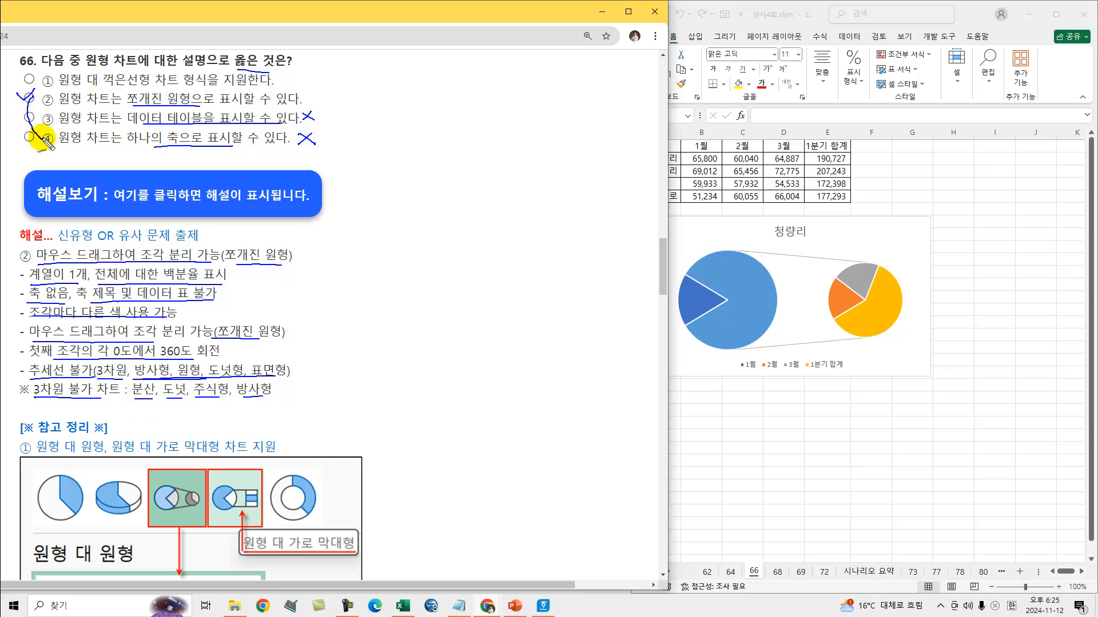
left_click_drag(58, 87, 152, 88)
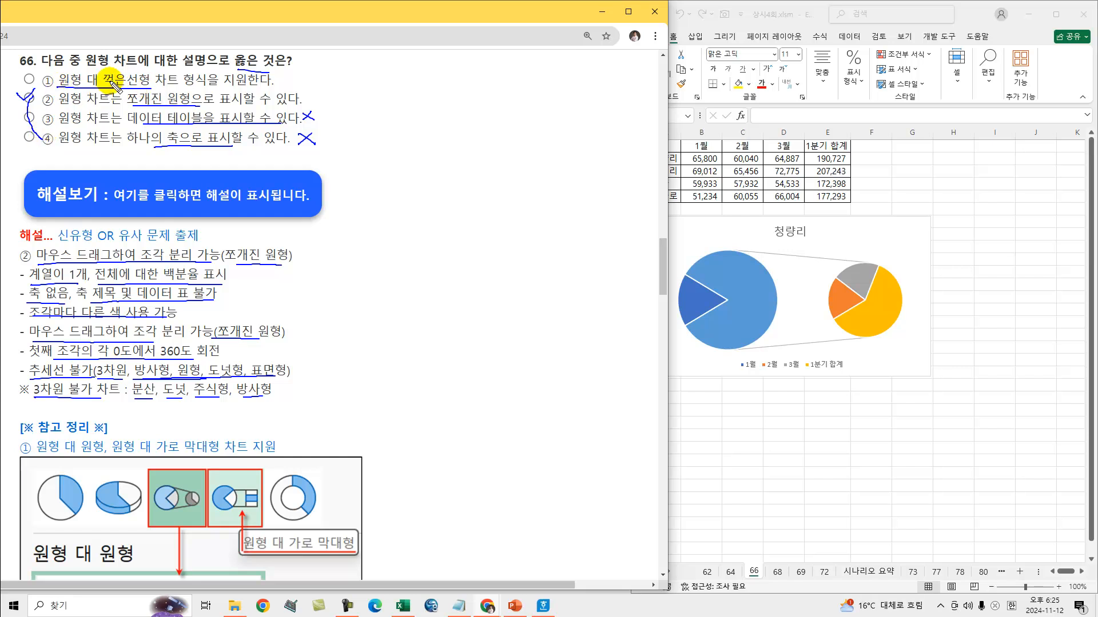
left_click_drag(62, 242, 95, 244)
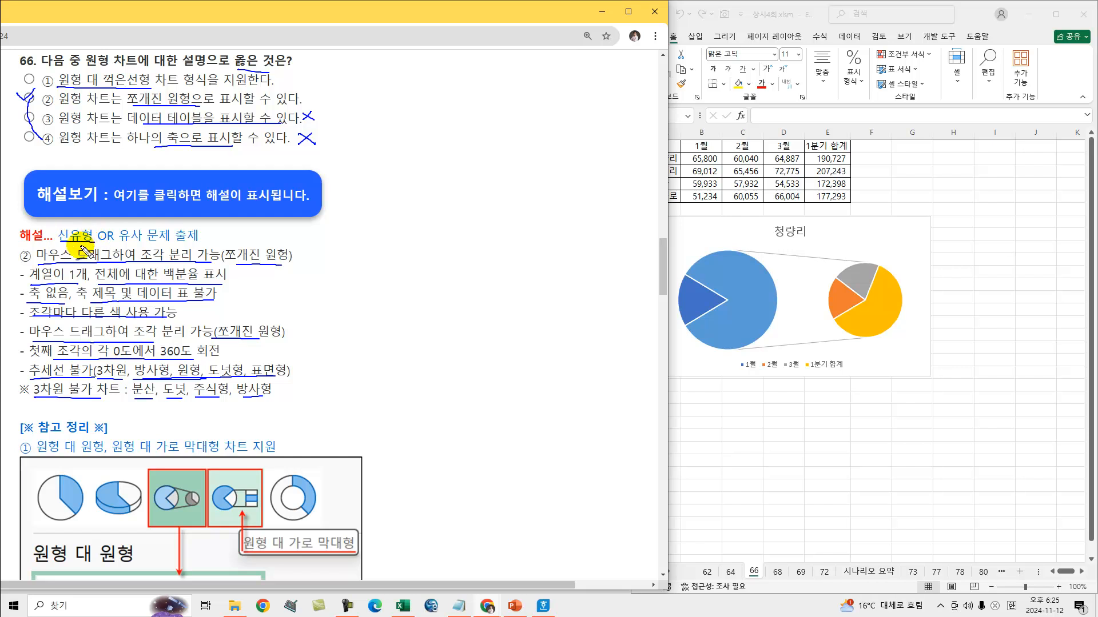
left_click_drag(59, 105, 177, 105)
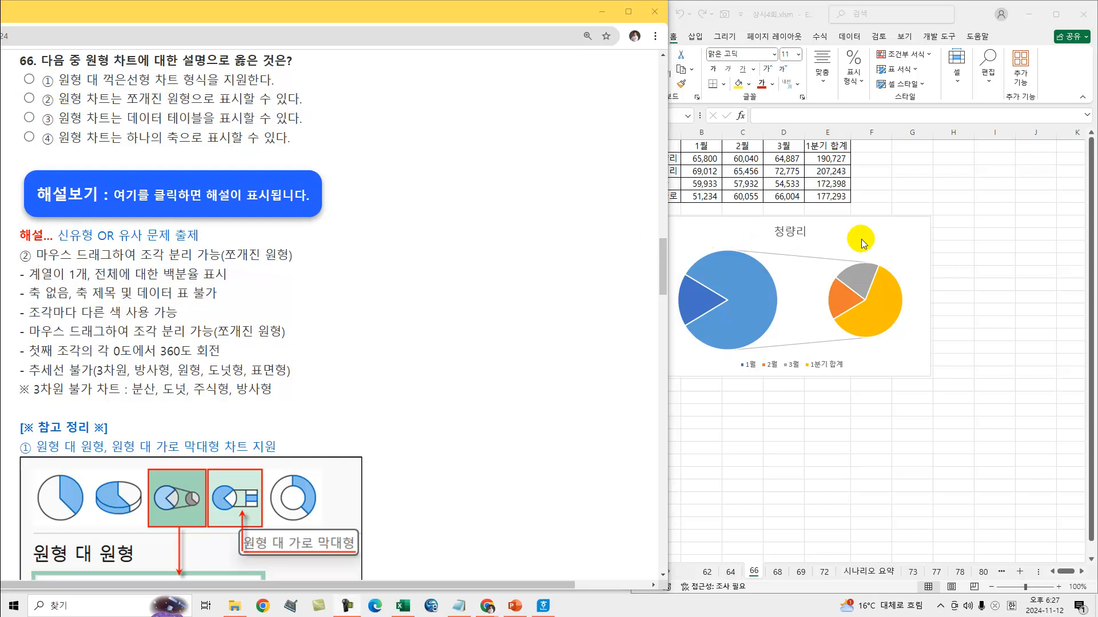
Preview the 원형 대 가로 막대형 type for the 청량리 chart, and briefly underline 꺾은선형 차트 in option ① in ink
left_click(863, 243)
right_click(862, 243)
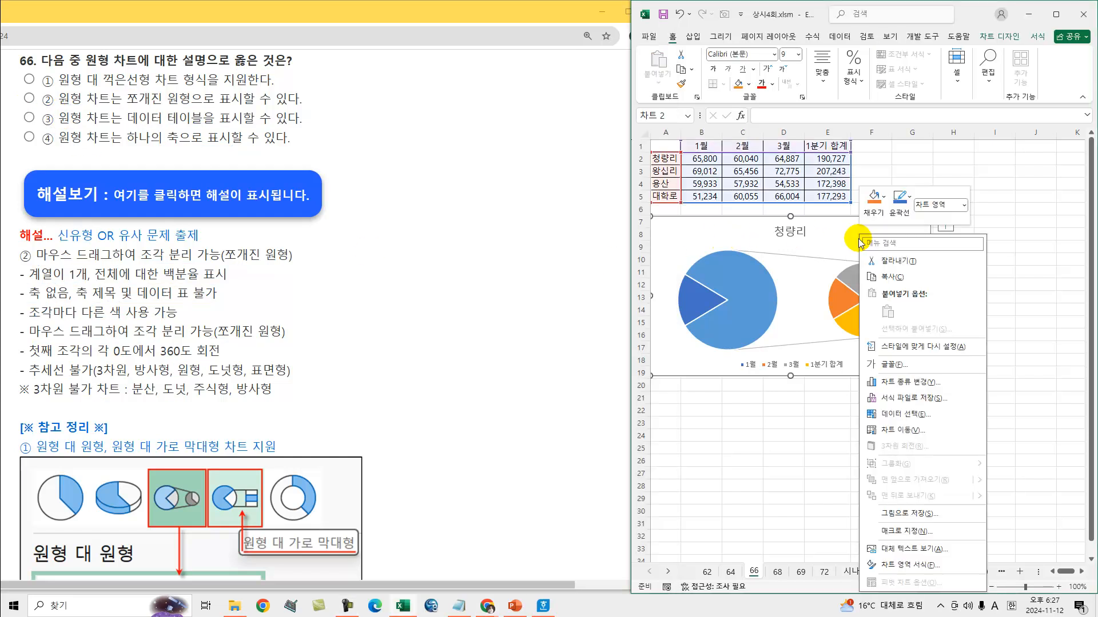
left_click(917, 385)
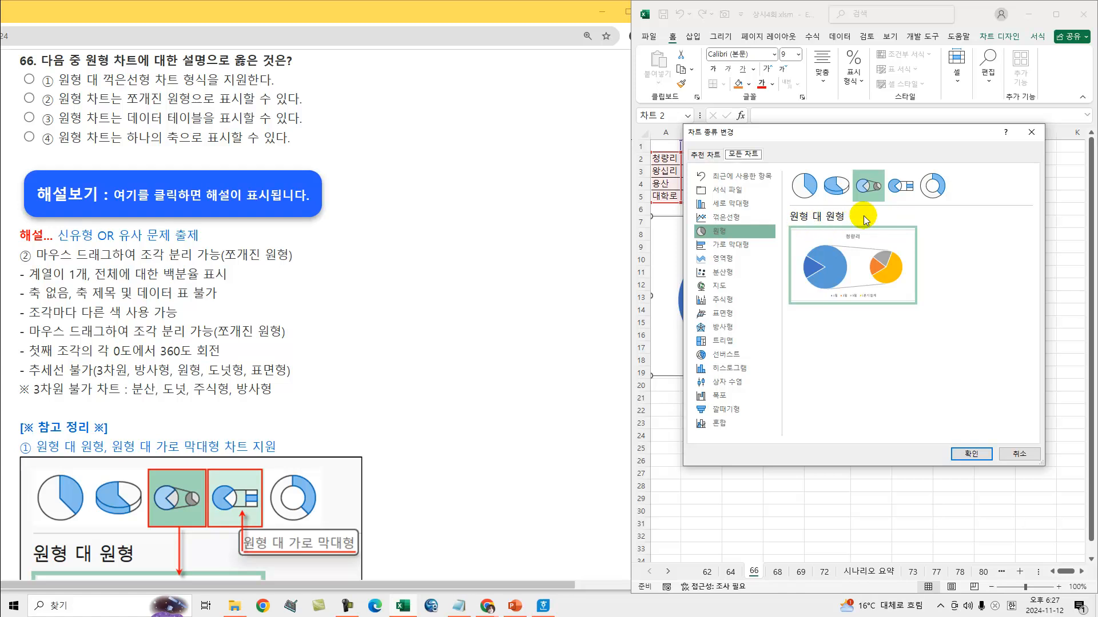
left_click(901, 192)
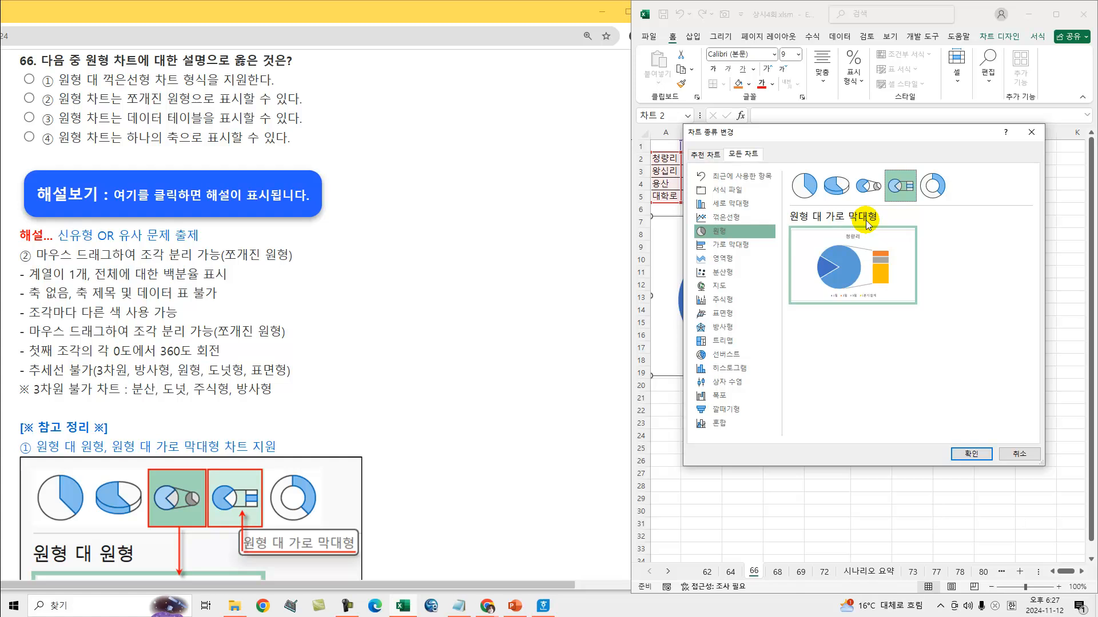
left_click_drag(104, 87, 179, 89)
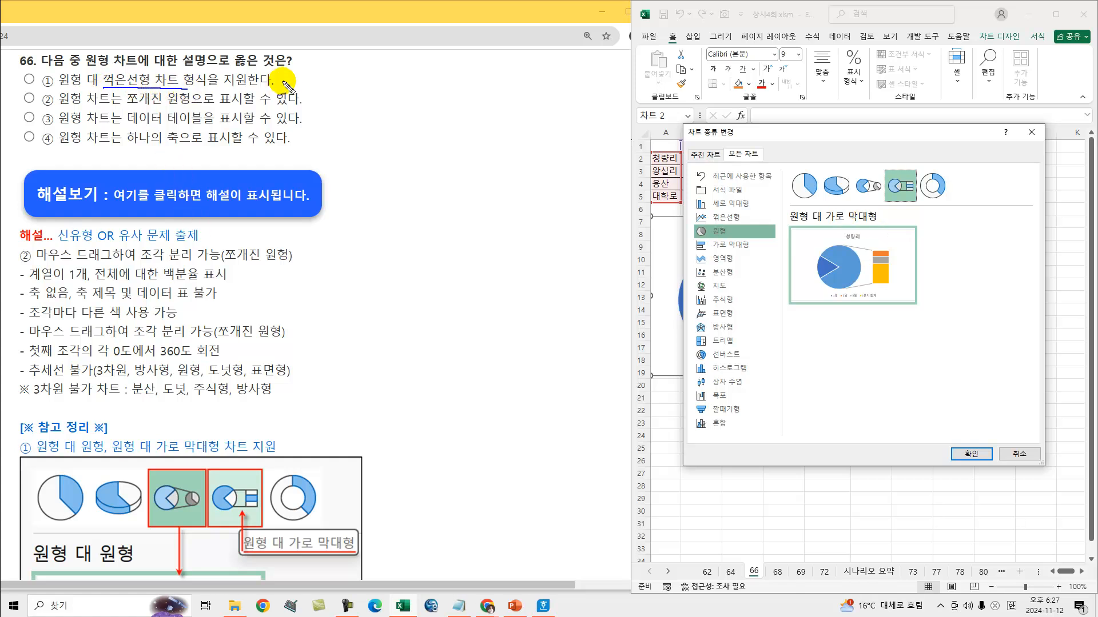
key("Escape")
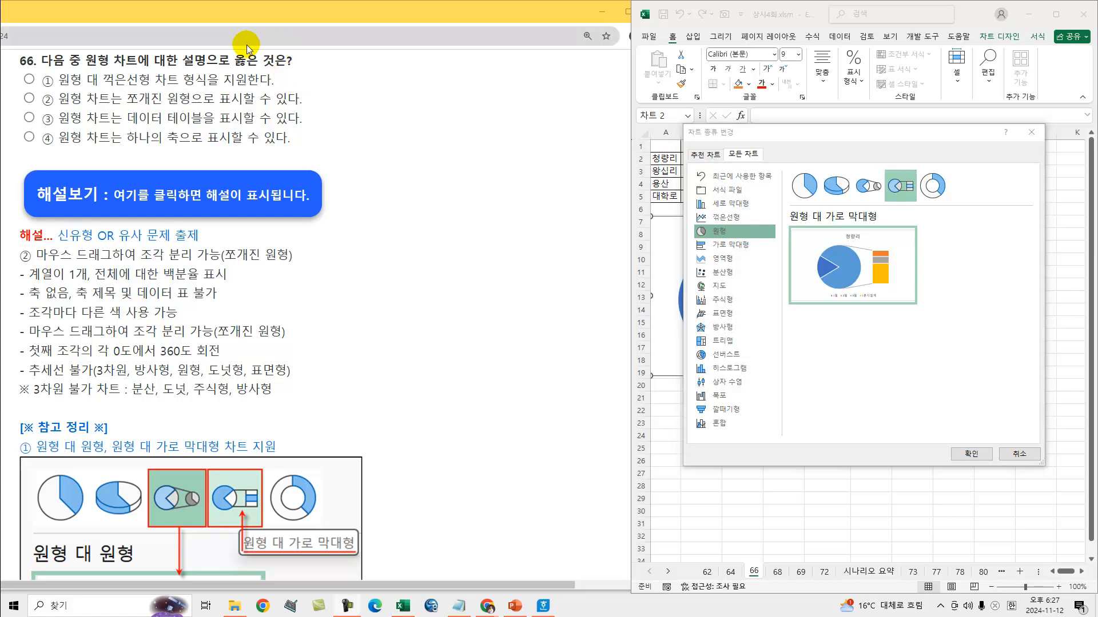
Select option ② for question 66 and hide its explanation
scroll(185, 308, "down", 3)
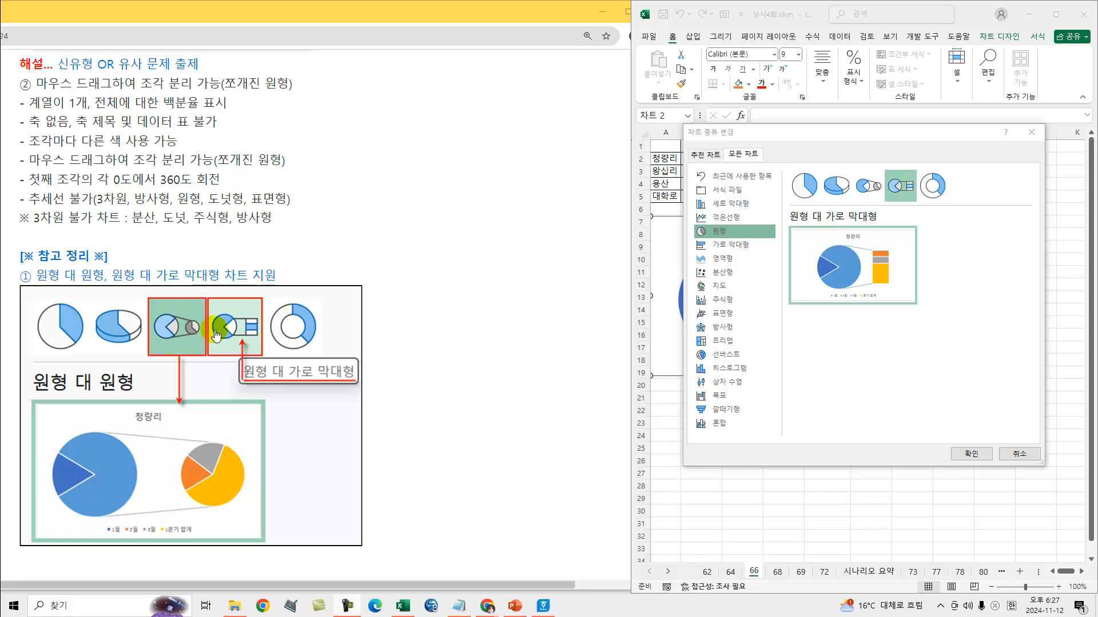
scroll(211, 326, "up", 4)
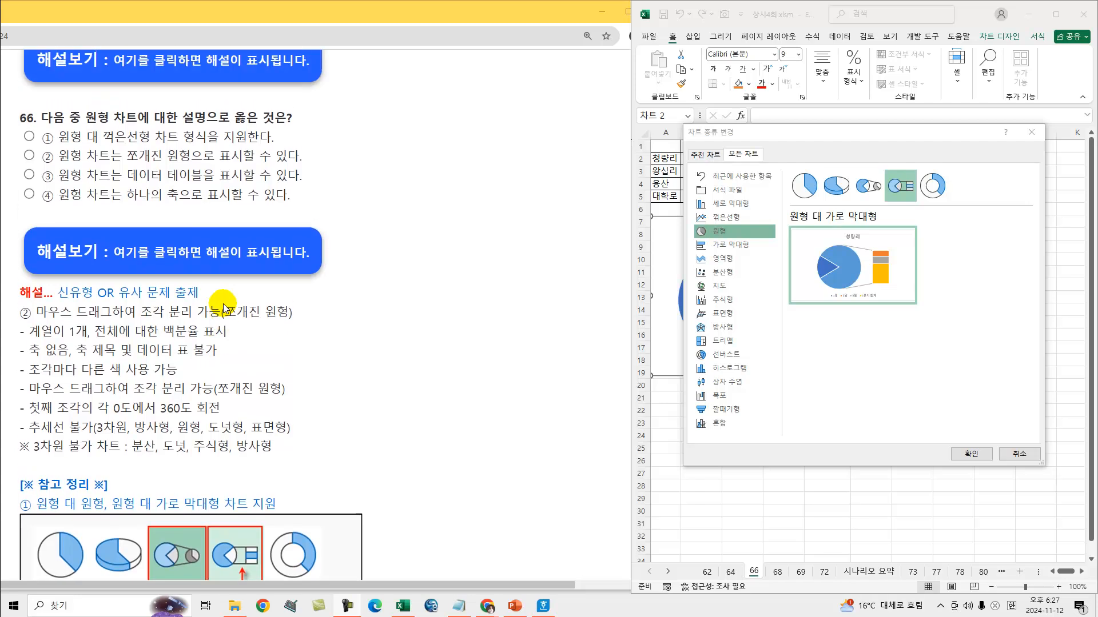
left_click(30, 155)
left_click(124, 257)
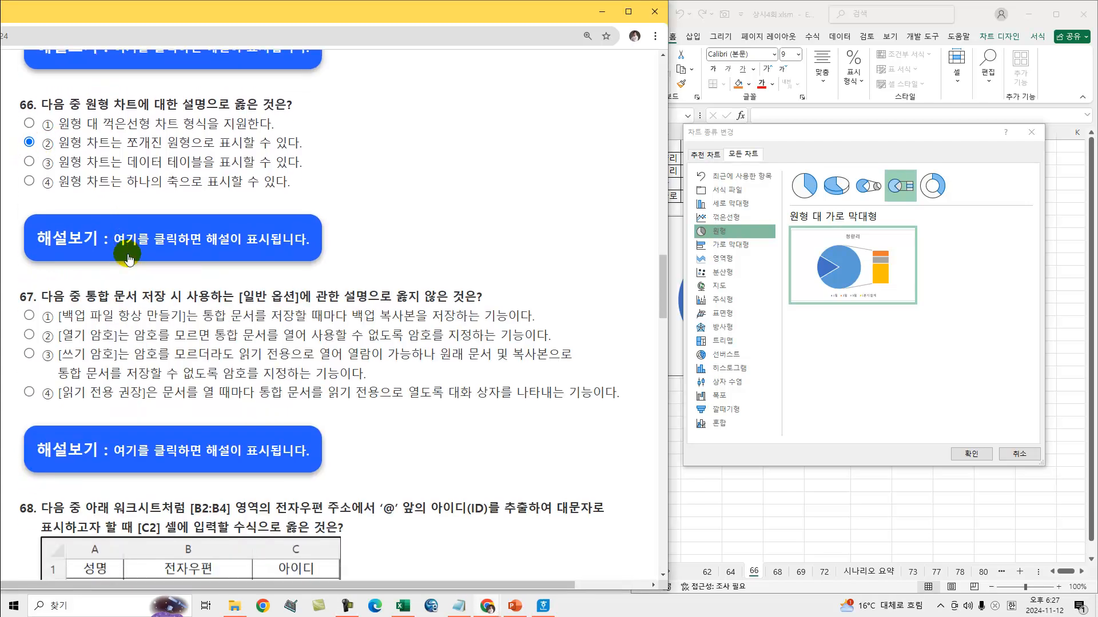
Underline 통합 문서 저장 시 사용하는, 일반 옵션 and 설명으로 옳지 않은 것은 in question 67 in ink, and clear the ink
scroll(127, 258, "down", 2)
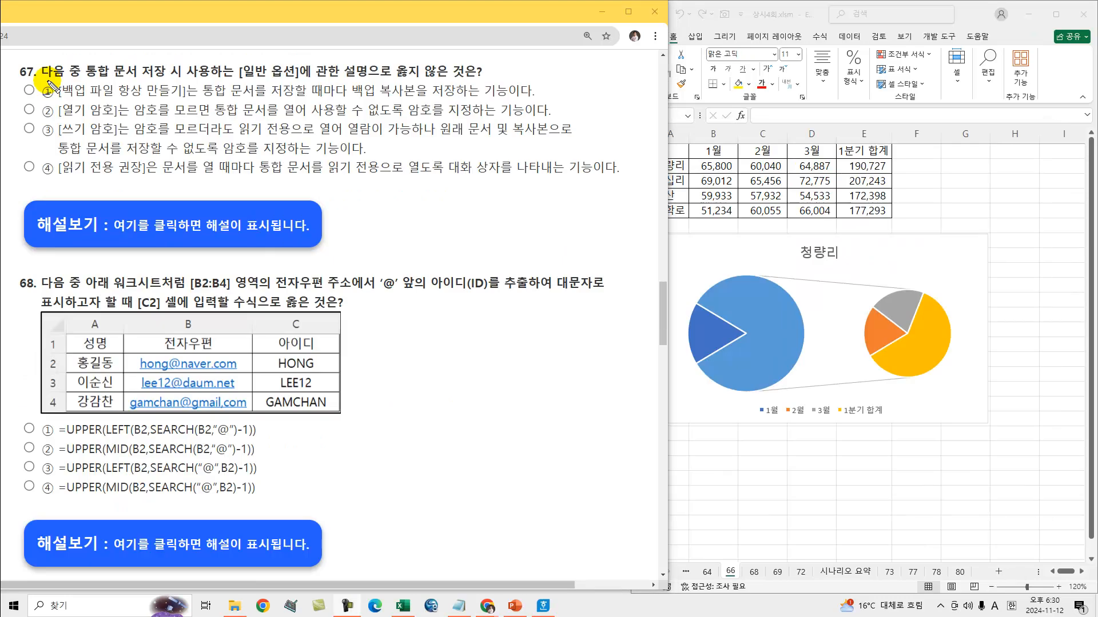
left_click_drag(92, 78, 468, 79)
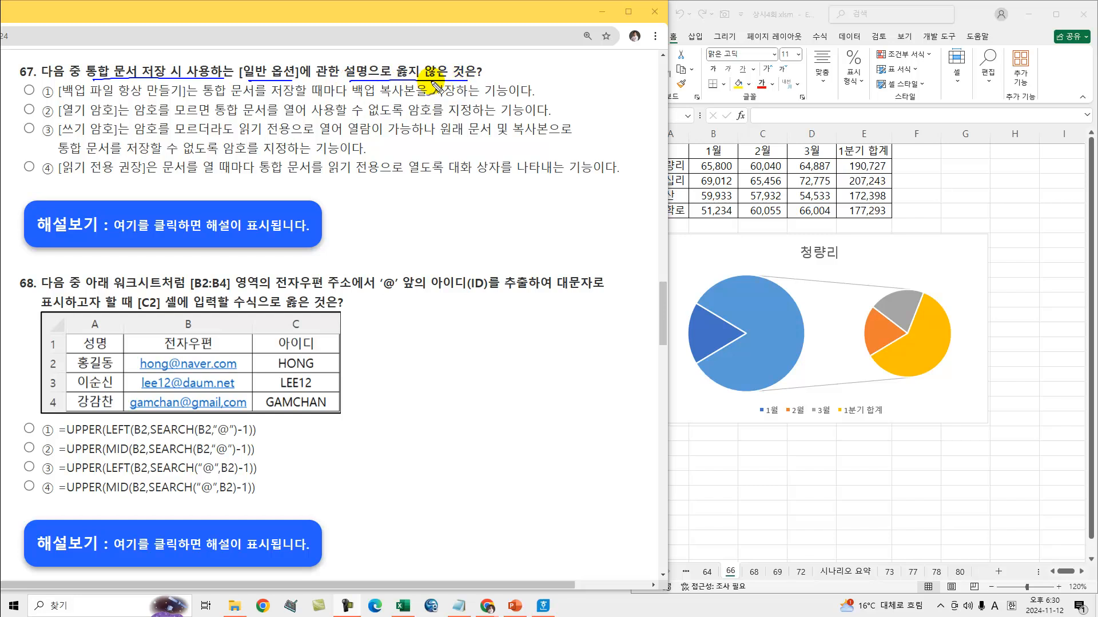
key("Escape")
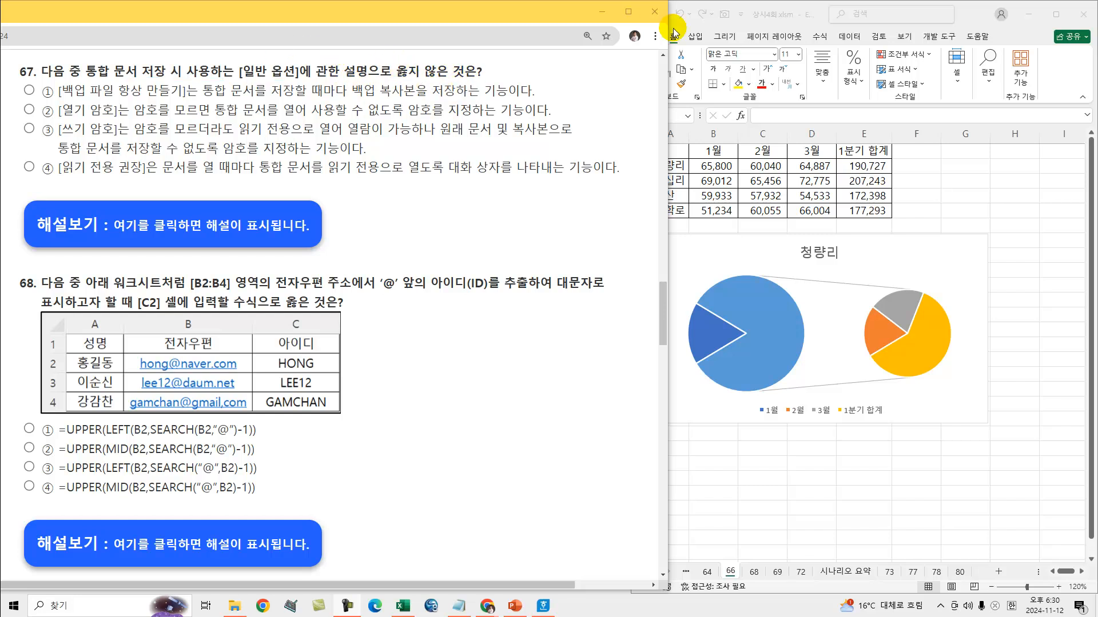
Open the 일반 옵션 dialog for saving 상시4회.xlsm under another name, and underline 백업 파일 항상 만들기 in ink
left_click(766, 12)
left_click(649, 38)
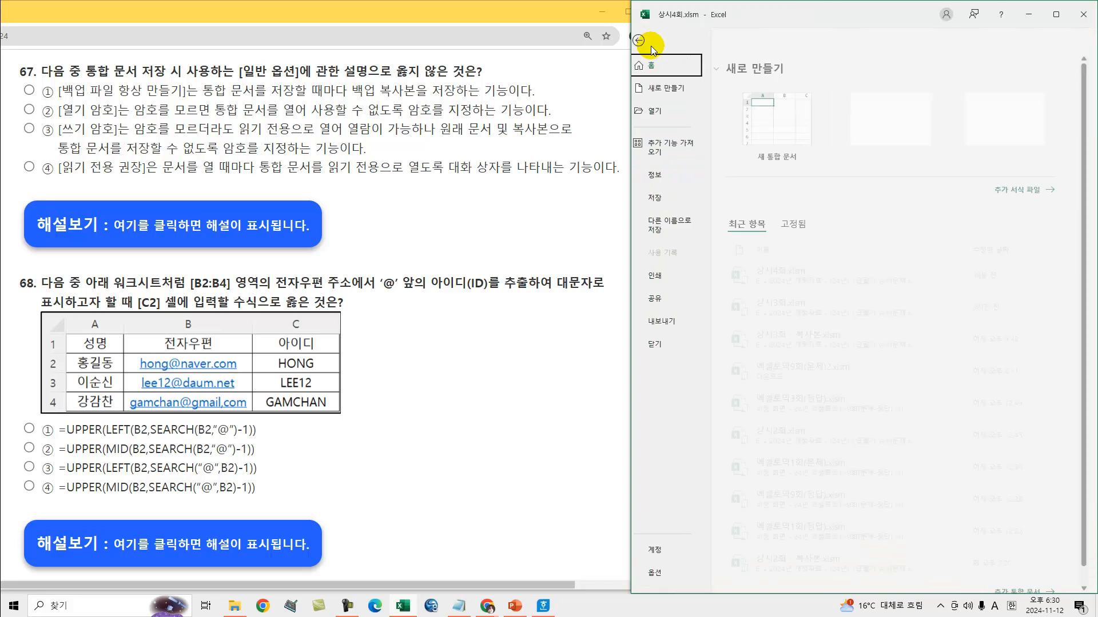
left_click(663, 225)
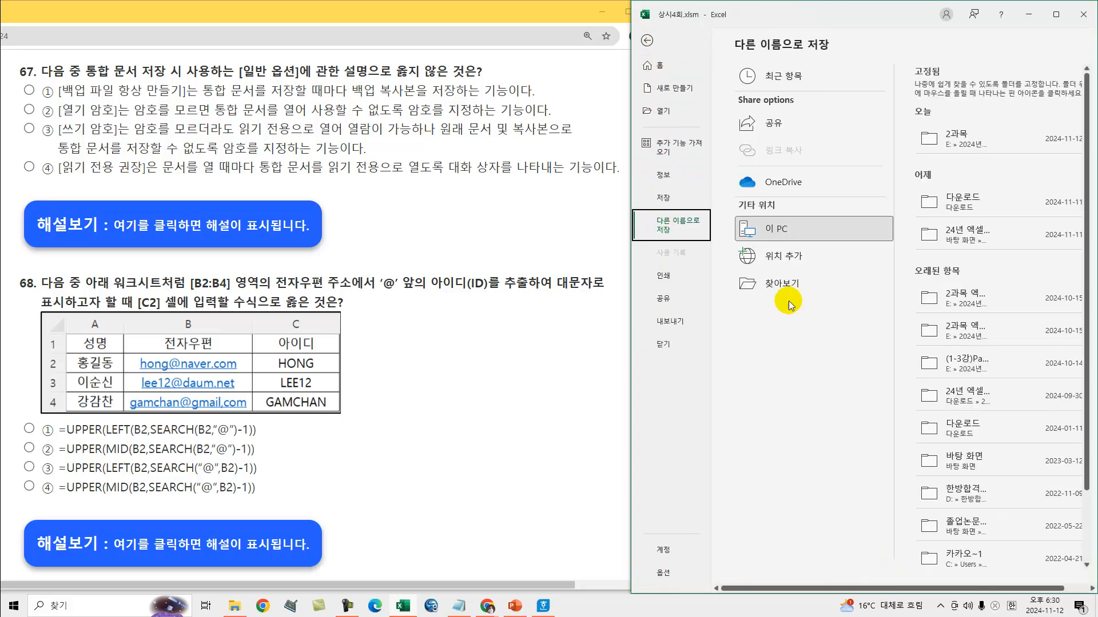
left_click(778, 283)
left_click(945, 307)
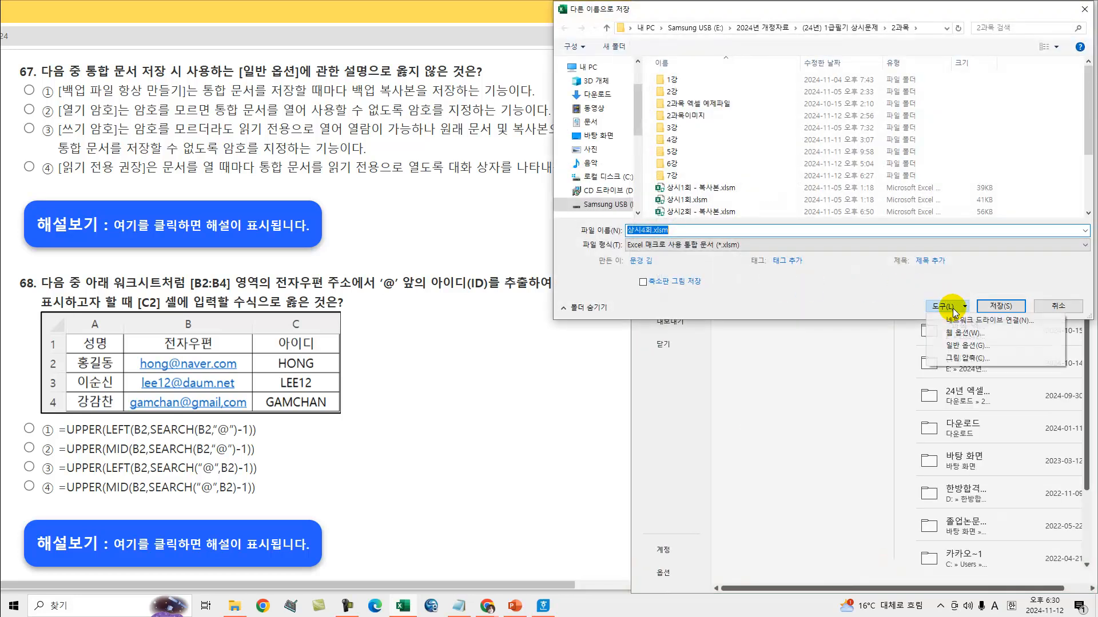
left_click(964, 346)
left_click_drag(547, 245, 699, 130)
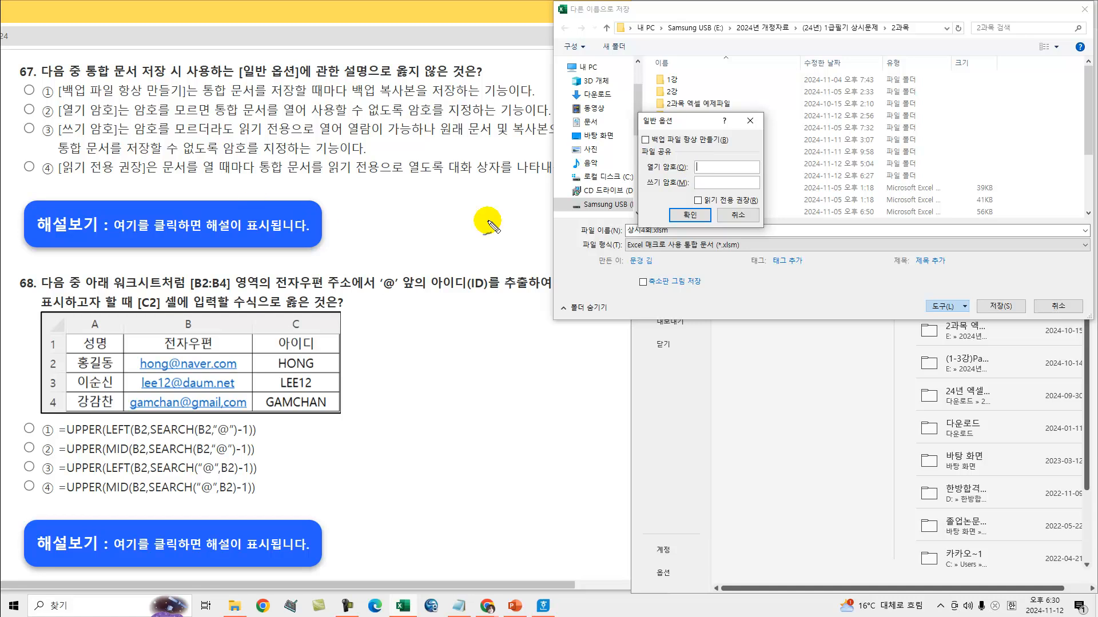
left_click_drag(665, 145, 730, 146)
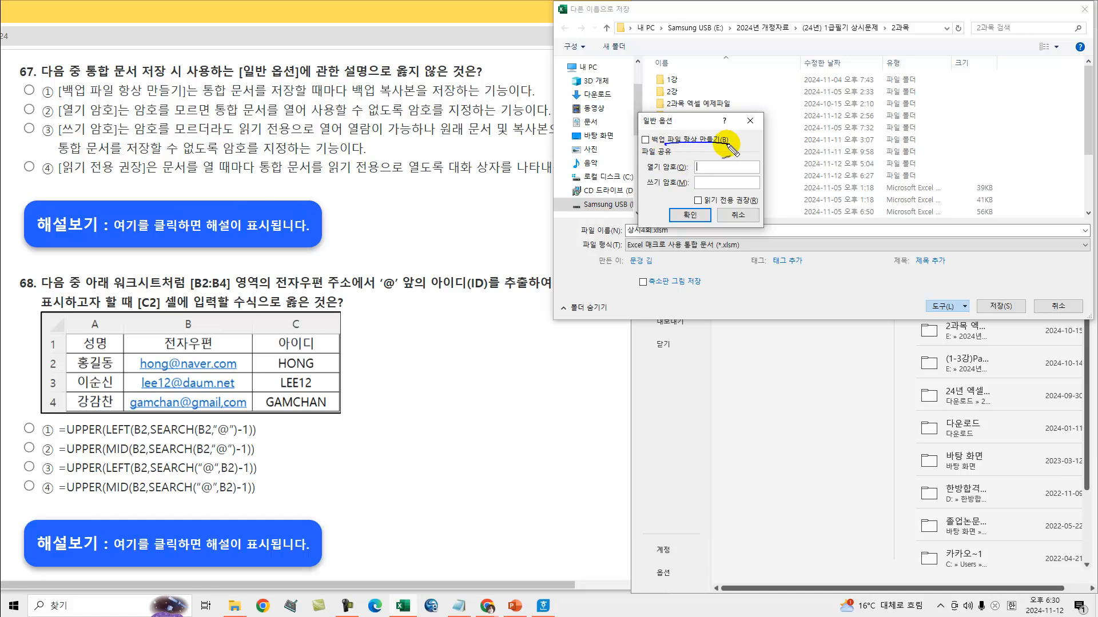
Show question 67's explanation and place the 일반 옵션 dialog beside the explanation's picture
left_click(174, 239)
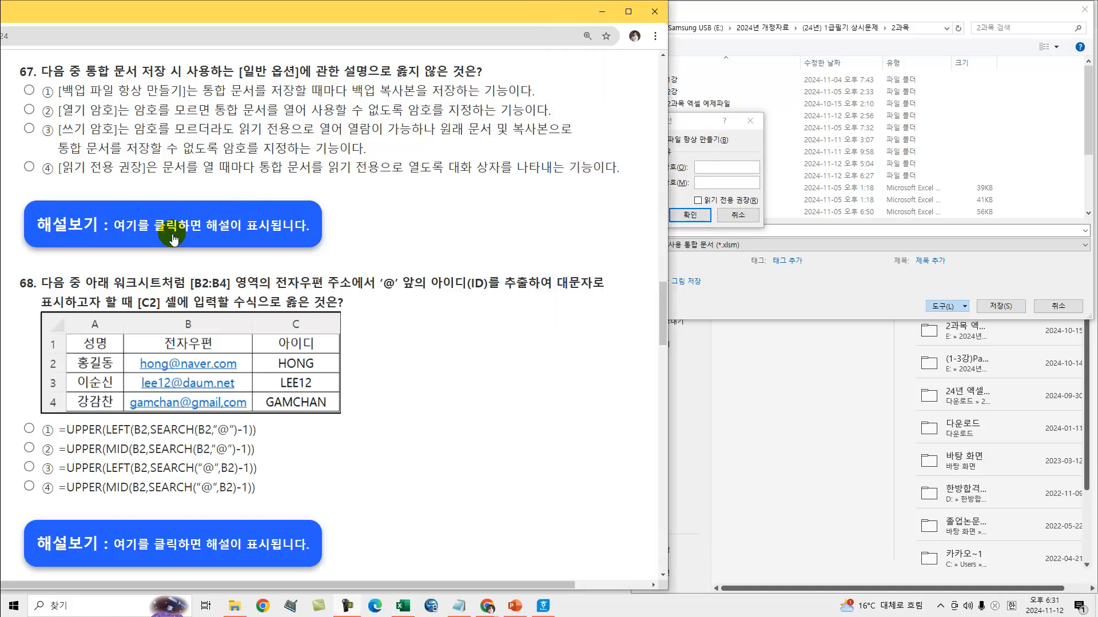
left_click(674, 139)
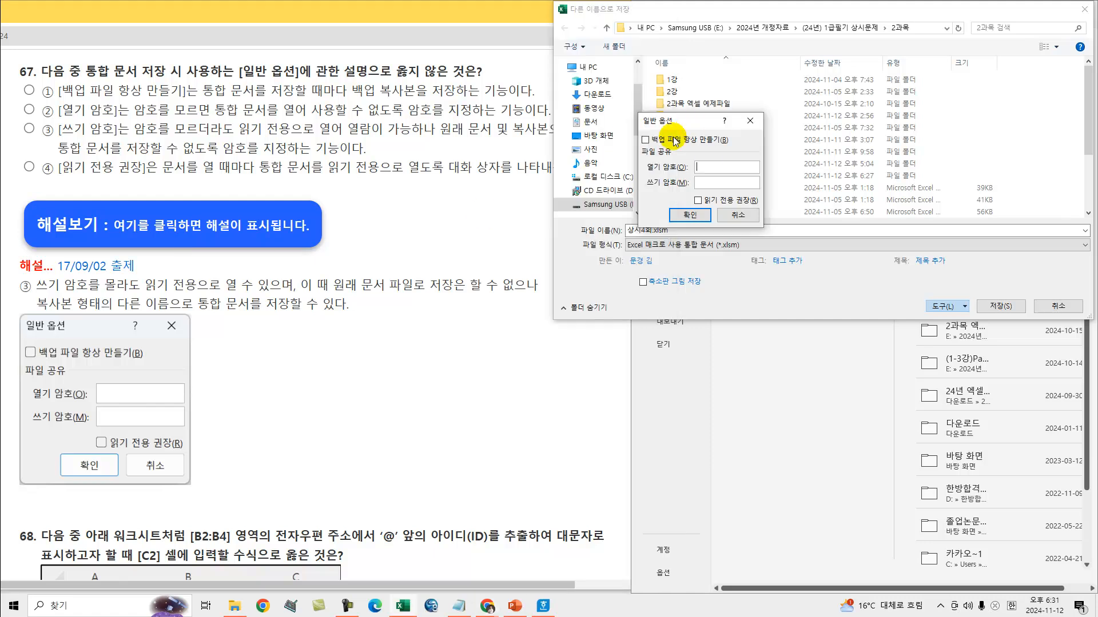
left_click_drag(690, 124, 333, 348)
Mark 백업 파일 항상 만들기, 열기 암호, 쓰기 암호 and 읽기 전용 권장 in the explanation's dialog picture in ink
left_click_drag(50, 356, 139, 358)
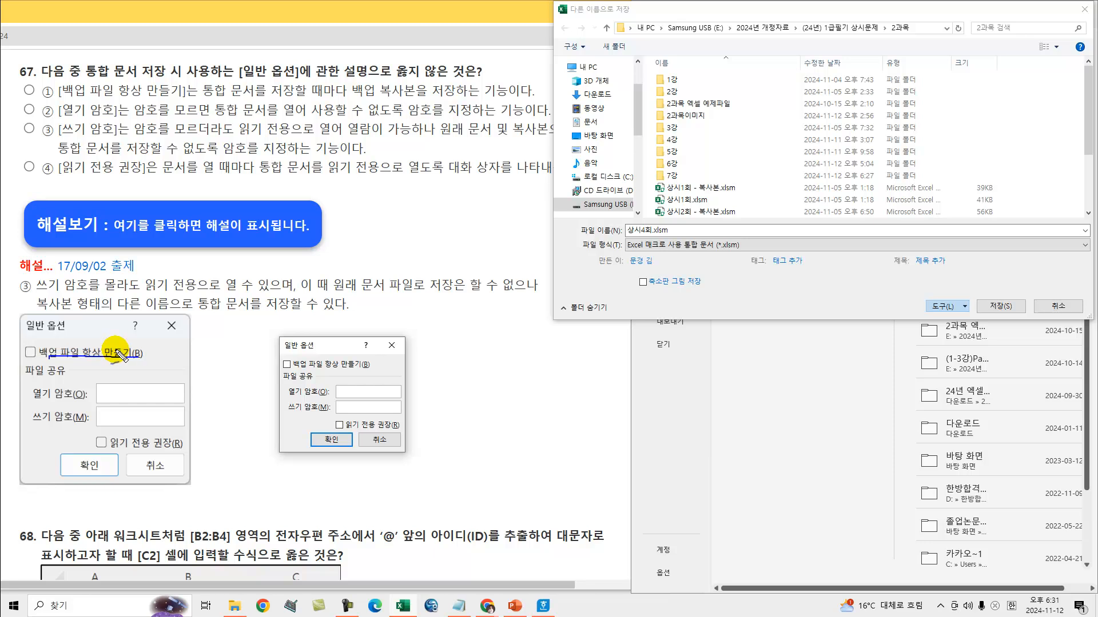
mouse_move(31, 402)
left_mouse_down()
mouse_move(68, 398)
mouse_move(79, 426)
left_mouse_up()
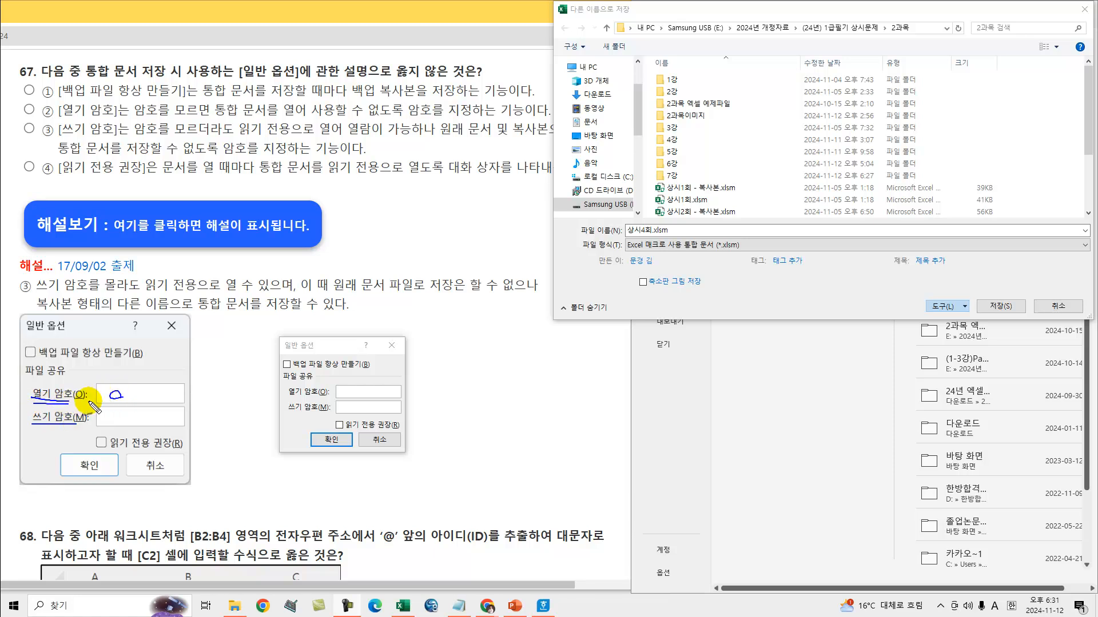
left_click_drag(32, 426, 77, 428)
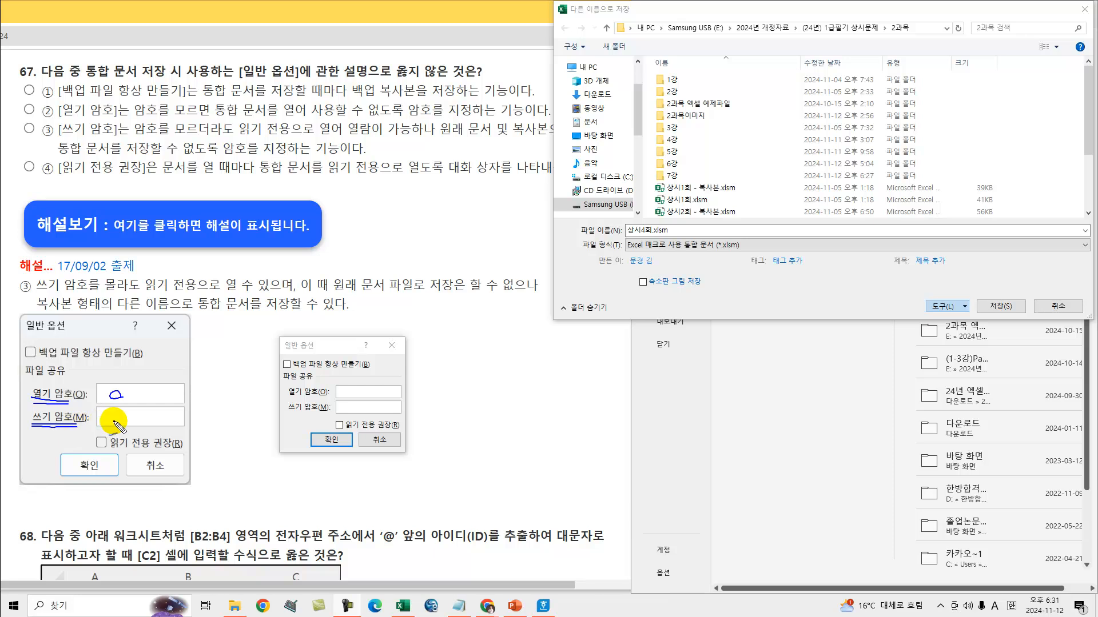
left_click_drag(33, 426, 70, 430)
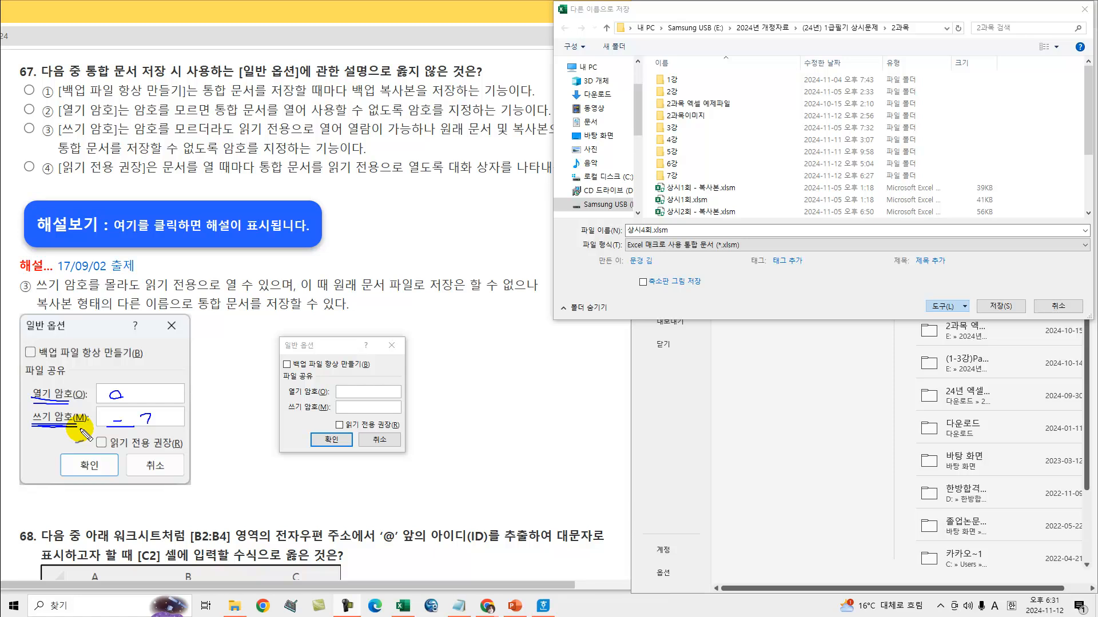
left_click_drag(100, 451, 179, 452)
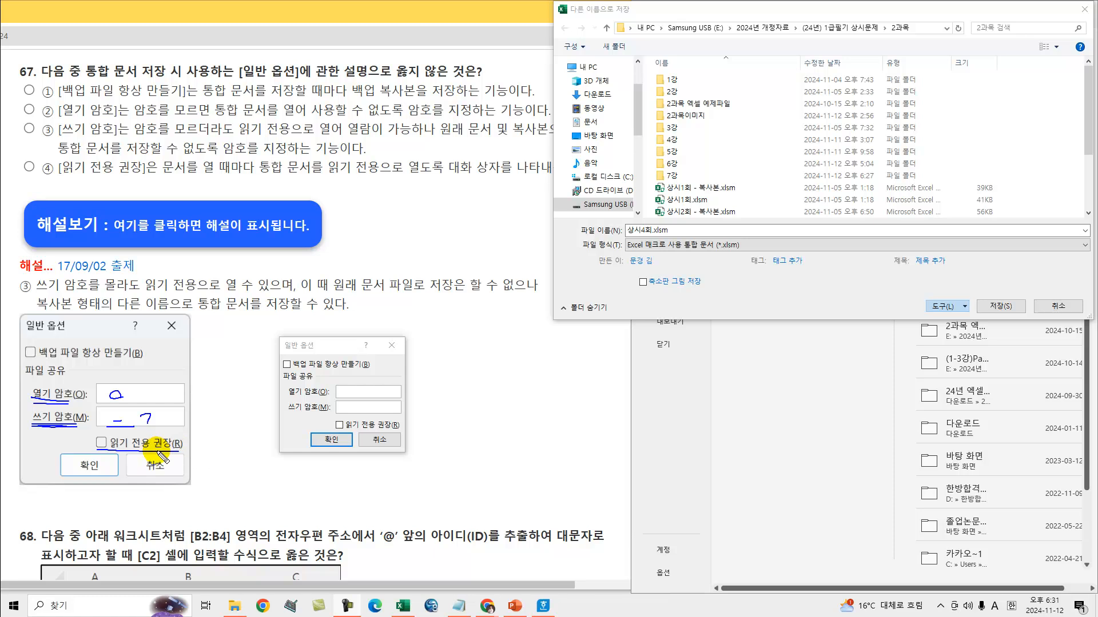
Clear the ink and cancel both the 일반 옵션 and 다른 이름으로 저장 dialogs
key("Escape")
left_click(371, 441)
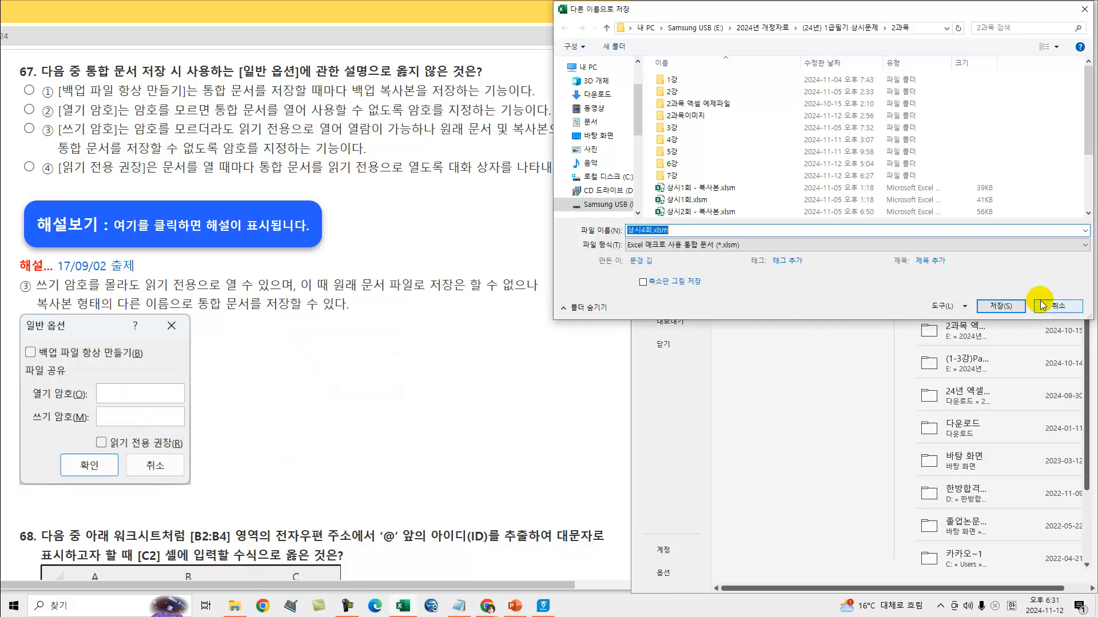
left_click(1042, 306)
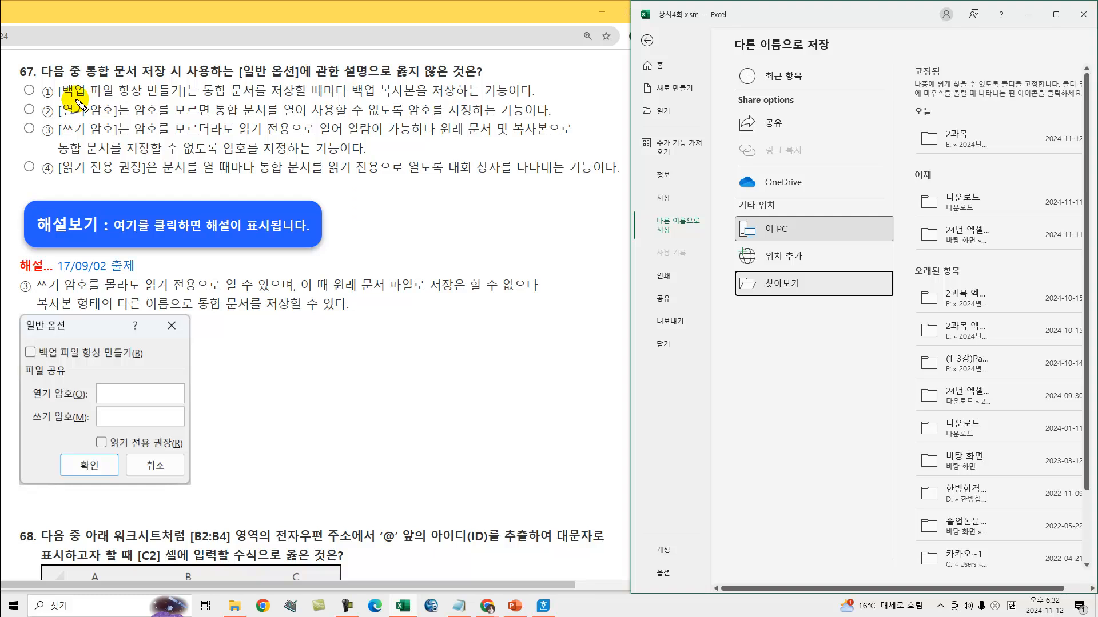
Underline the backup-copy phrases in option ①, circle 사본, and underline the 열기 암호 phrases in option ② in ink
mouse_move(65, 102)
left_mouse_down()
mouse_move(402, 99)
mouse_move(423, 86)
mouse_move(478, 98)
left_mouse_up()
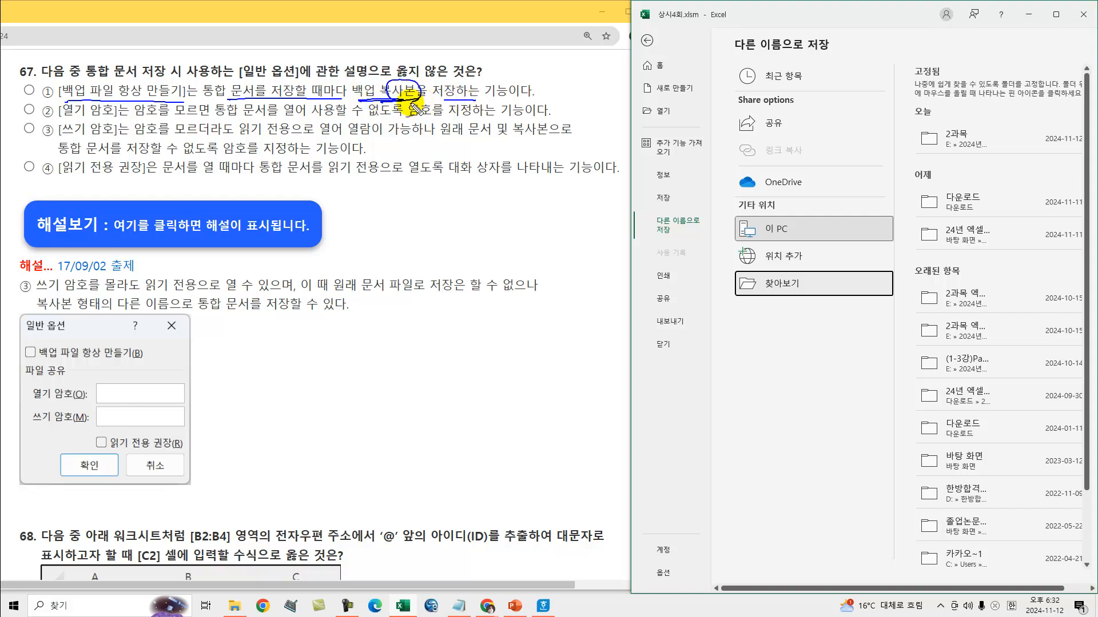
left_click_drag(61, 117, 112, 117)
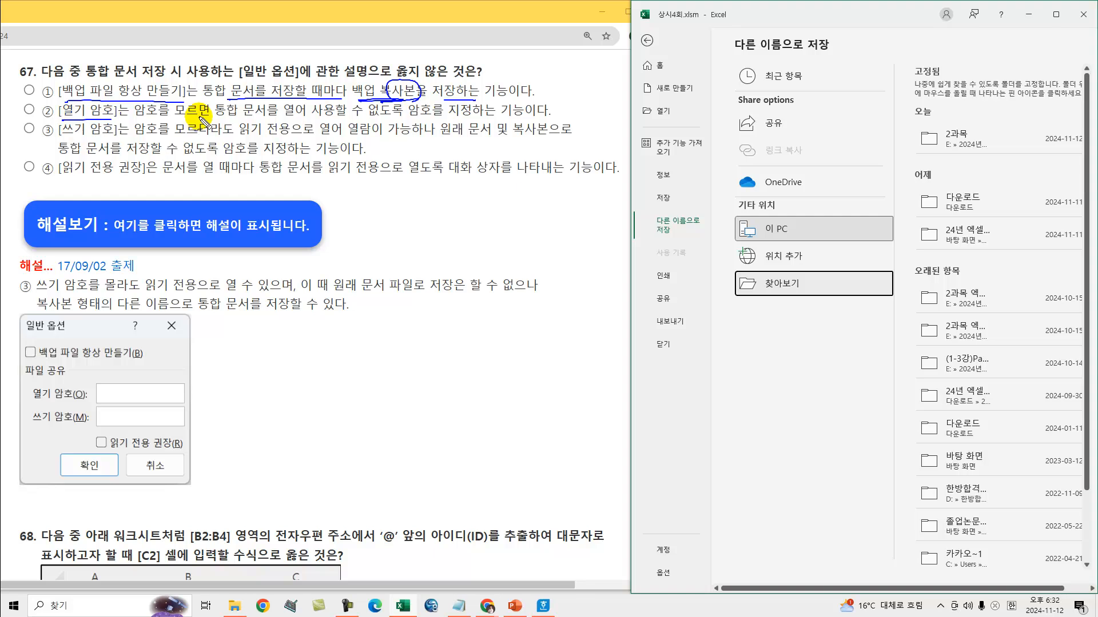
left_click_drag(214, 120, 492, 120)
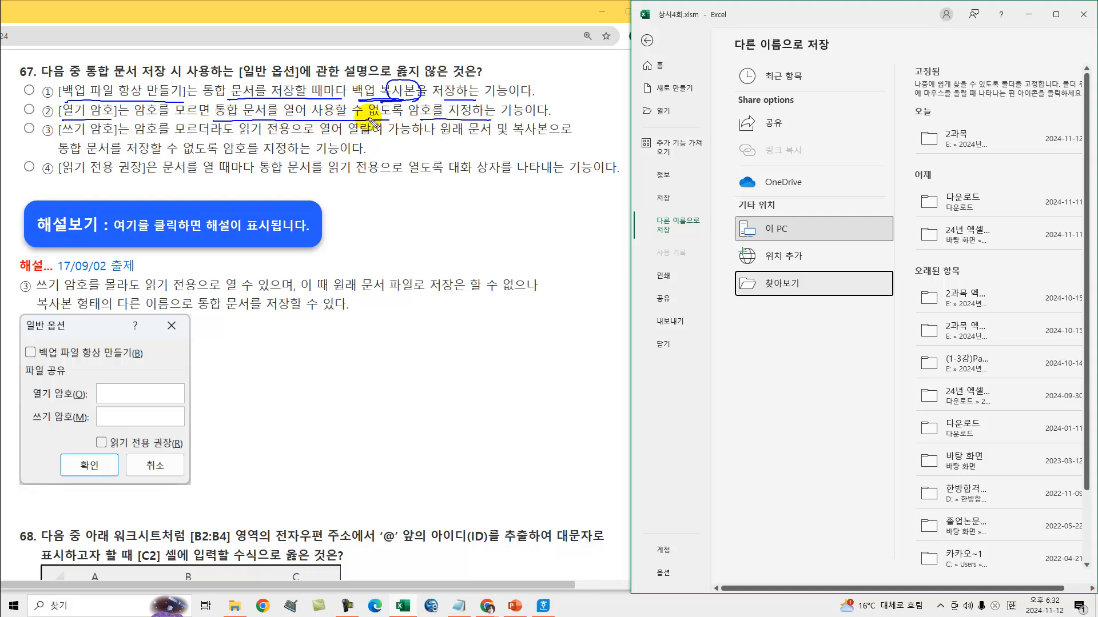
Underline option ③'s 쓰기 암호, 읽기 전용으로 열어, 원래, 복사본 and 저장할 수 없도록 phrases, strike 없도록, and tick the option in ink
left_click_drag(60, 137, 127, 137)
left_click_drag(239, 138, 343, 137)
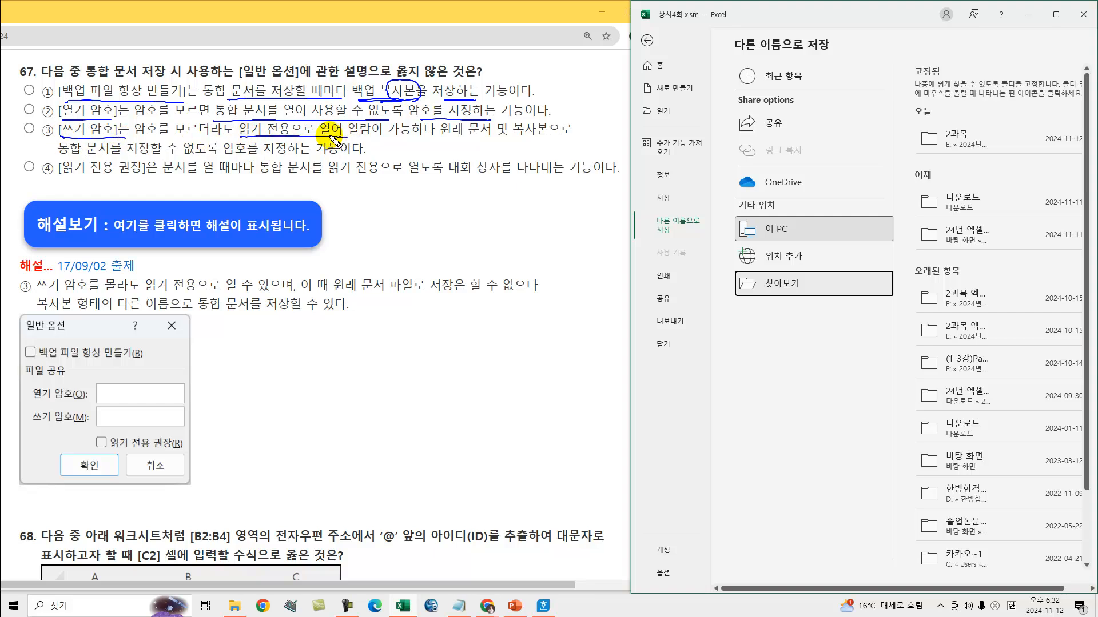
left_click_drag(441, 137, 547, 137)
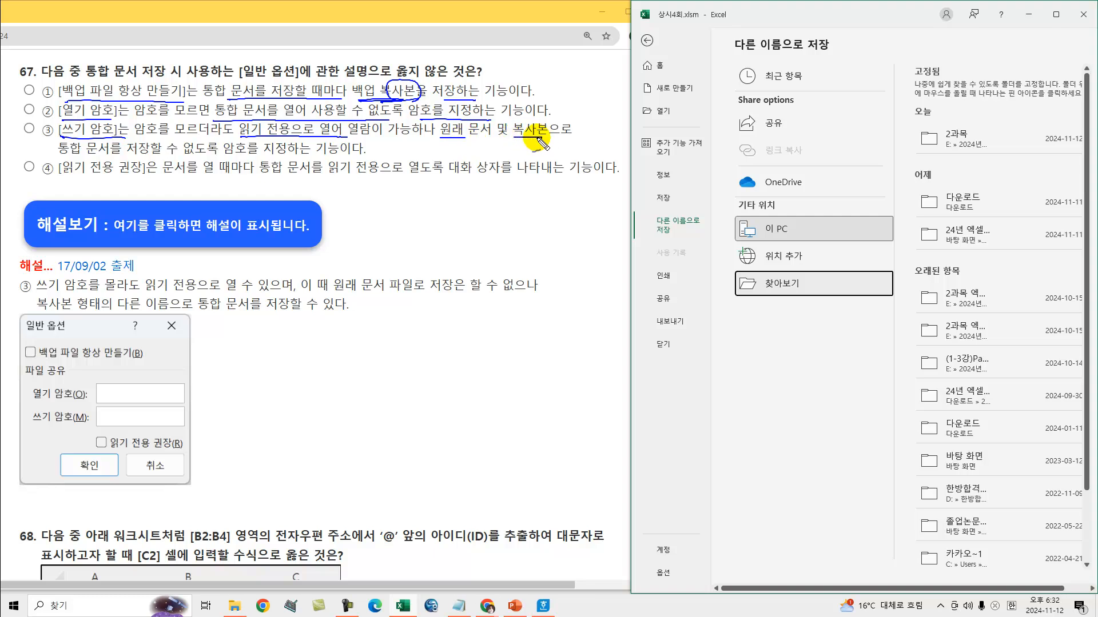
mouse_move(127, 154)
left_mouse_down()
mouse_move(200, 154)
mouse_move(184, 159)
left_mouse_up()
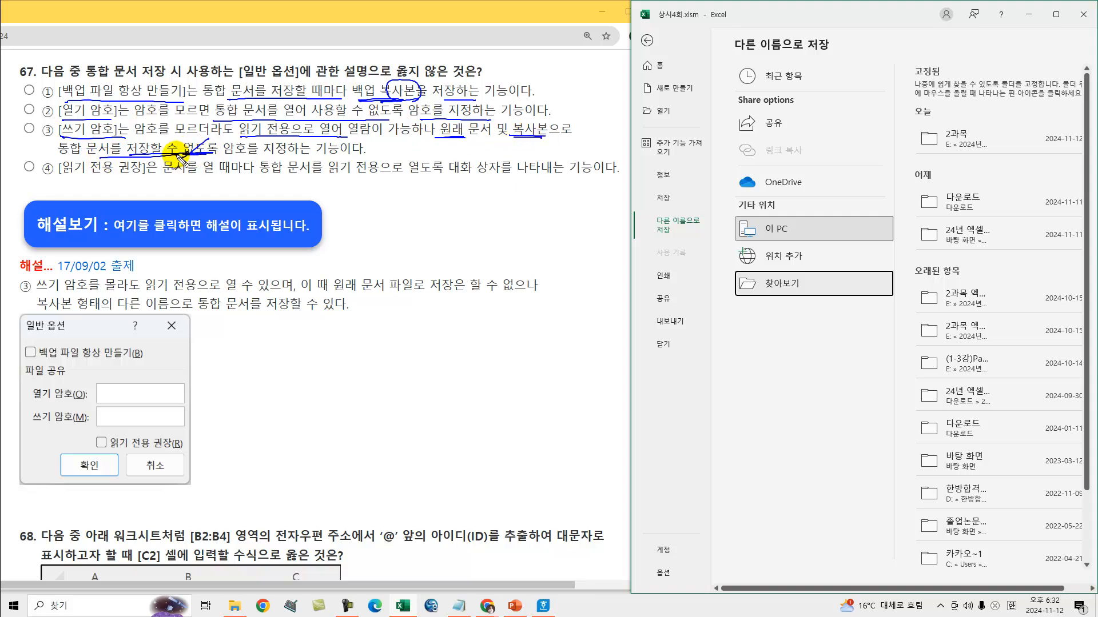
mouse_move(13, 122)
left_mouse_down()
mouse_move(25, 132)
mouse_move(41, 121)
left_mouse_up()
Underline the explanation's phrases on saving the original and a copy, and option ④'s 읽기 전용 권장 phrases in ink
left_click_drag(338, 294, 530, 295)
left_click_drag(50, 308, 344, 312)
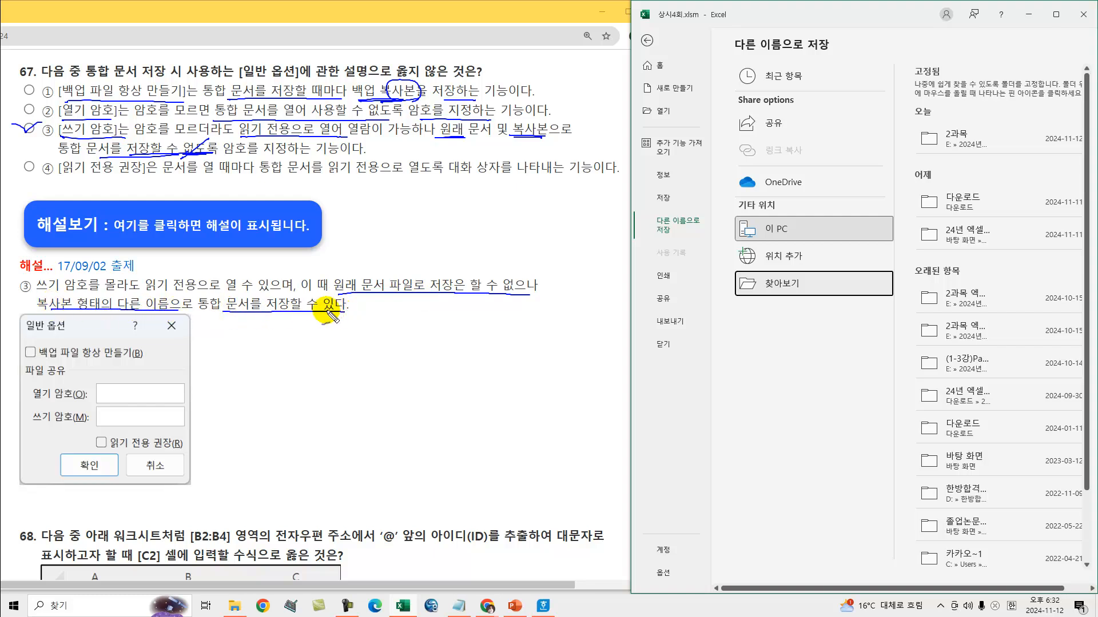
left_click_drag(66, 175, 143, 174)
left_click_drag(341, 177, 486, 178)
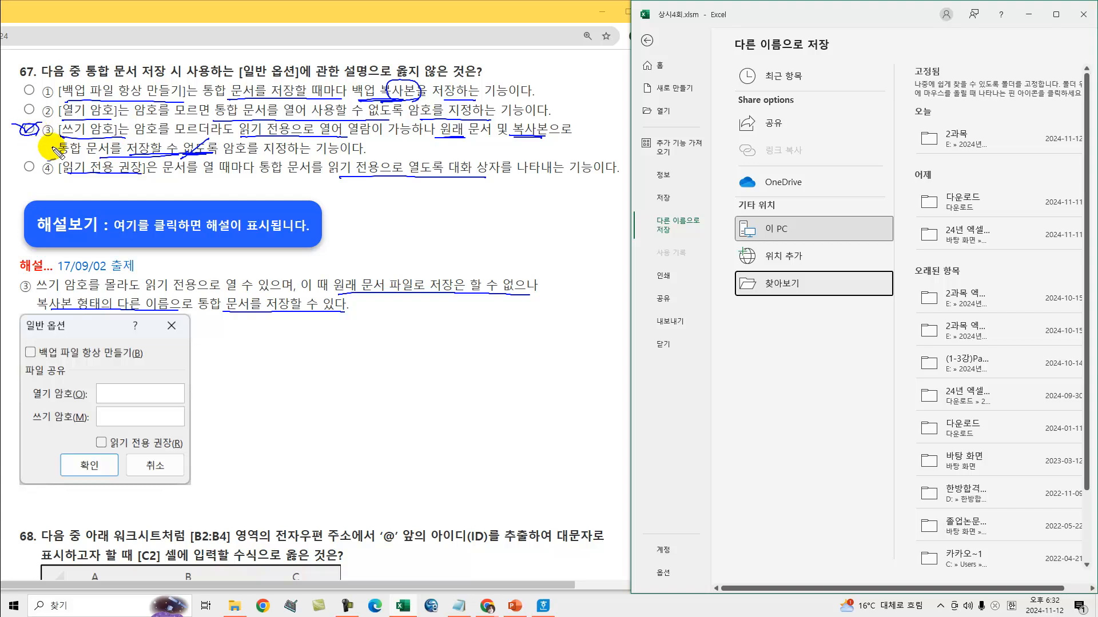
Select option ③ for question 67 and hide its explanation
left_click(28, 128)
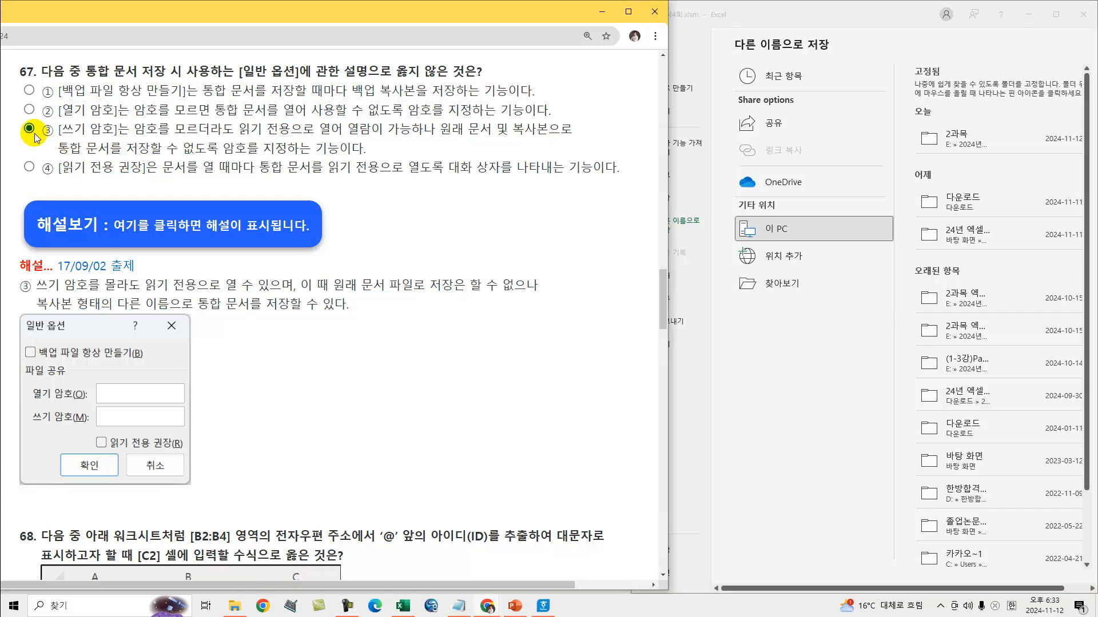
left_click(126, 226)
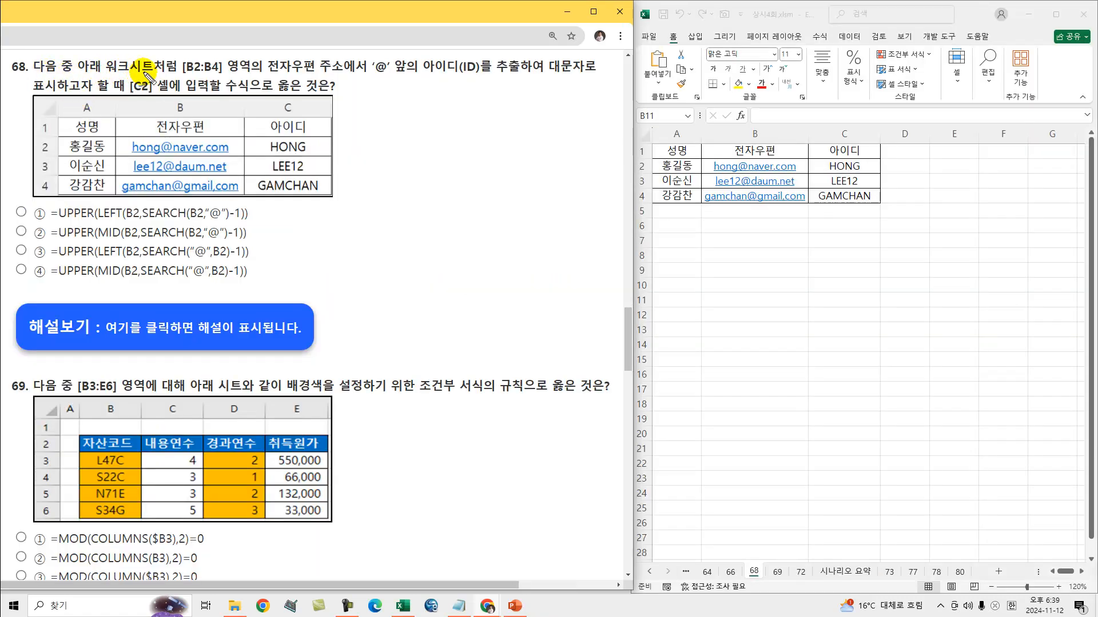
Underline question 68's [B2:B4], 전자우편 주소 and 아이디(ID), circle '@', and mark the e-mail range and its IDs in the sample table in ink
left_click_drag(184, 73, 225, 73)
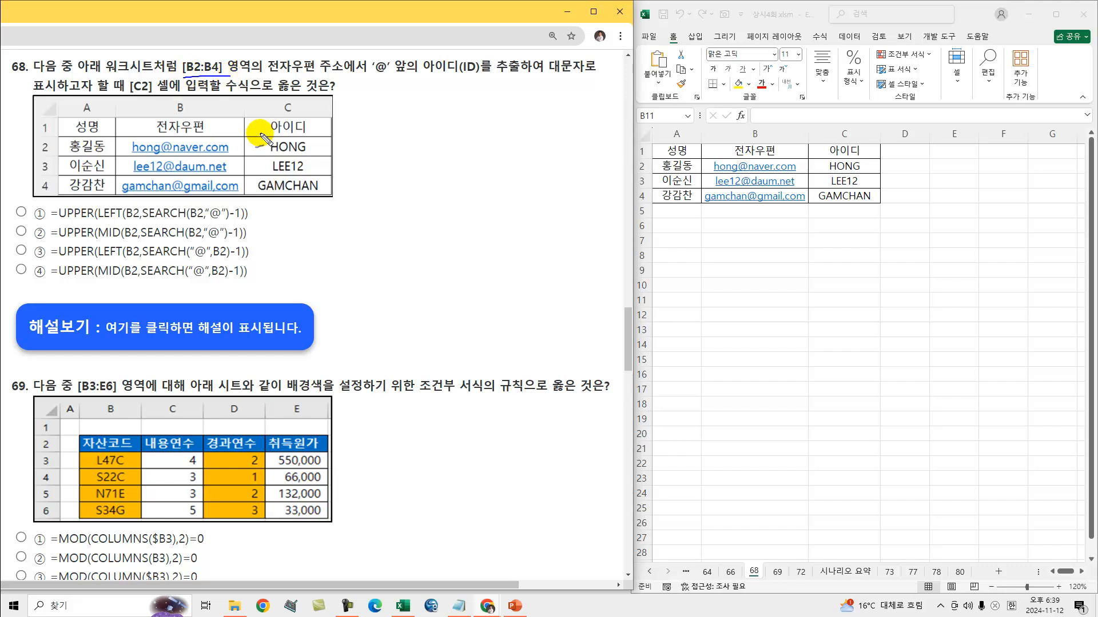
mouse_move(130, 137)
left_mouse_down()
mouse_move(117, 136)
mouse_move(114, 150)
left_mouse_up()
mouse_move(243, 186)
left_mouse_down()
mouse_move(244, 205)
mouse_move(219, 198)
left_mouse_up()
mouse_move(283, 75)
left_mouse_down()
mouse_move(371, 74)
mouse_move(379, 59)
mouse_move(472, 75)
left_mouse_up()
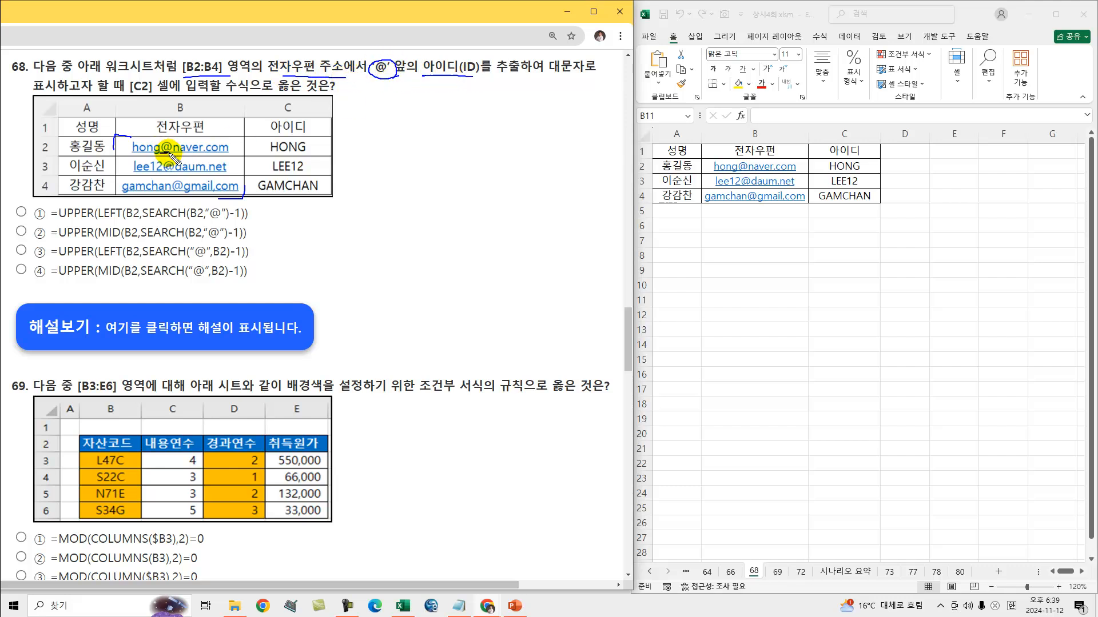
mouse_move(157, 156)
left_mouse_down()
mouse_move(127, 155)
mouse_move(136, 171)
left_mouse_up()
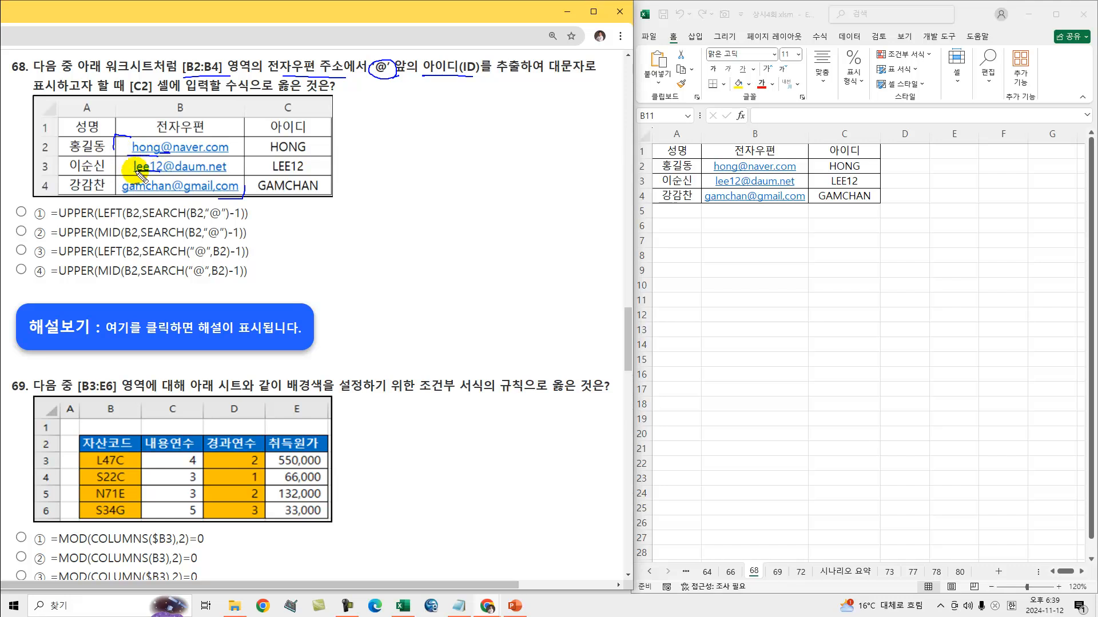
Underline 추출하여 and [C2], circle 대문자로, and tick the sample table's first 아이디 result in ink, closing the pen mode
mouse_move(503, 78)
left_mouse_down()
mouse_move(577, 62)
mouse_move(583, 78)
left_mouse_up()
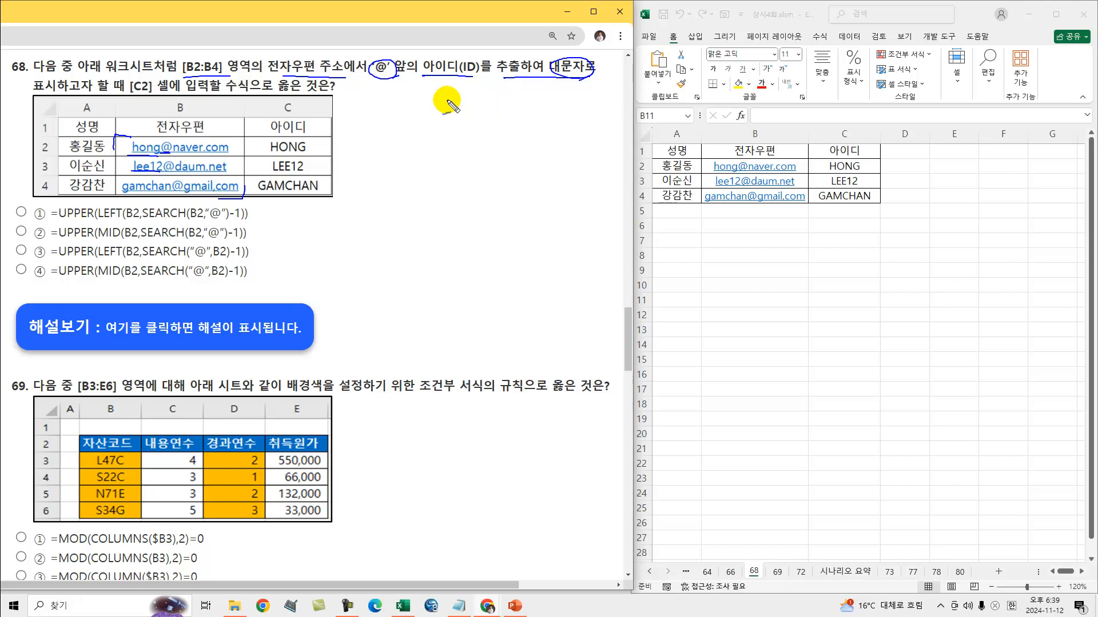
left_click_drag(133, 96, 157, 96)
left_click_drag(313, 139, 331, 133)
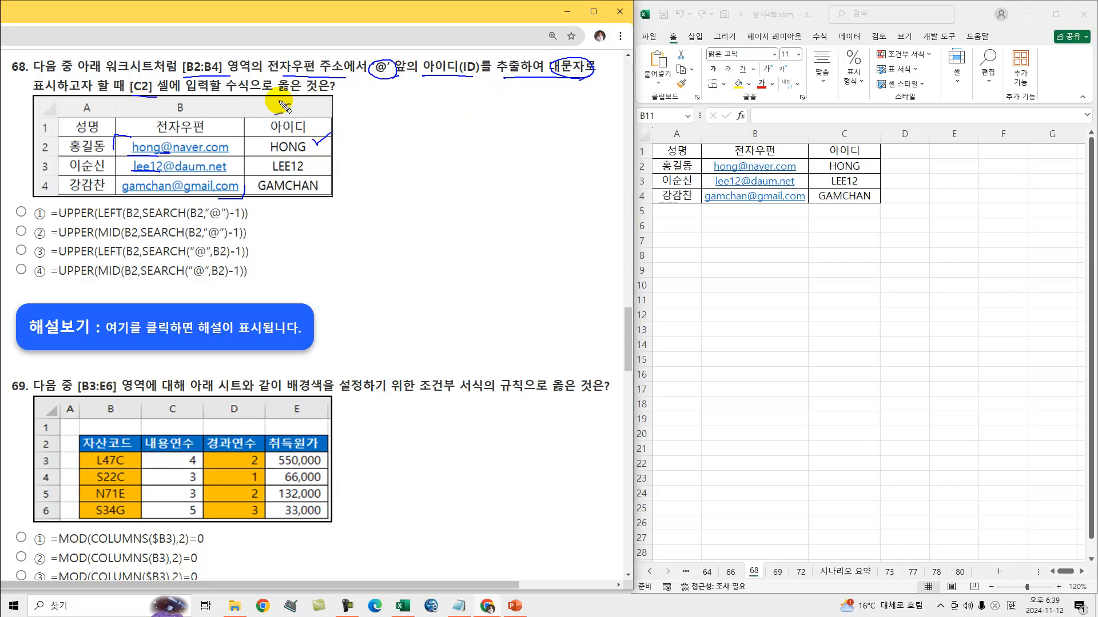
key("Escape")
Clear the 아이디 values in C2:C4 of worksheet 68
left_click(881, 291)
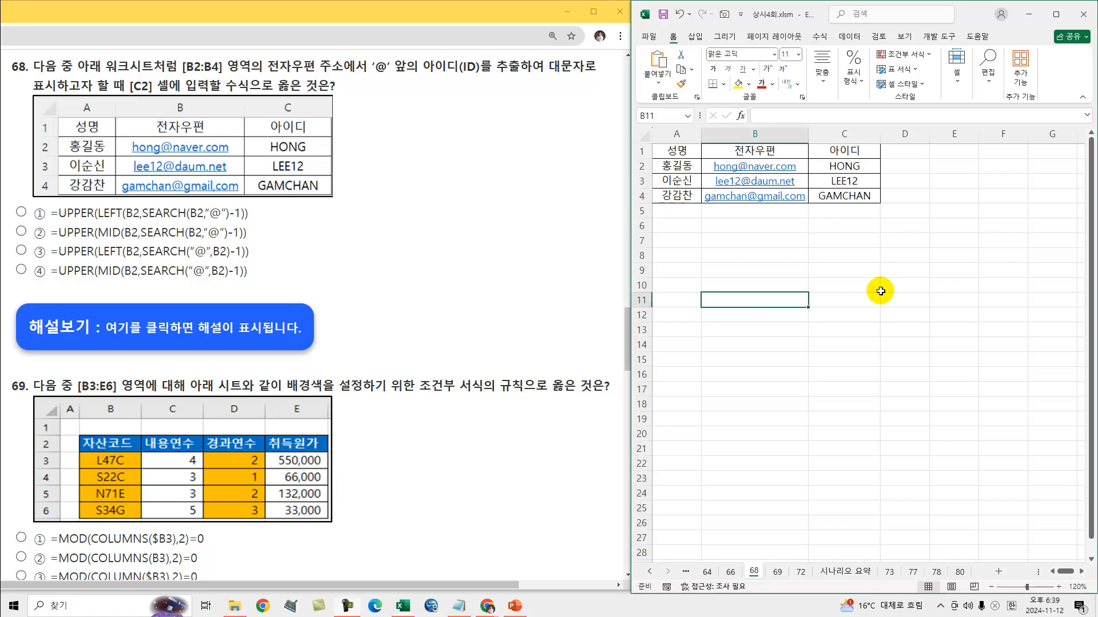
left_click_drag(844, 166, 846, 193)
key("Delete")
left_click_drag(849, 267, 846, 258)
Enter =SEARCH("@",B2) in C2 and fill the formula down to C4
left_click(830, 163)
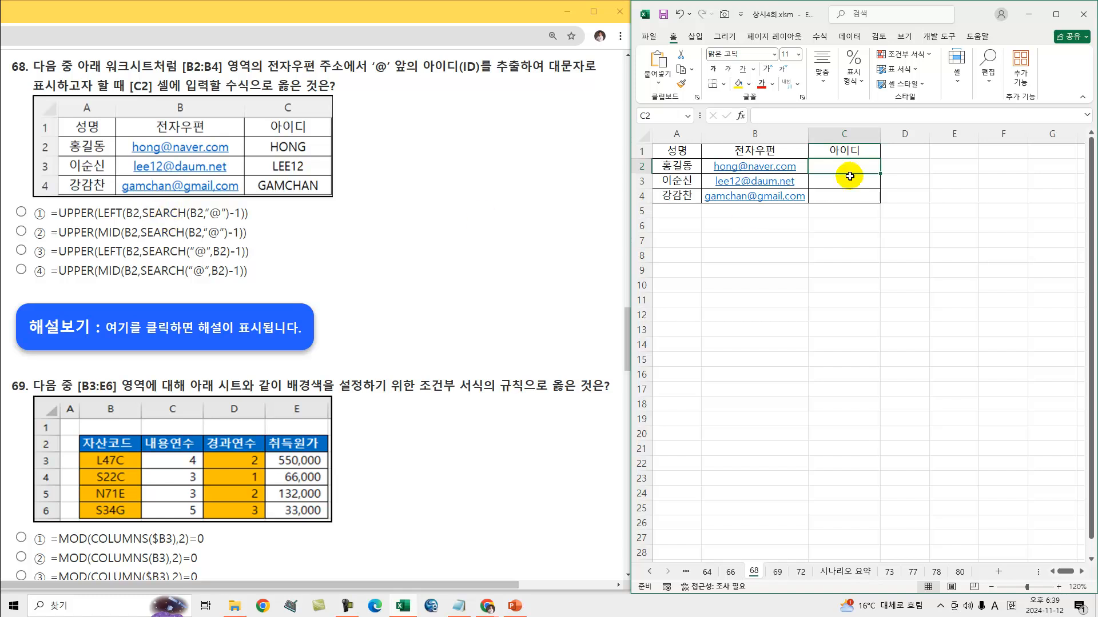
type("=s")
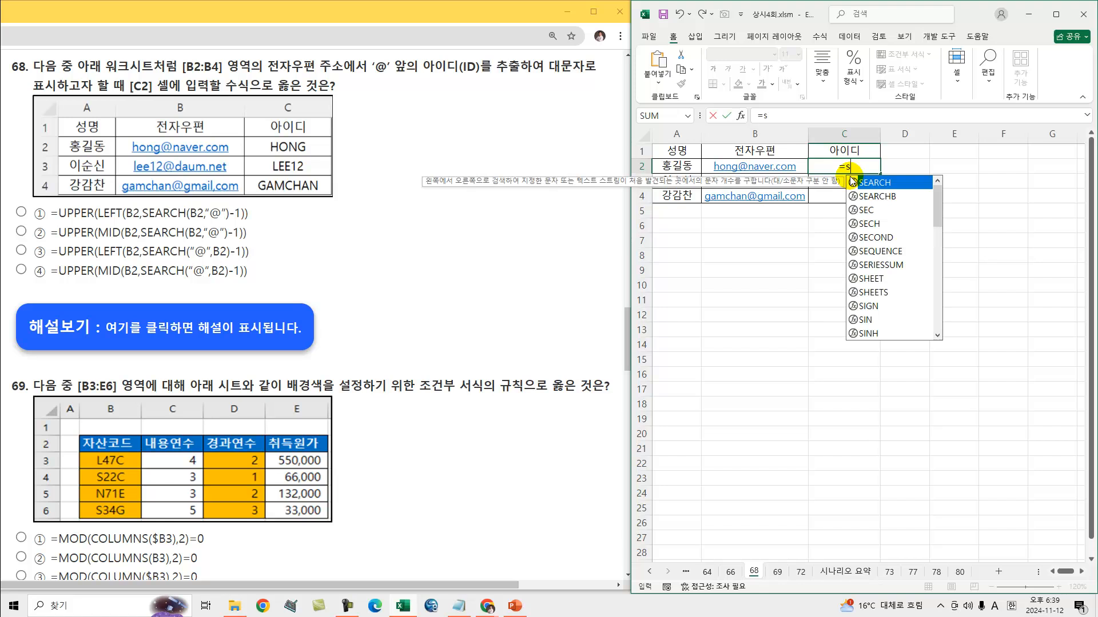
type("er")
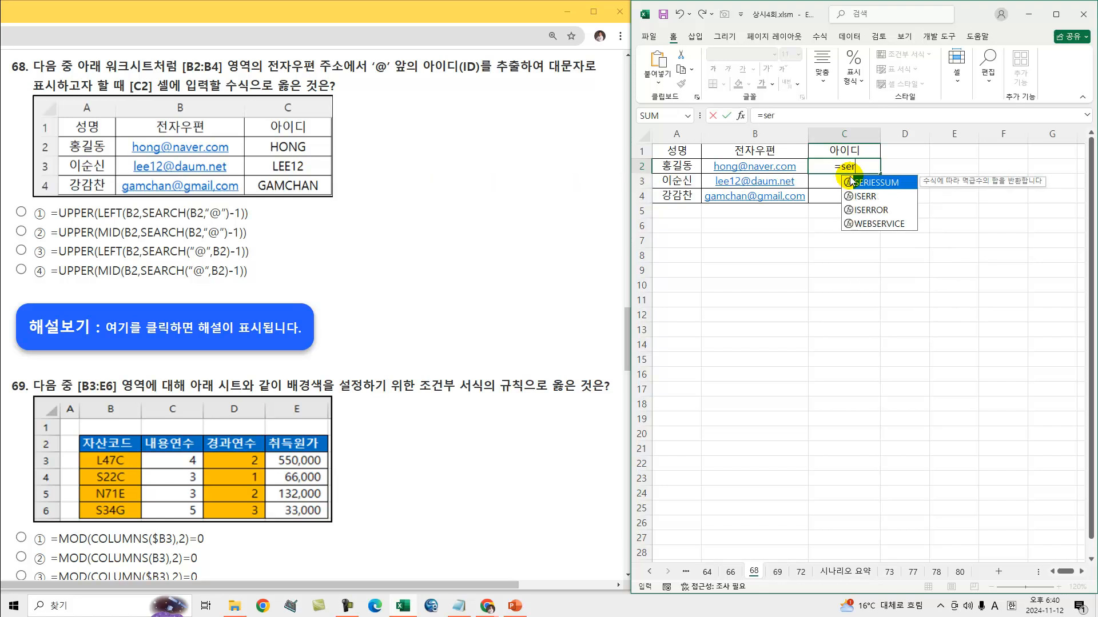
type("ach")
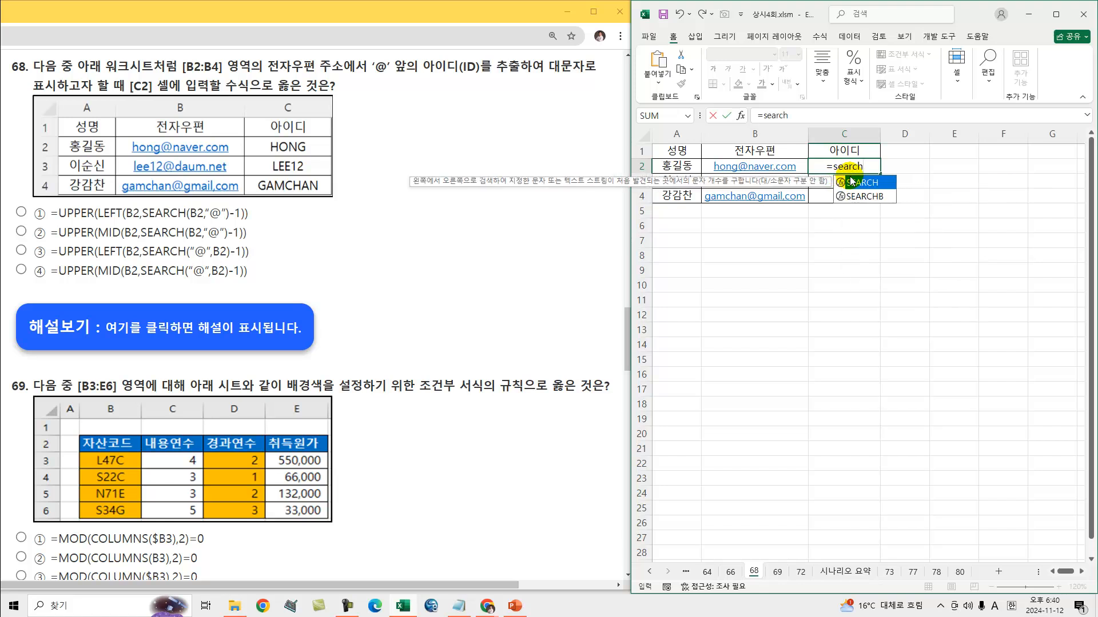
type("(\"")
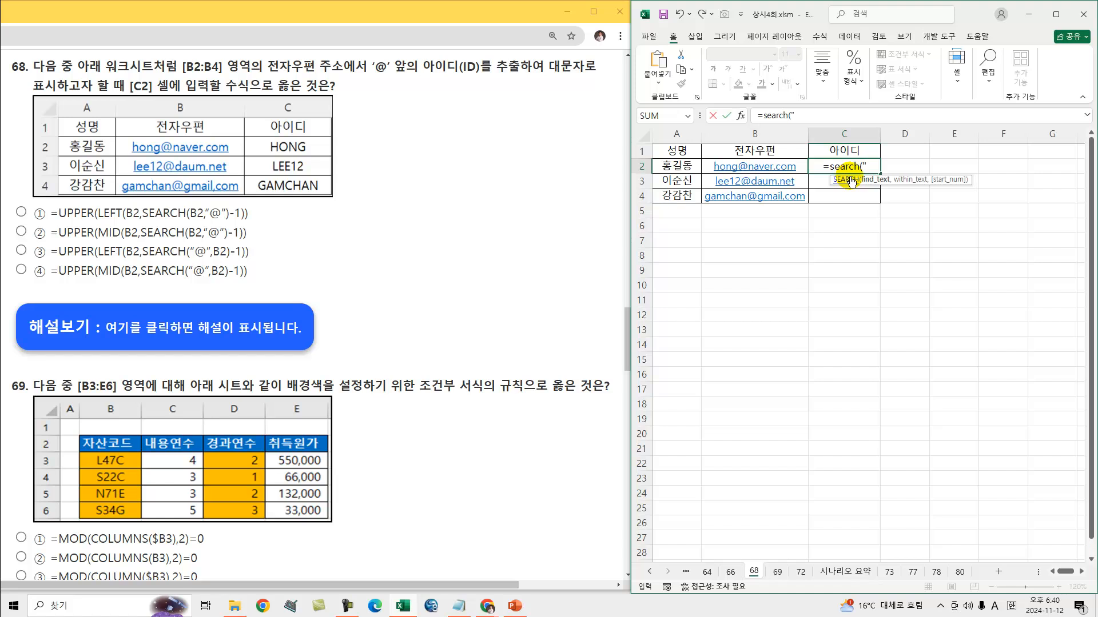
type("@\",")
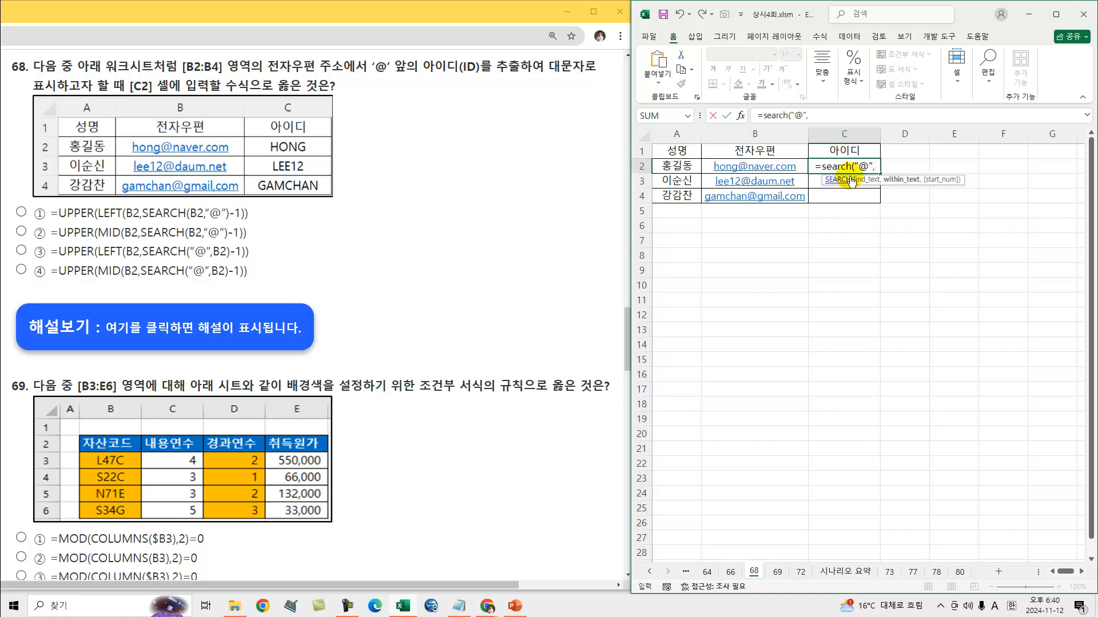
left_click(752, 168)
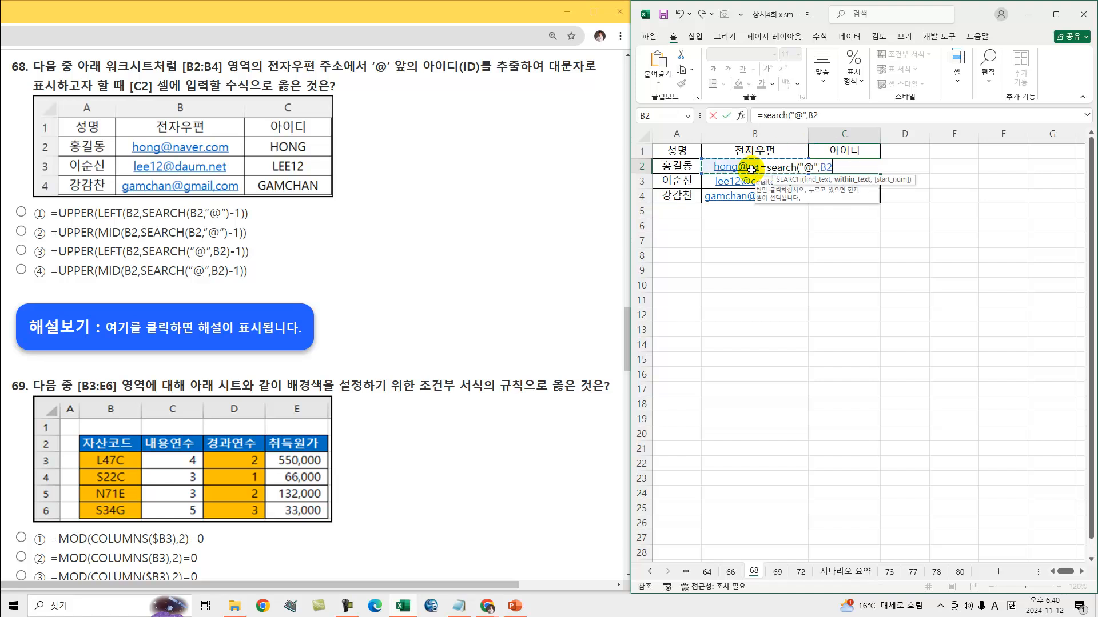
key("Return")
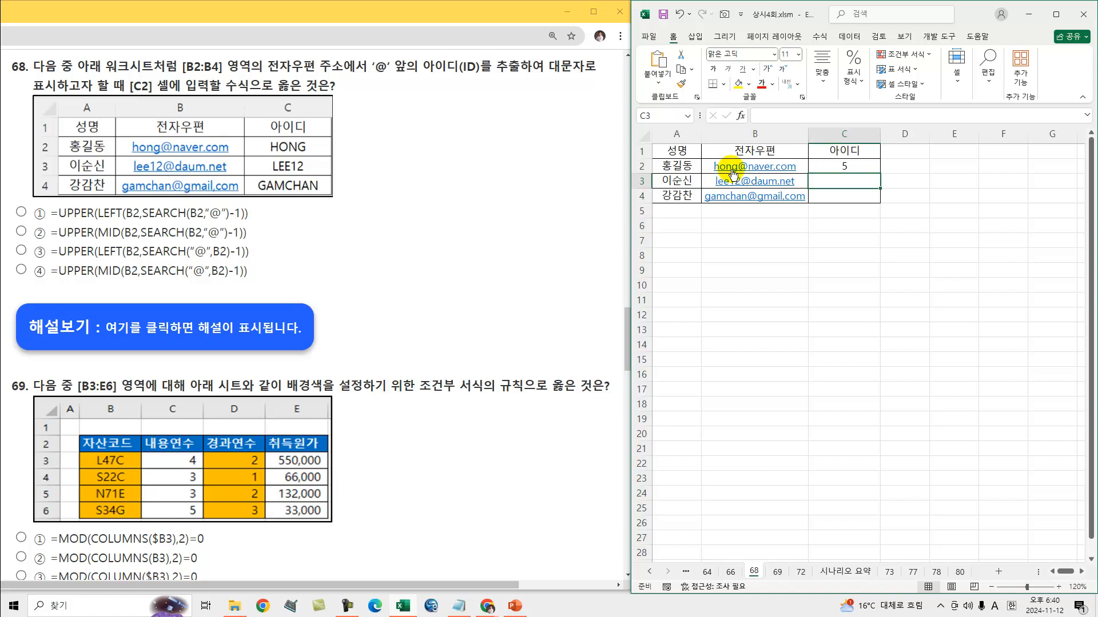
left_click(846, 168)
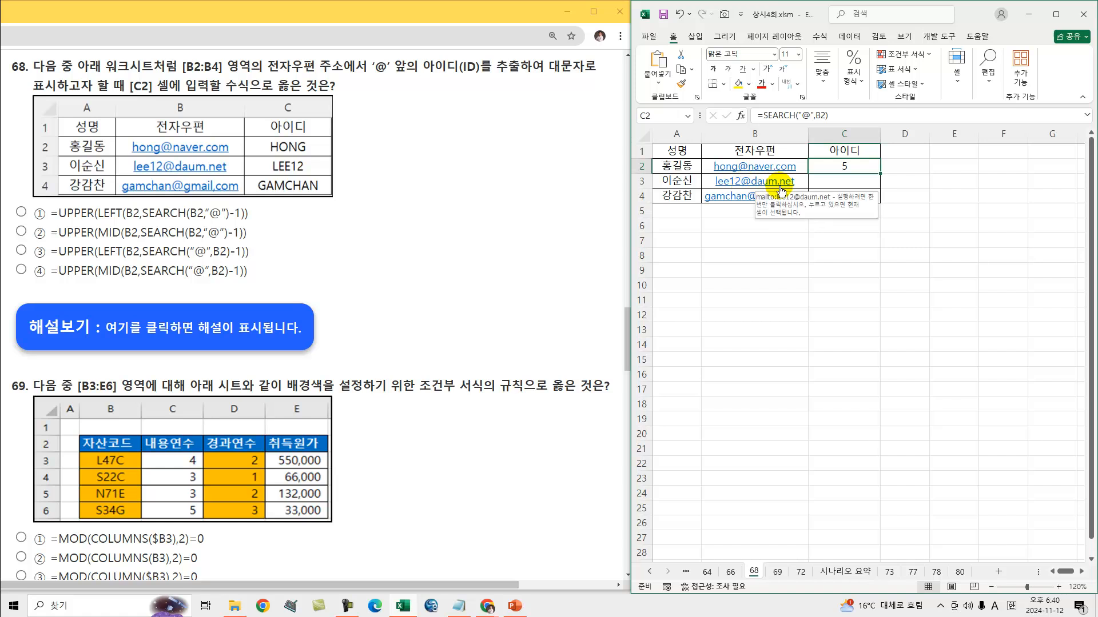
left_click_drag(880, 174, 882, 207)
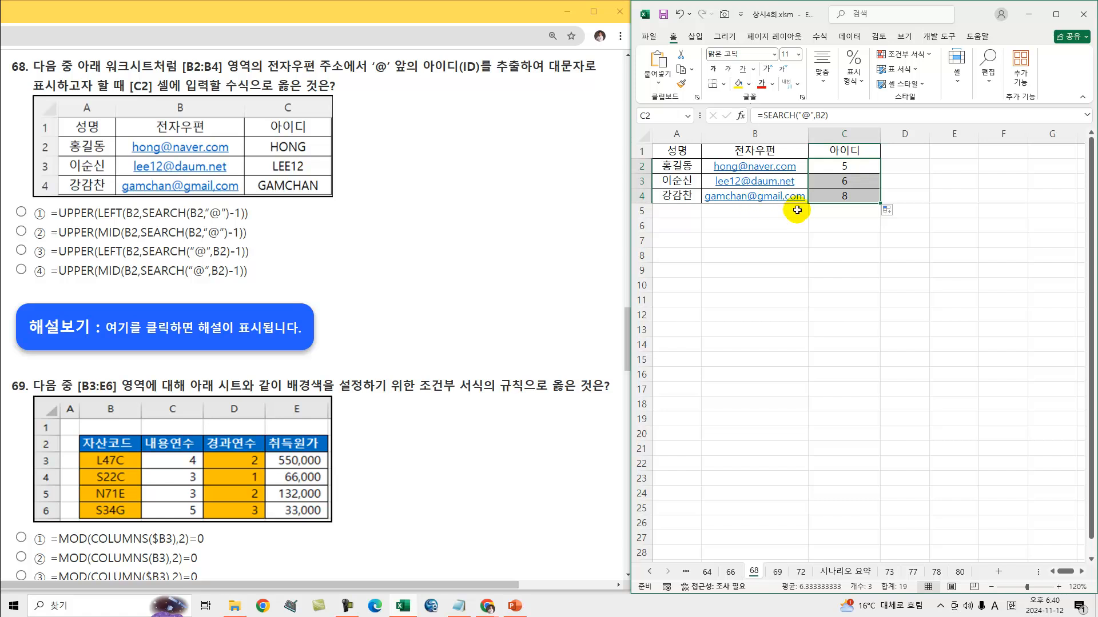
Mark the @ position and underline the first two IDs and their SEARCH results in the worksheet in ink, closing the pen mode
left_click(843, 197)
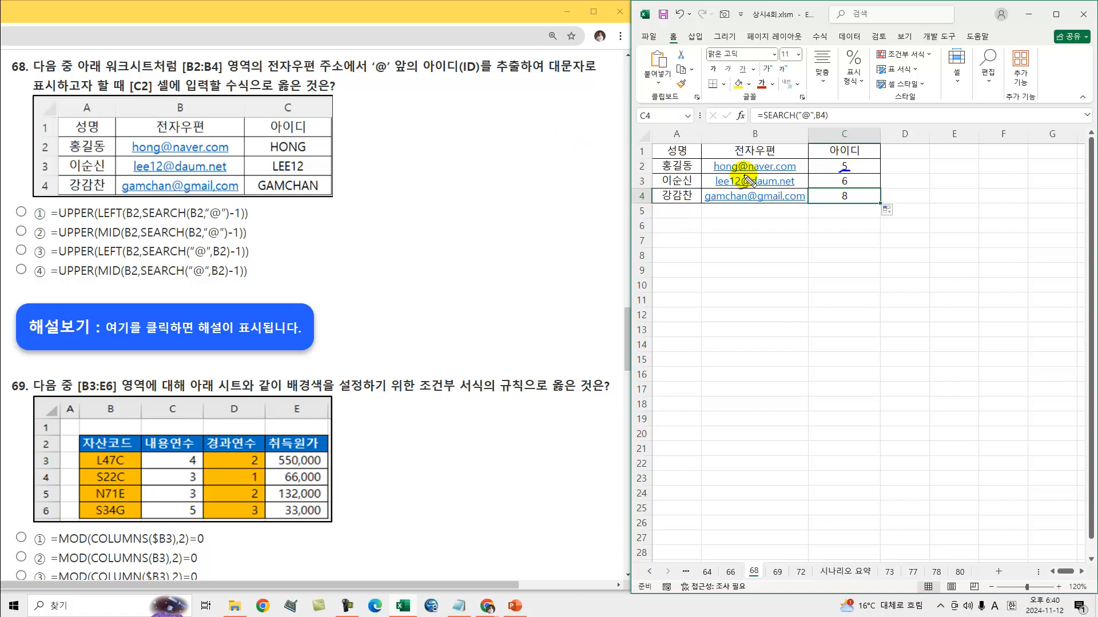
mouse_move(738, 153)
left_mouse_down()
mouse_move(734, 174)
mouse_move(710, 173)
mouse_move(715, 187)
left_mouse_up()
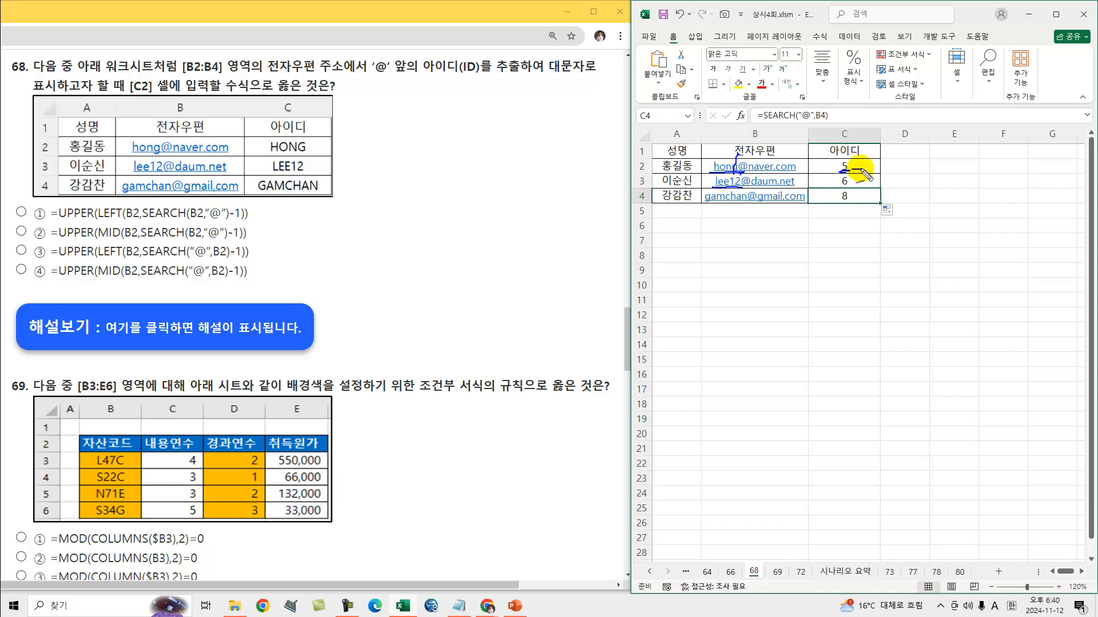
left_click_drag(866, 165, 873, 202)
key("Escape")
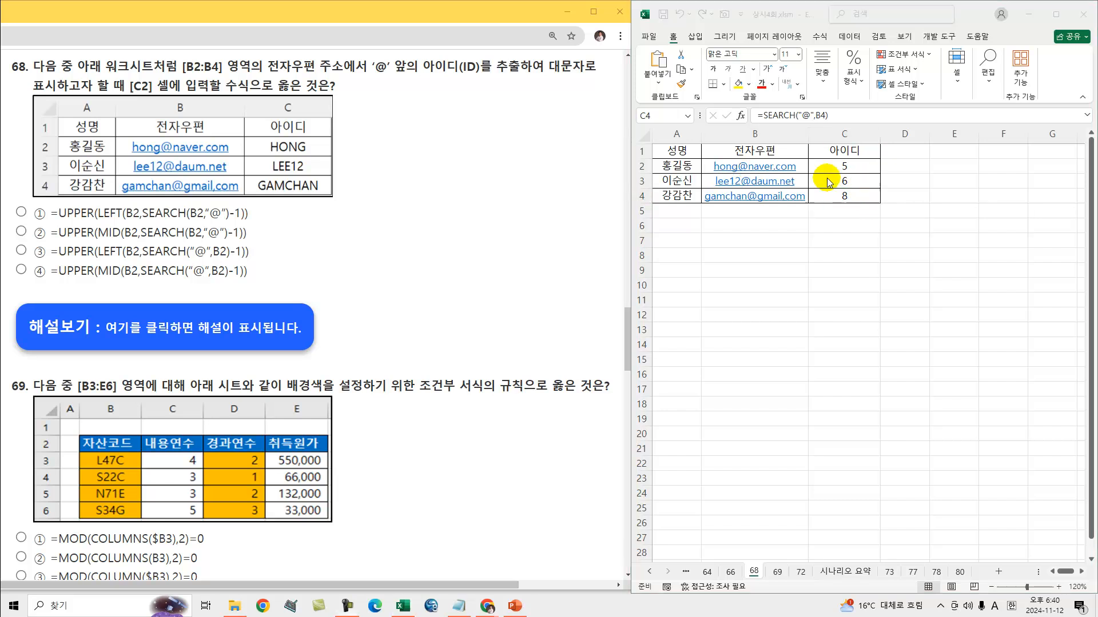
Change the C2 formula to =SEARCH("@",B2)-1
left_click(854, 113)
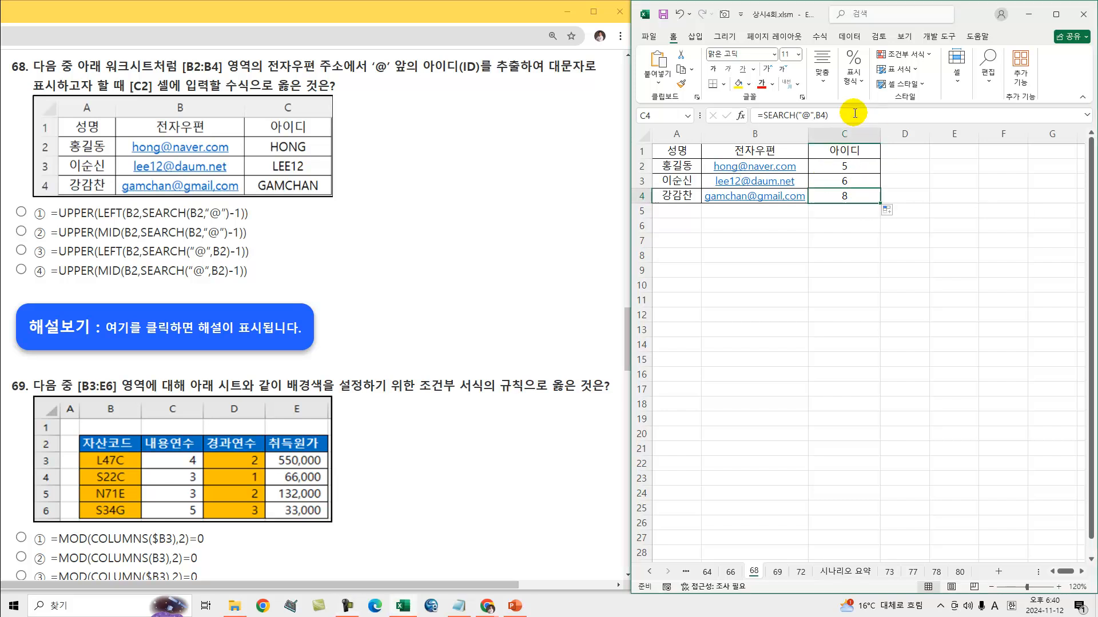
left_click(853, 168)
left_click(845, 114)
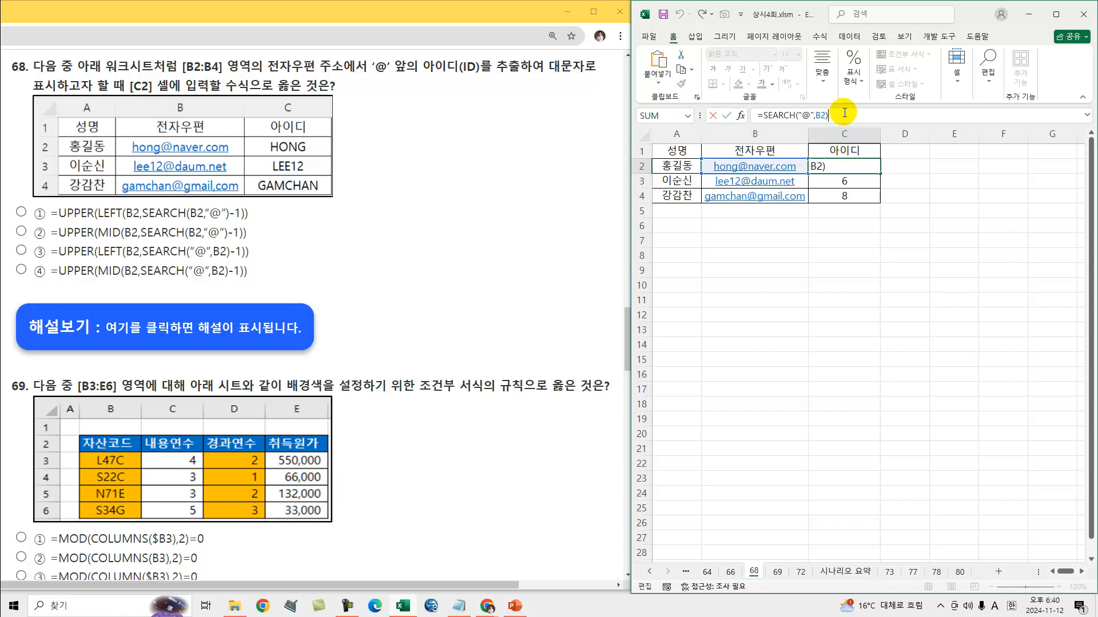
key("Return")
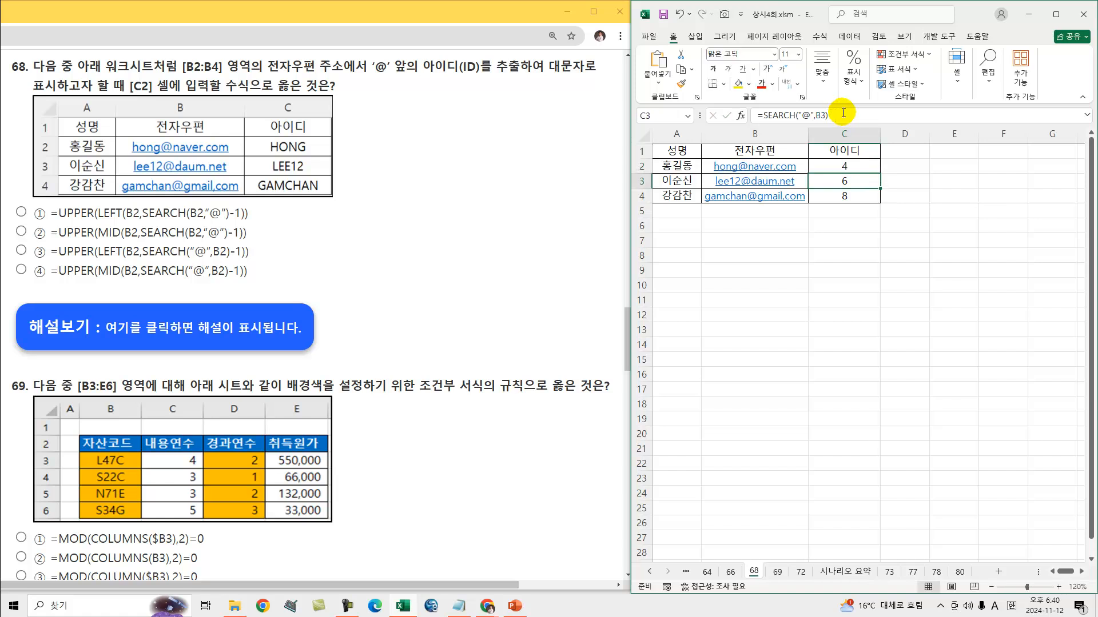
Fill the C2 formula down to C4 and underline the IDs in B3 and B4 and C3's result in ink
left_click(845, 166)
left_click_drag(879, 175, 872, 203)
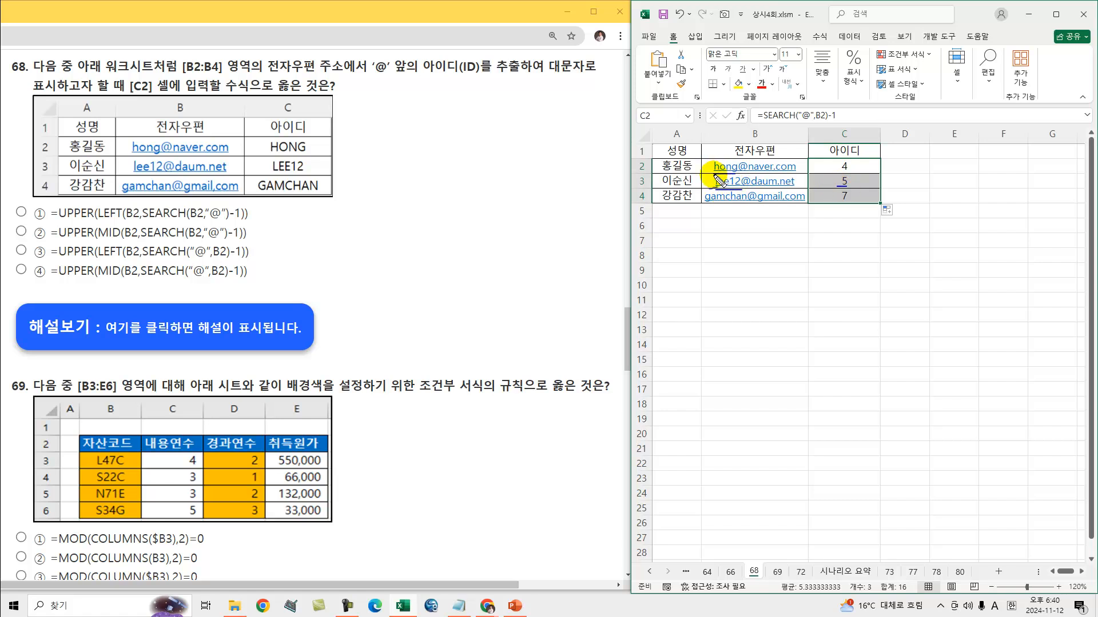
left_click_drag(705, 205, 744, 204)
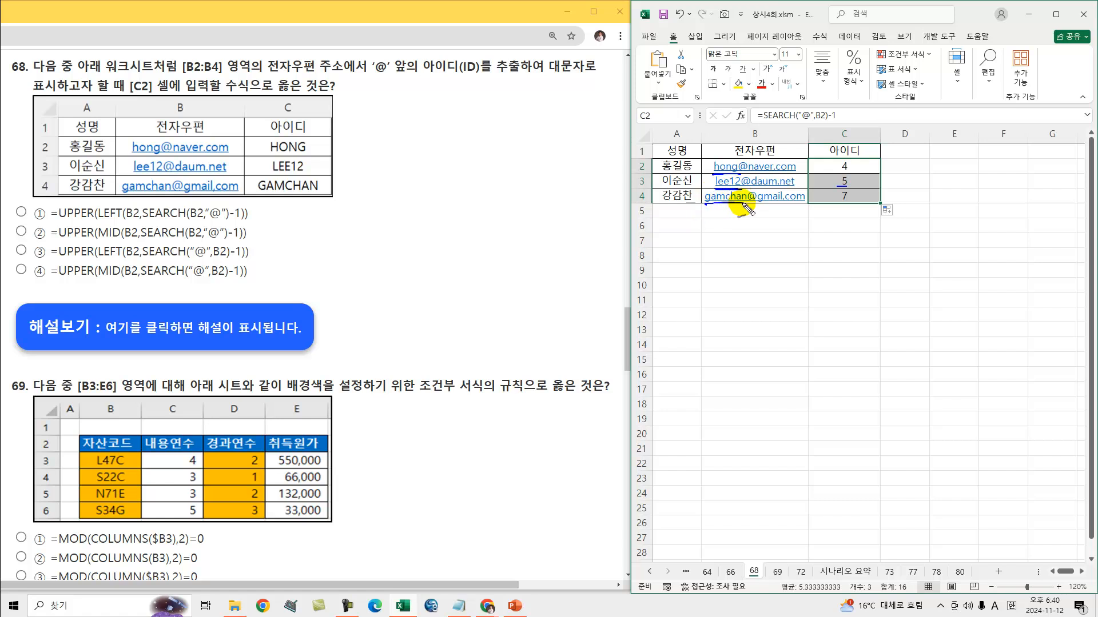
key("Escape")
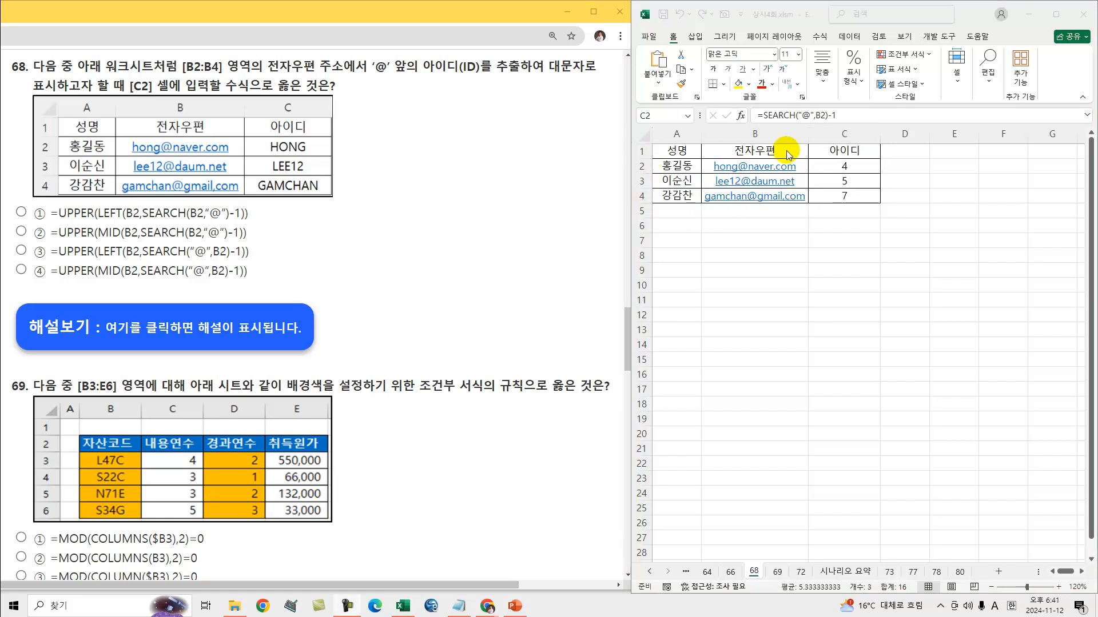
Wrap the C2 formula in LEFT so it reads =LEFT(B2,SEARCH("@",B2)-1)
left_click(846, 167)
left_click(840, 167)
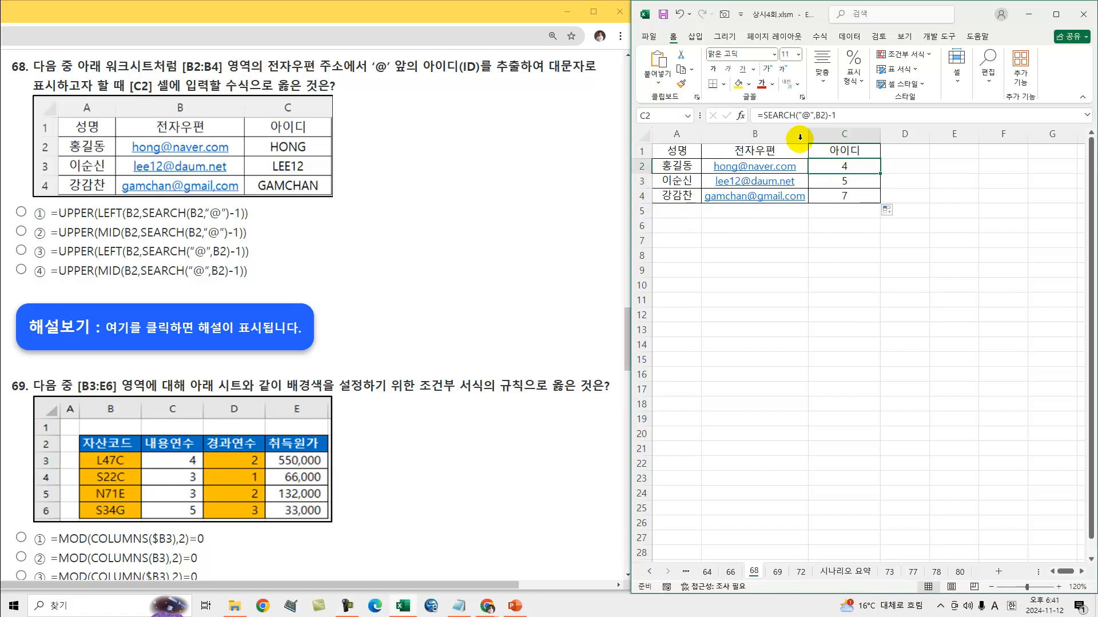
left_click(769, 115)
type("left(")
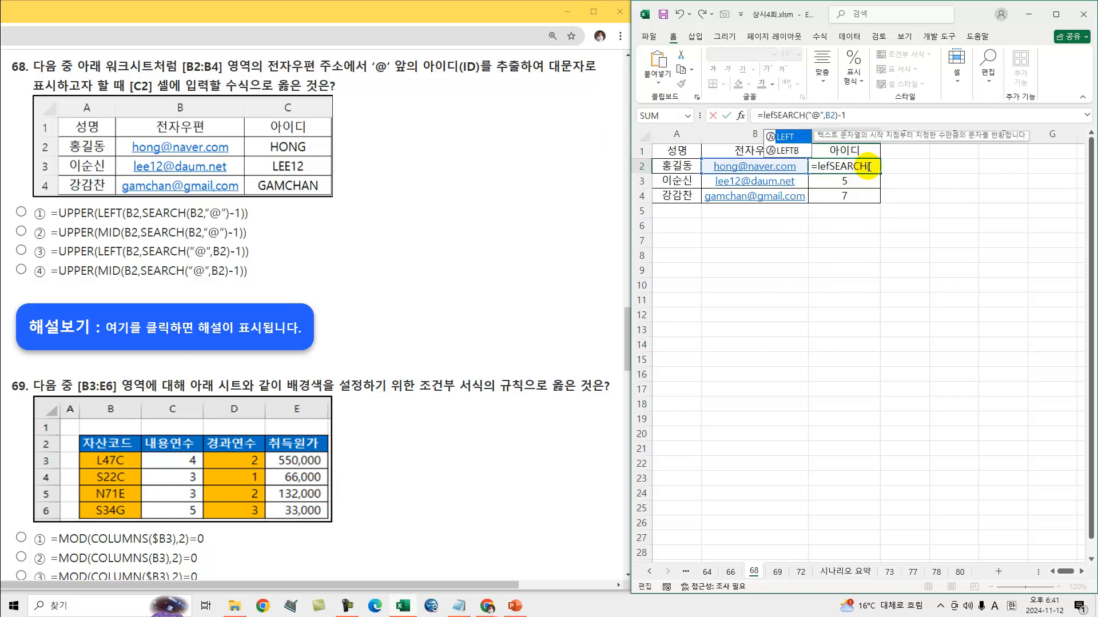
left_click(749, 167)
type(",")
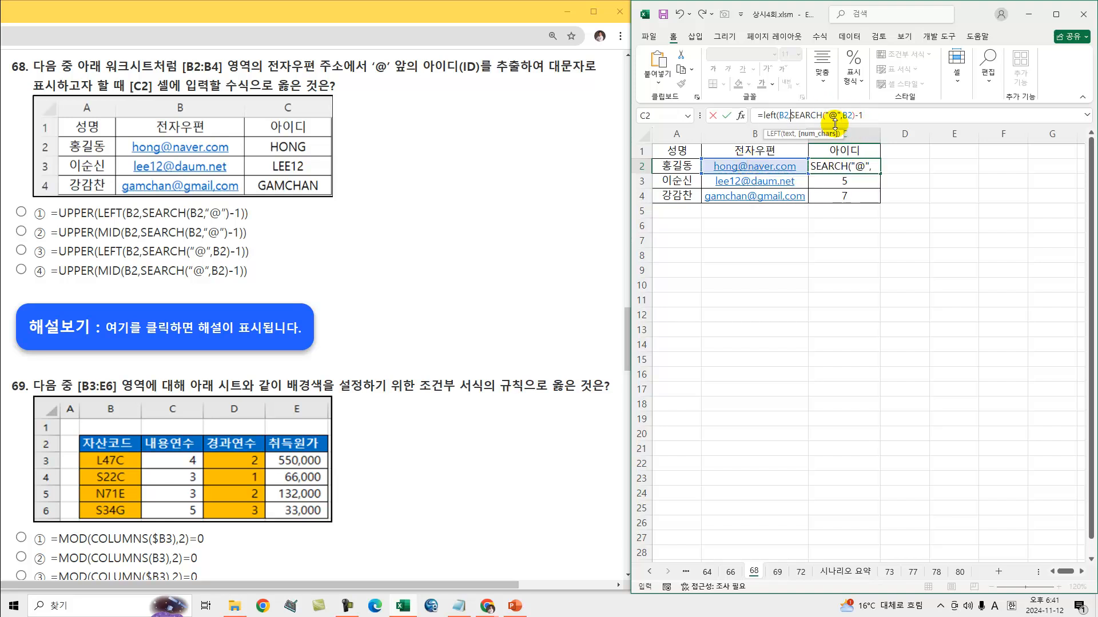
left_click(885, 113)
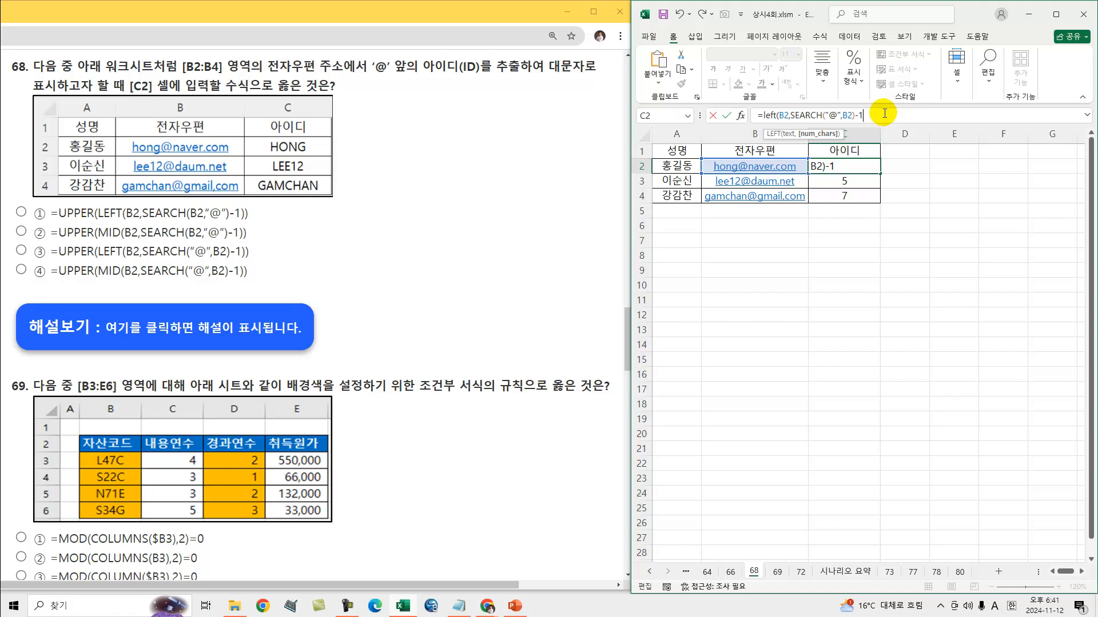
key("Return")
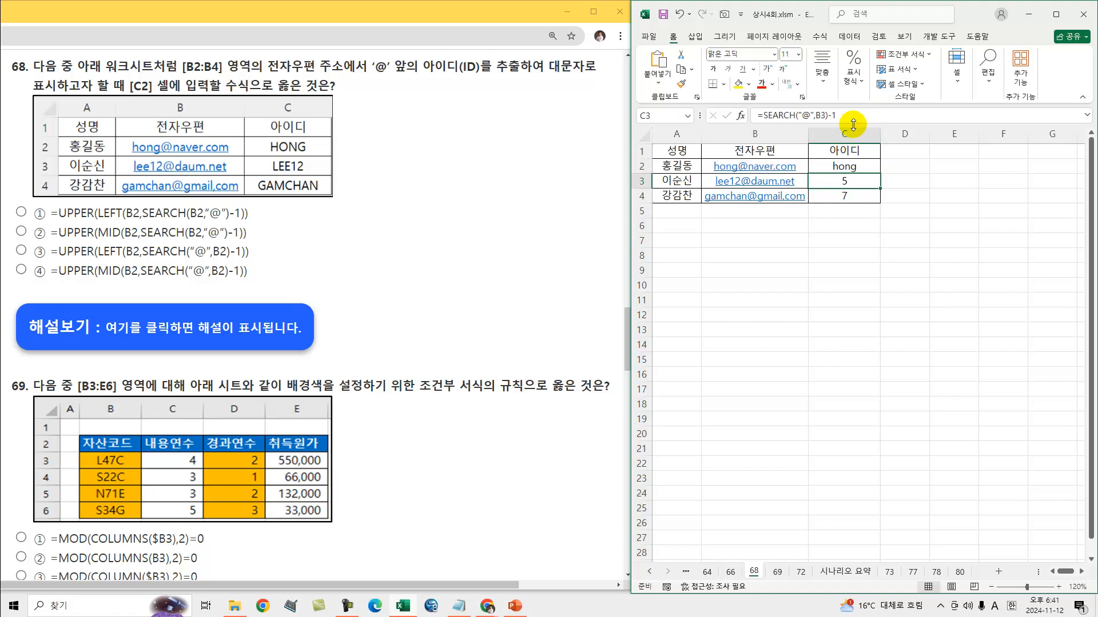
Fill the LEFT formula from C2 down to C4
left_click(844, 167)
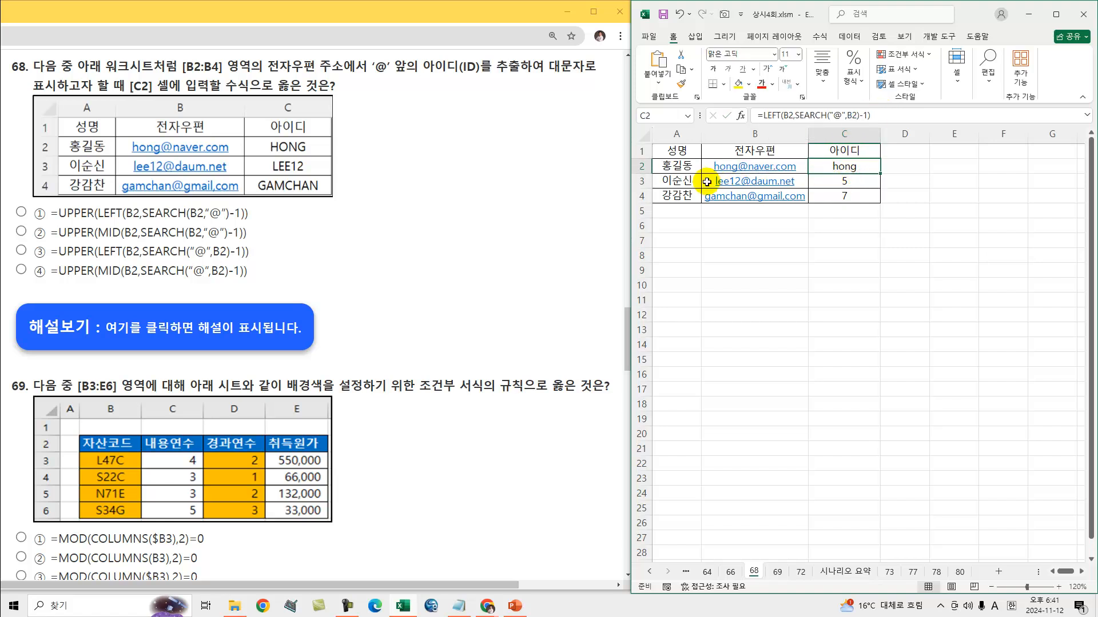
left_click_drag(879, 173, 880, 206)
left_click(879, 191)
left_click(872, 183)
left_click_drag(845, 166, 839, 201)
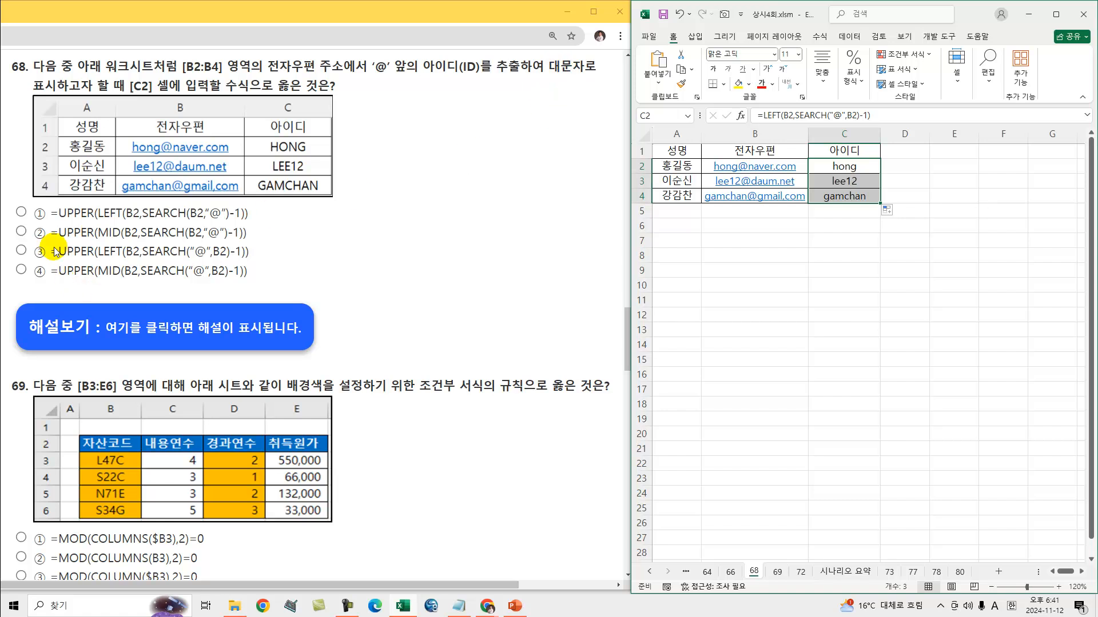
Wrap the C2 formula in UPPER so it reads =UPPER(LEFT(B2,SEARCH("@",B2)-1)) and fill it down to C4
left_click(832, 166)
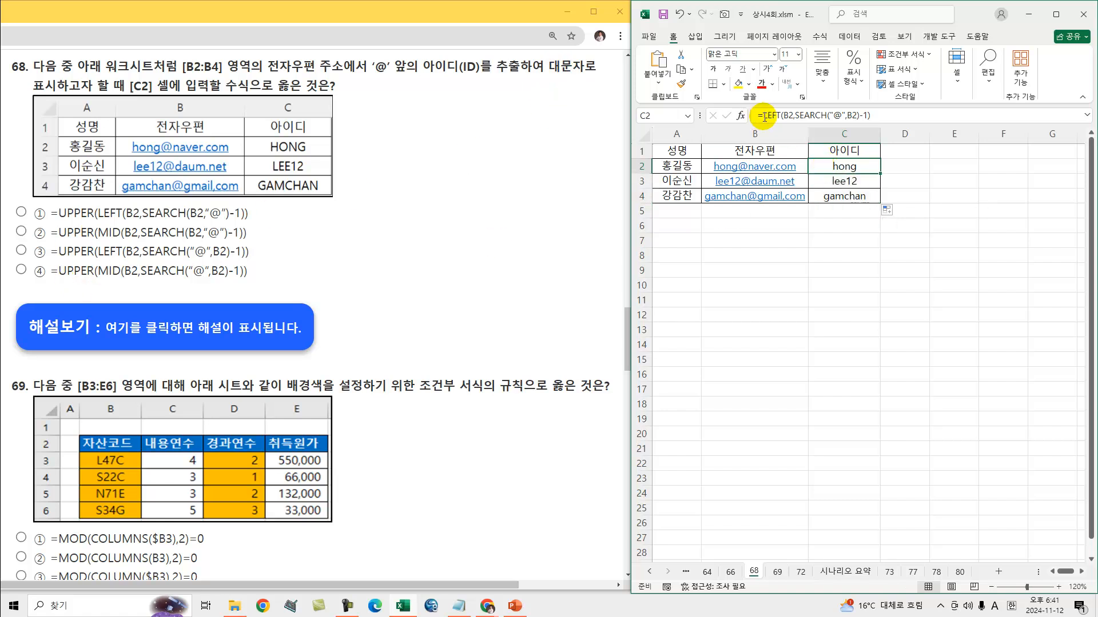
left_click(765, 117)
type("u")
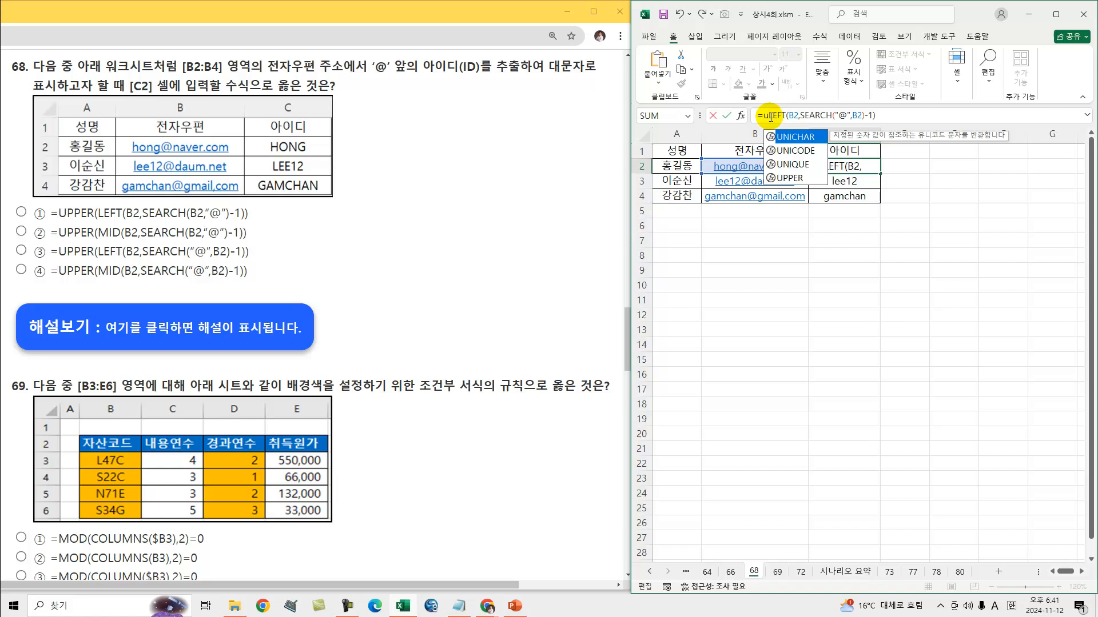
type("pper(")
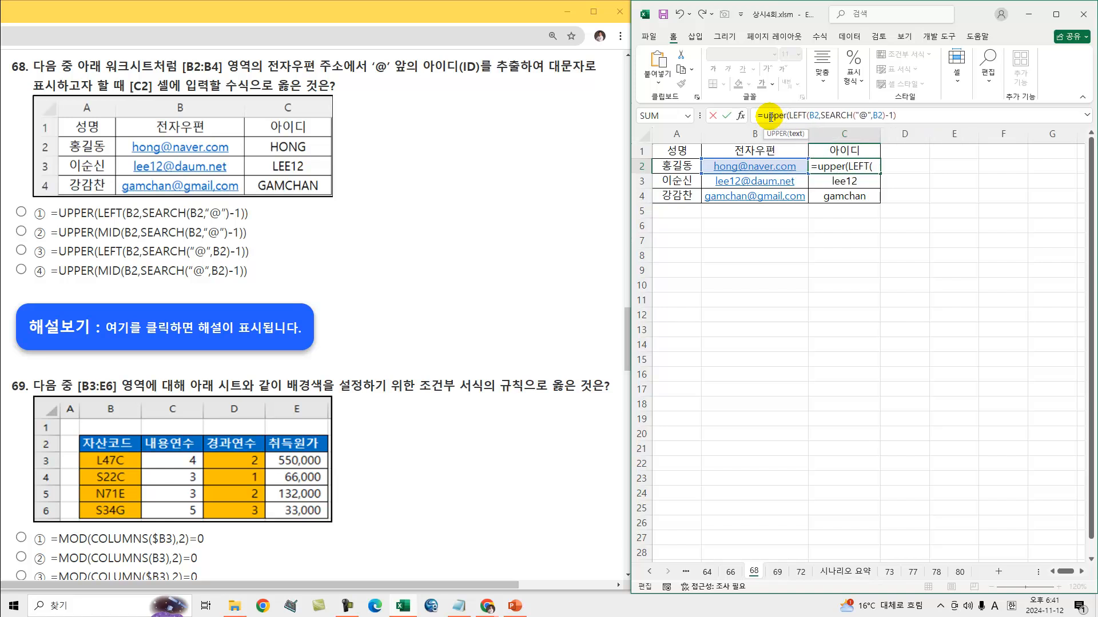
left_click(906, 115)
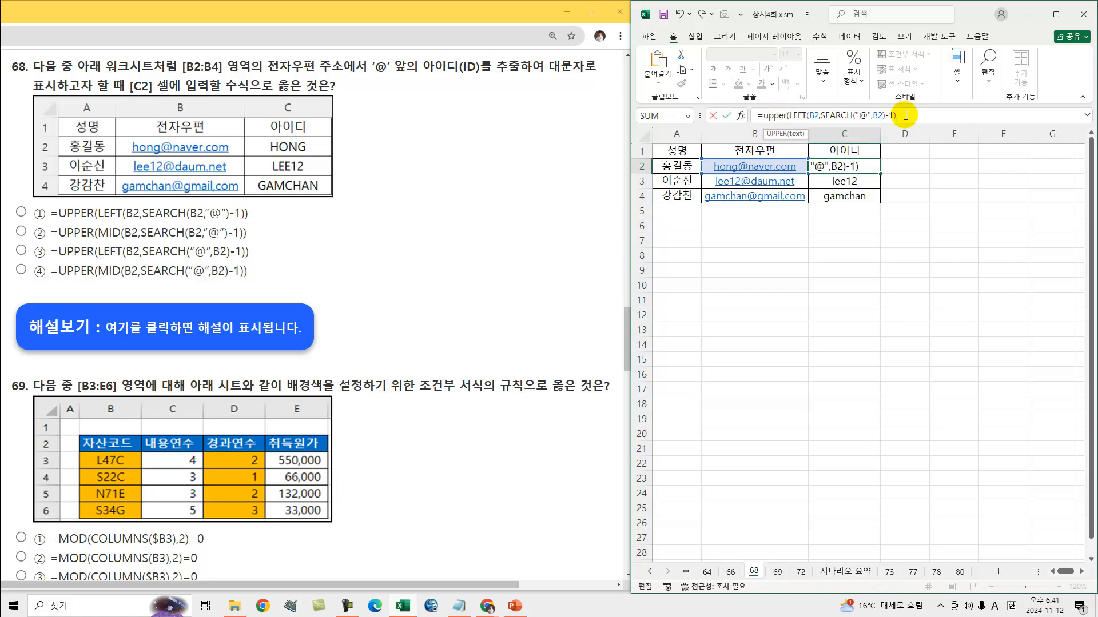
key("ctrl+Return")
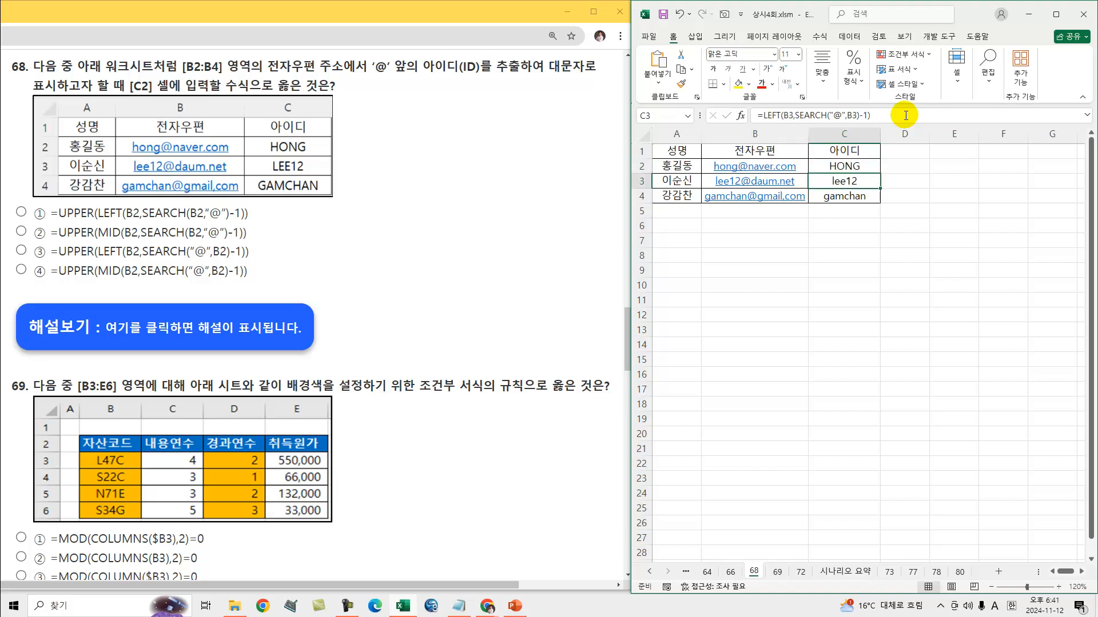
double_click(876, 169)
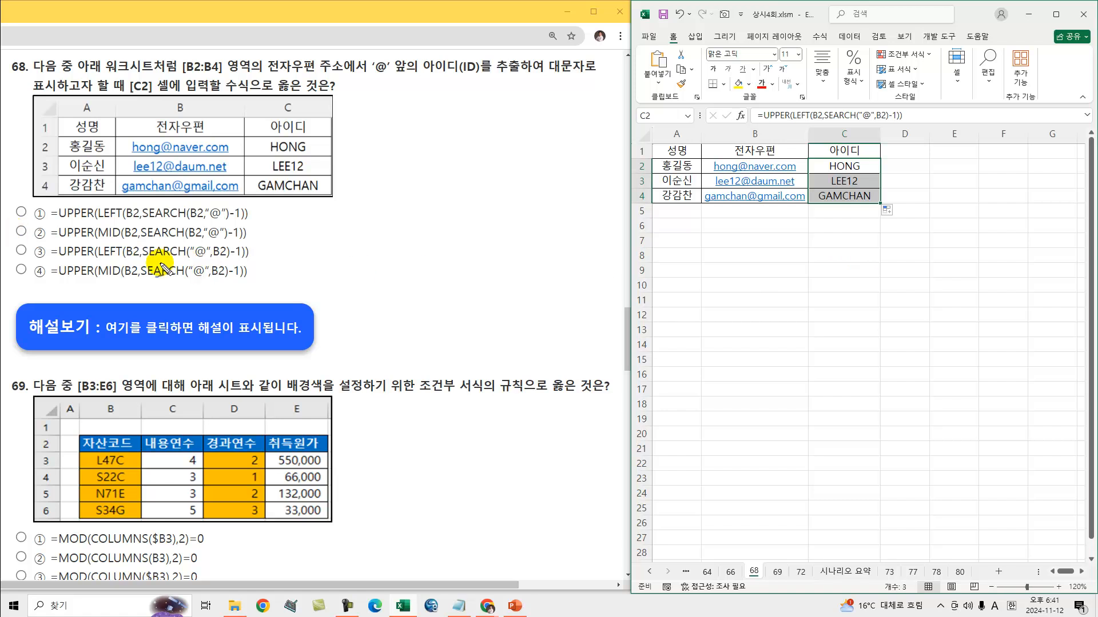
On the exam page, cross out MID in option 4 and tick option 3 of question 68 in ink, and show its explanation
left_click_drag(147, 259, 203, 258)
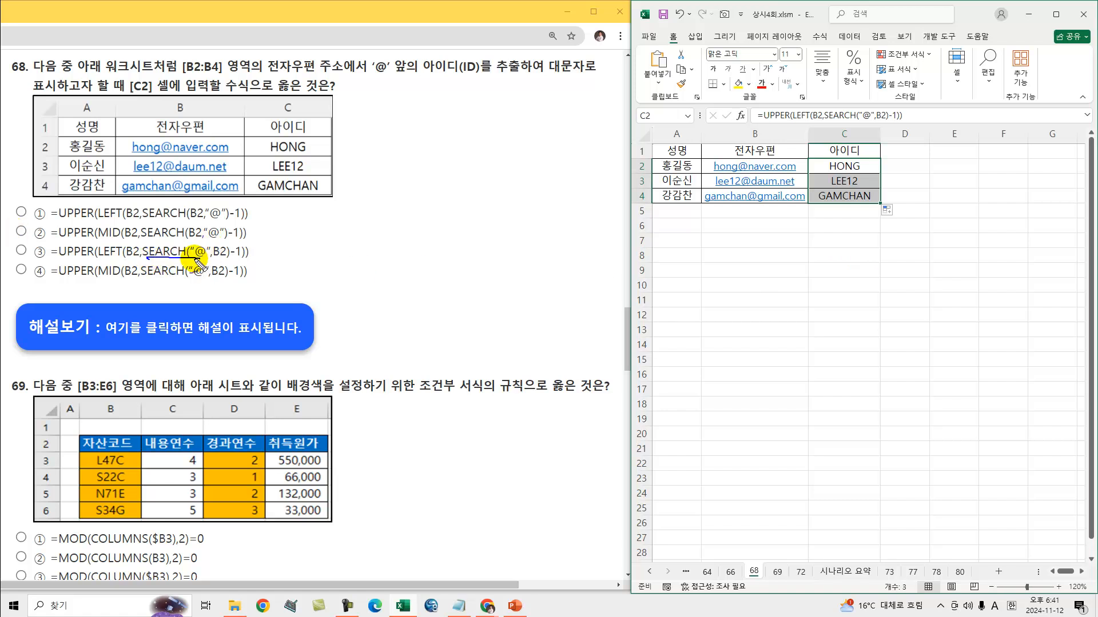
left_click_drag(143, 277, 205, 279)
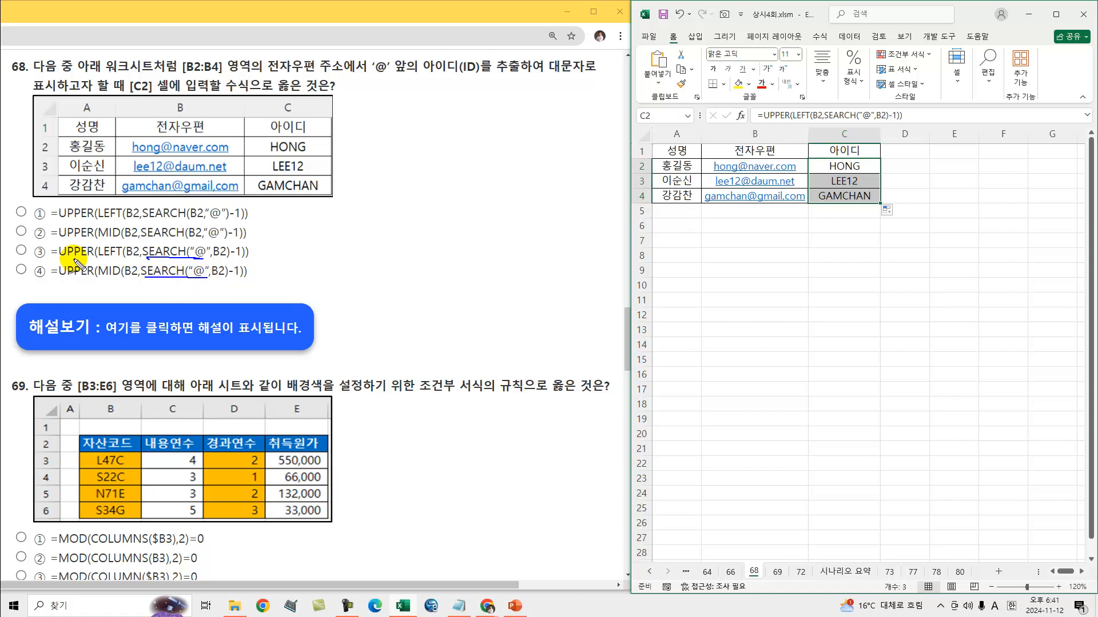
mouse_move(117, 271)
left_mouse_down()
mouse_move(104, 280)
mouse_move(119, 281)
mouse_move(112, 263)
mouse_move(197, 263)
left_mouse_up()
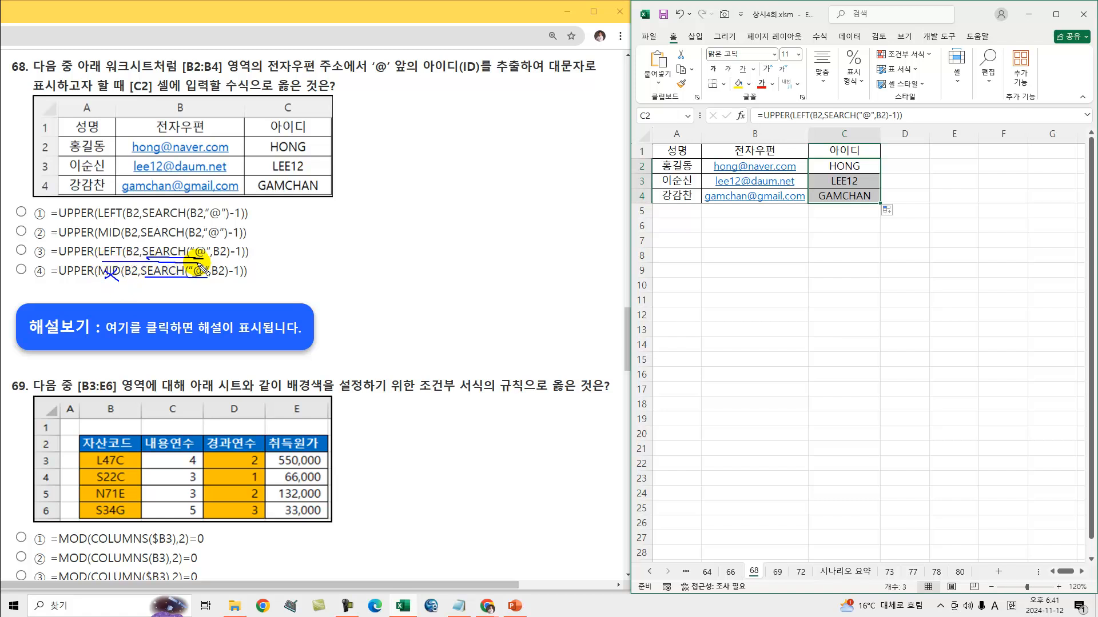
left_click_drag(13, 248, 31, 246)
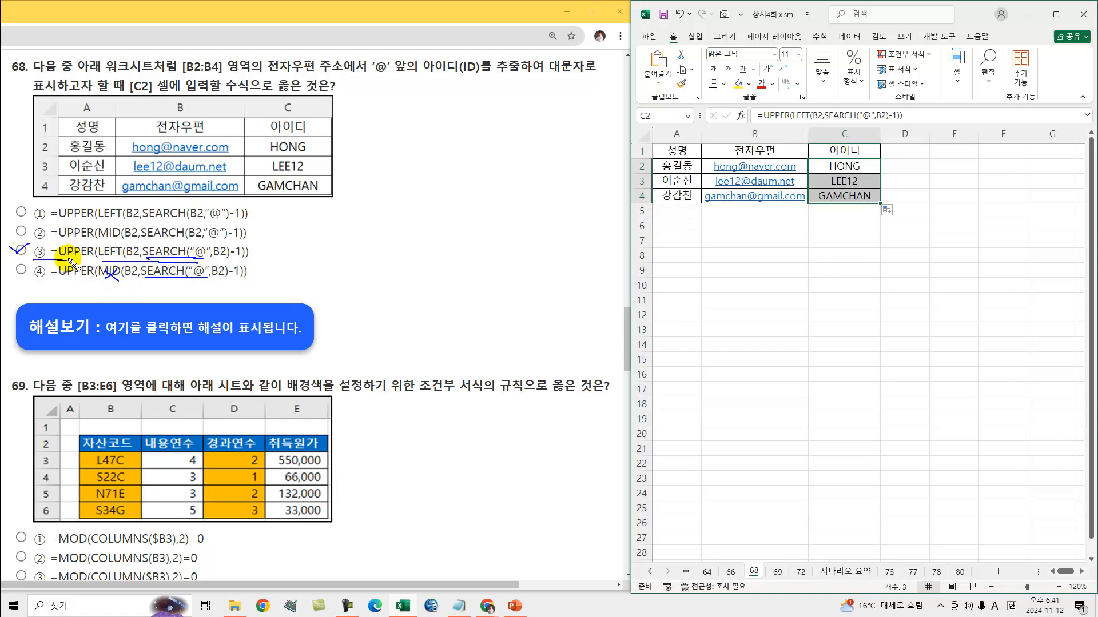
key("Escape")
left_click(179, 327)
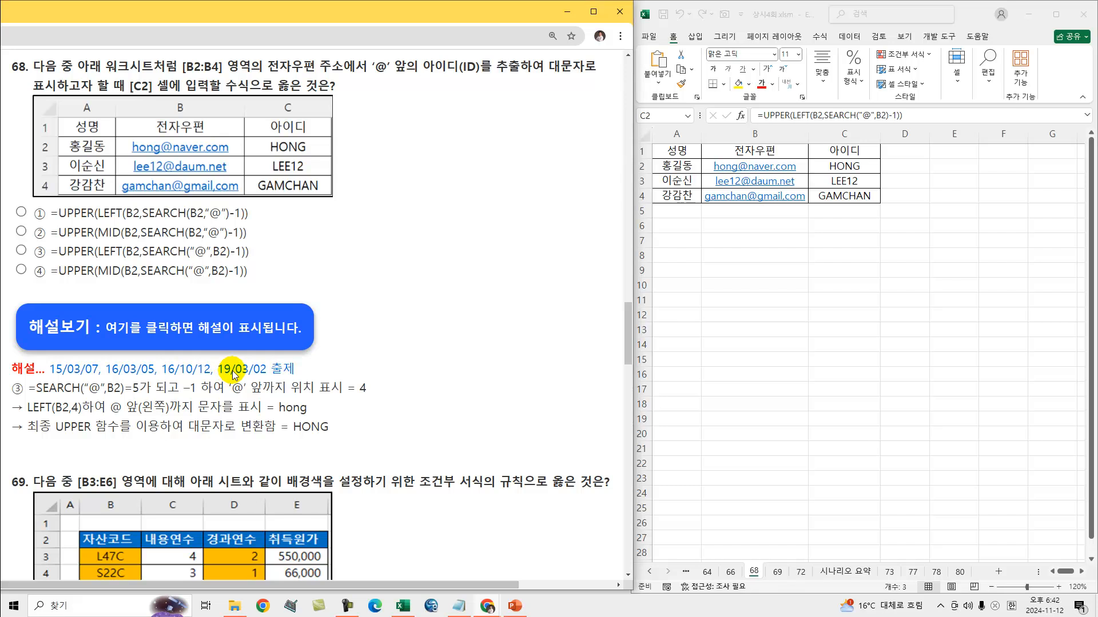
In question 69, underline [B3:E6] and the conditional-format rule wording in ink, bracket the table range and circle its shaded columns B and D
scroll(242, 368, "down", 7)
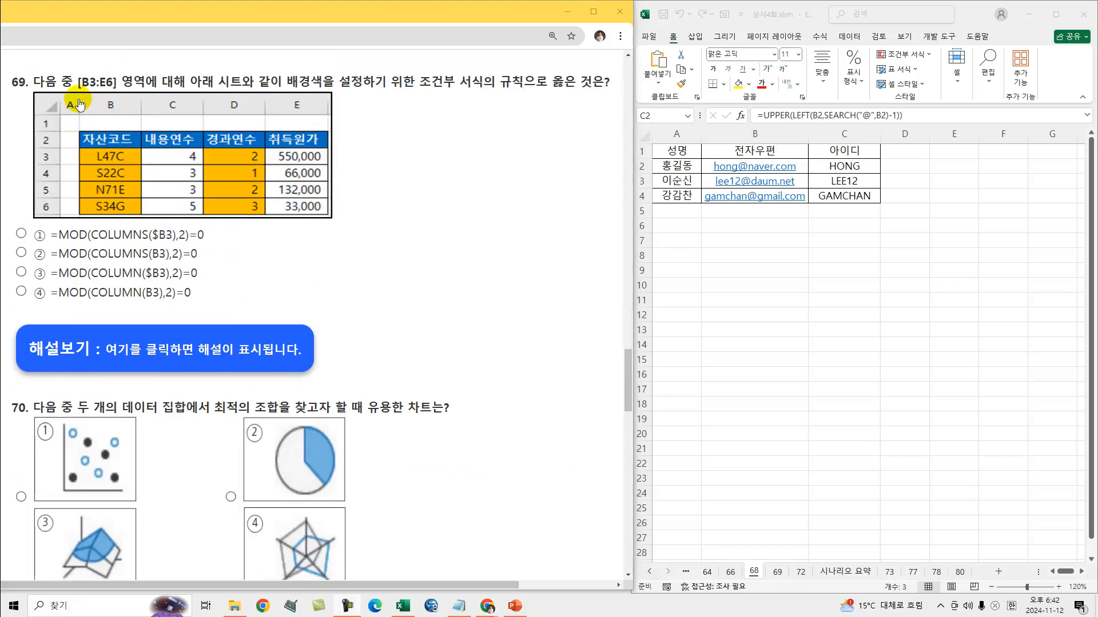
left_click_drag(76, 89, 119, 89)
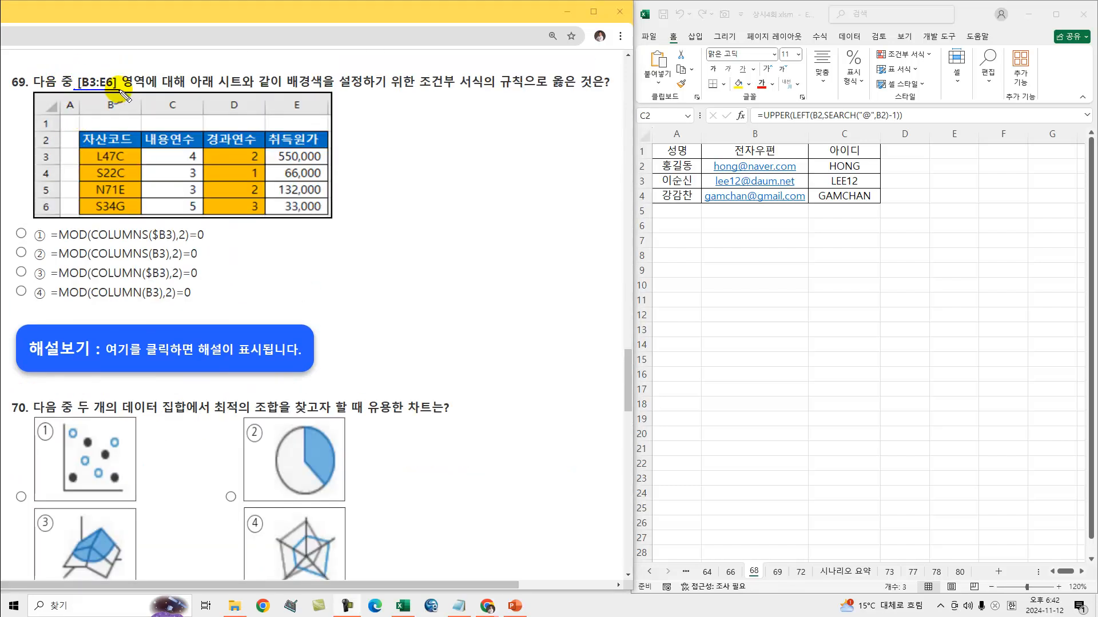
left_click_drag(76, 147, 77, 164)
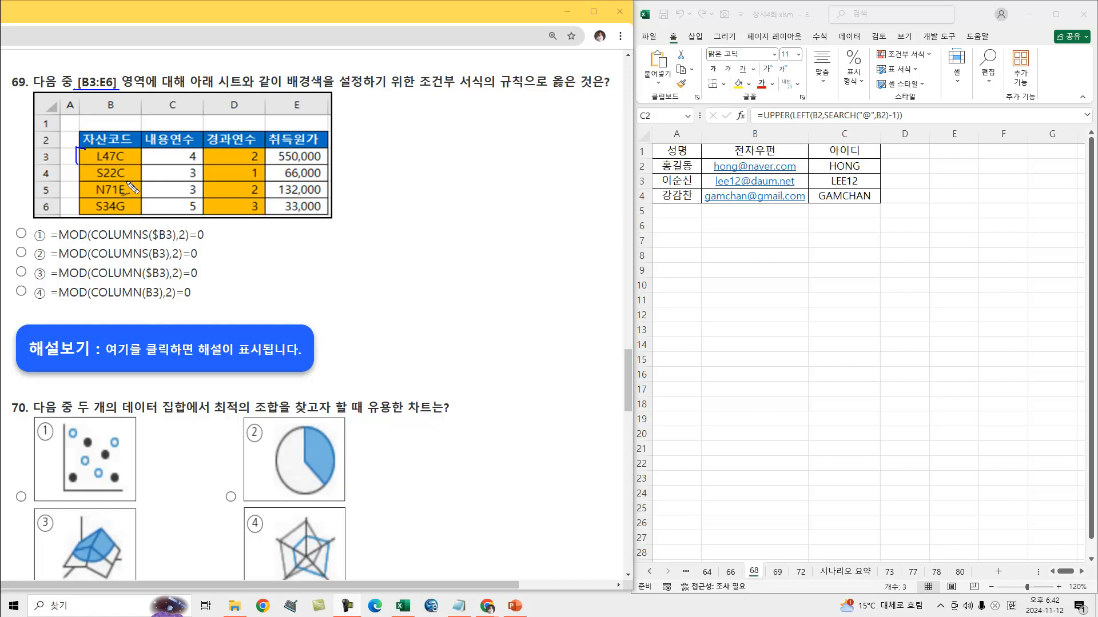
left_click_drag(329, 206, 298, 215)
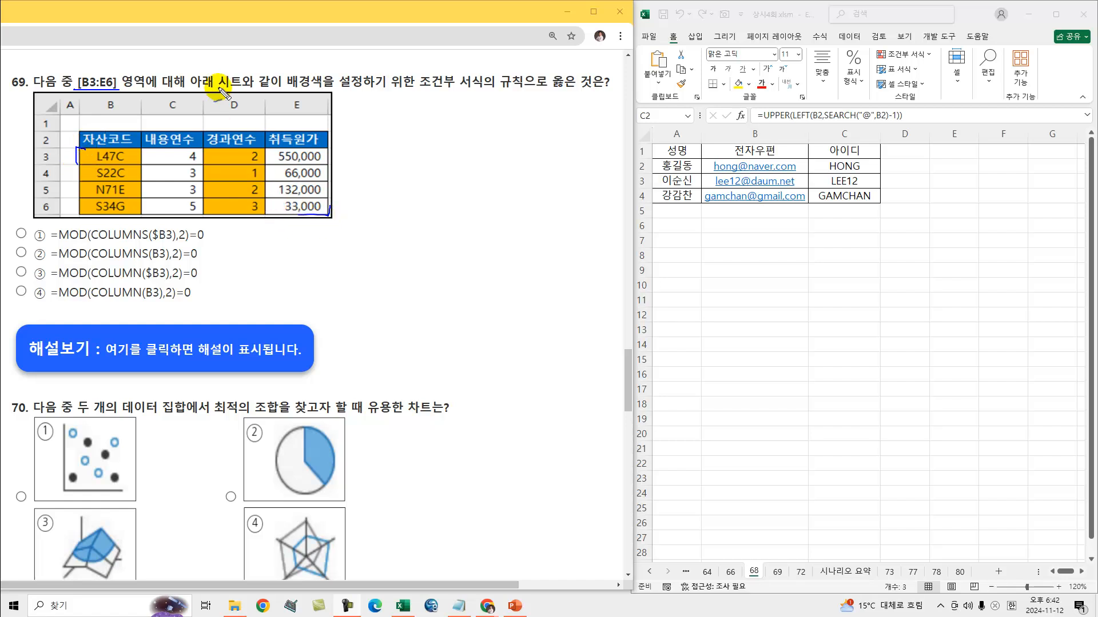
left_click_drag(203, 87, 322, 86)
mouse_move(130, 199)
left_mouse_down()
mouse_move(138, 190)
mouse_move(116, 160)
left_mouse_up()
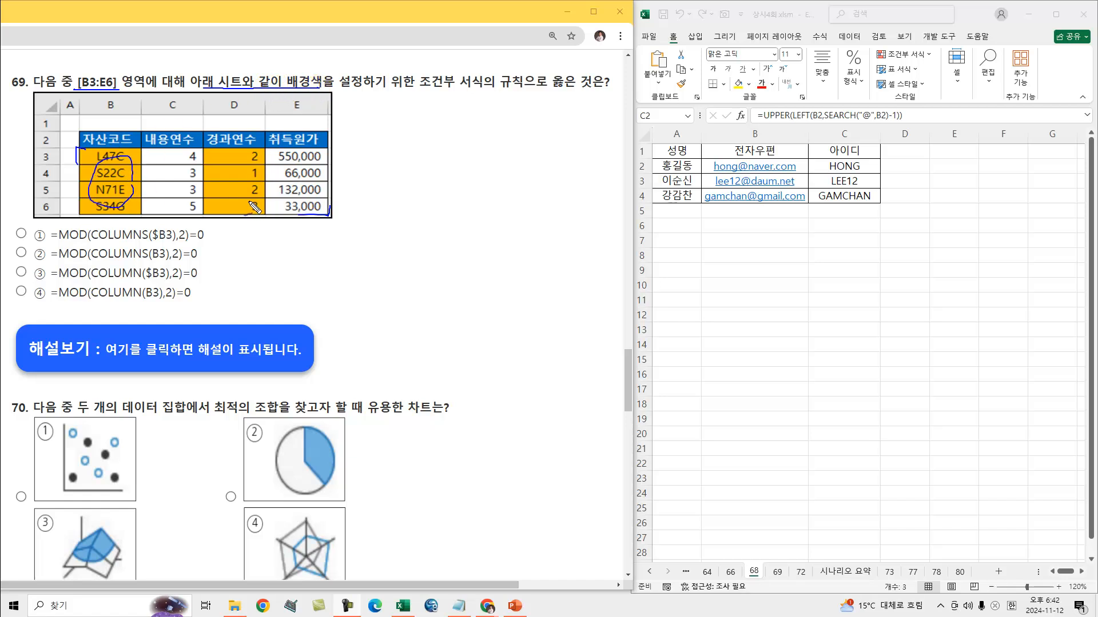
left_click_drag(237, 173, 262, 204)
left_click_drag(421, 89, 525, 98)
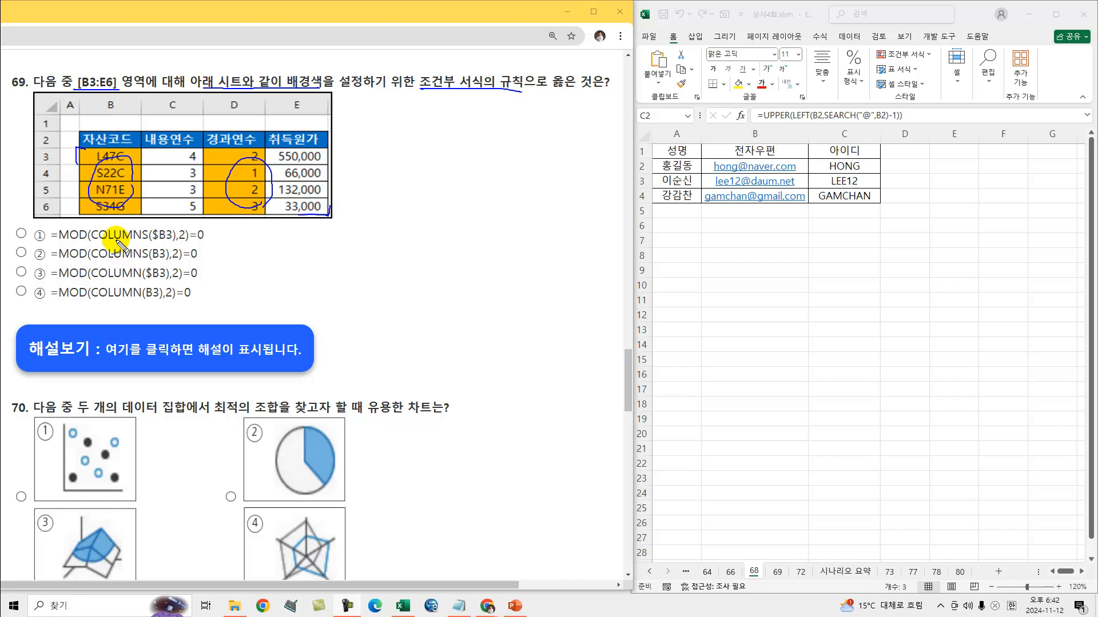
Write "Row" and "Column" in ink beside question 69's answer options
left_click_drag(283, 240, 280, 262)
left_click_drag(278, 241, 291, 260)
left_click_drag(294, 252, 294, 253)
left_click_drag(306, 245, 328, 242)
mouse_move(288, 284)
left_mouse_down()
mouse_move(269, 287)
mouse_move(360, 291)
left_mouse_up()
Underline the endings of COLUMNS and COLUMN in question 69's four options and all of COLUMNS in option 1, and clear the ink
left_click_drag(139, 245, 149, 260)
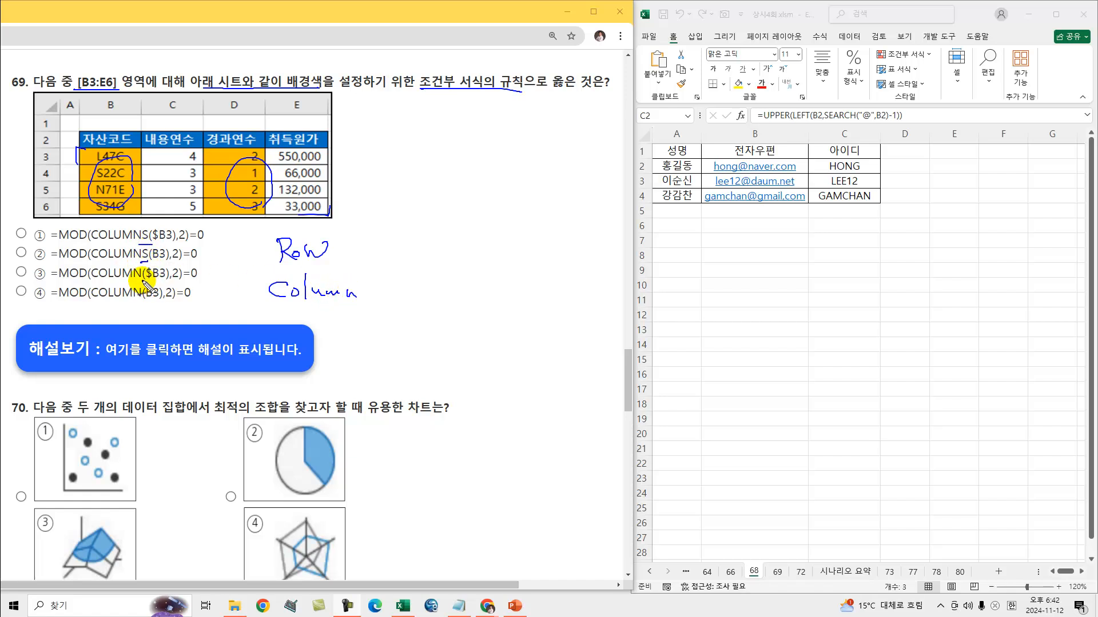
left_click_drag(139, 299, 150, 300)
left_click_drag(101, 247, 147, 246)
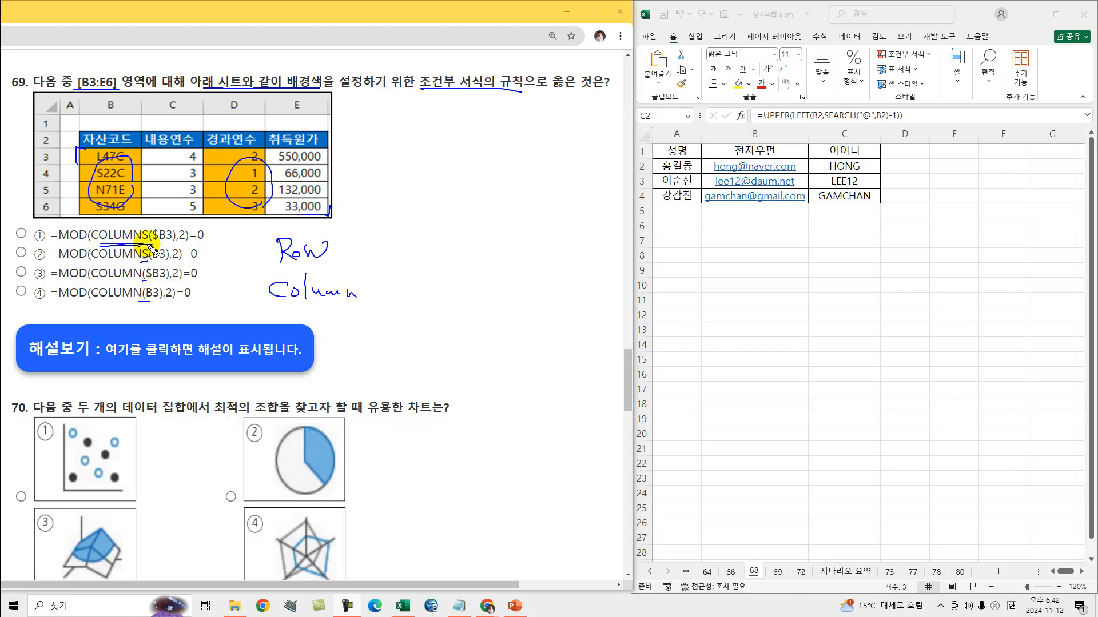
key("Escape")
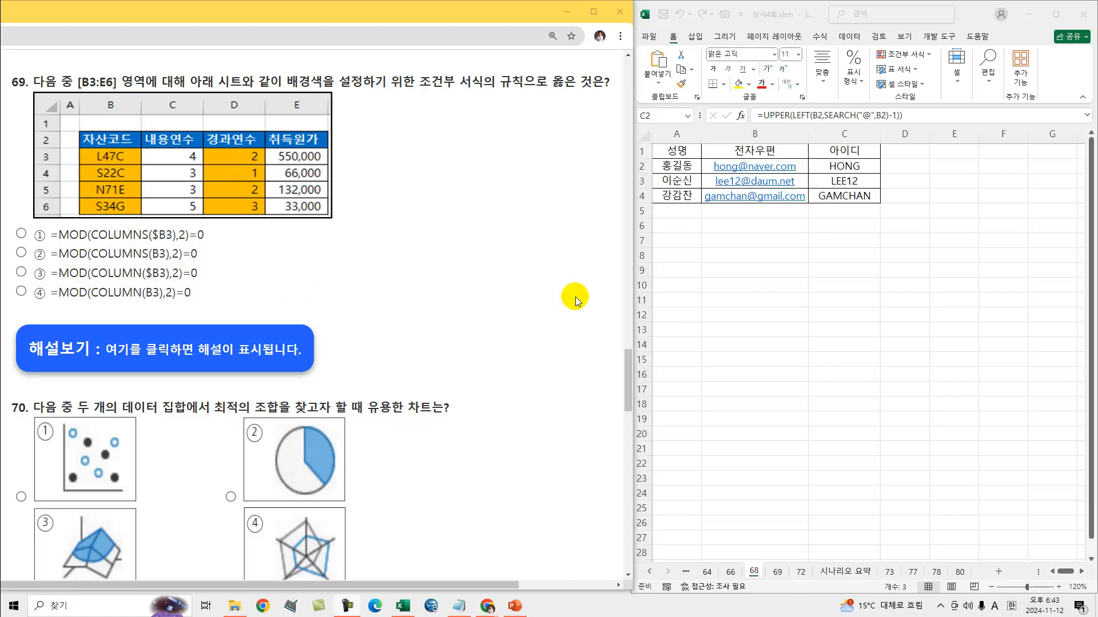
In the Excel sheet, point out the columns of range A2:C4 by selecting cells from A3 to C3
mouse_move(675, 167)
left_mouse_down()
mouse_move(681, 196)
mouse_move(838, 193)
left_mouse_up()
left_click(689, 181)
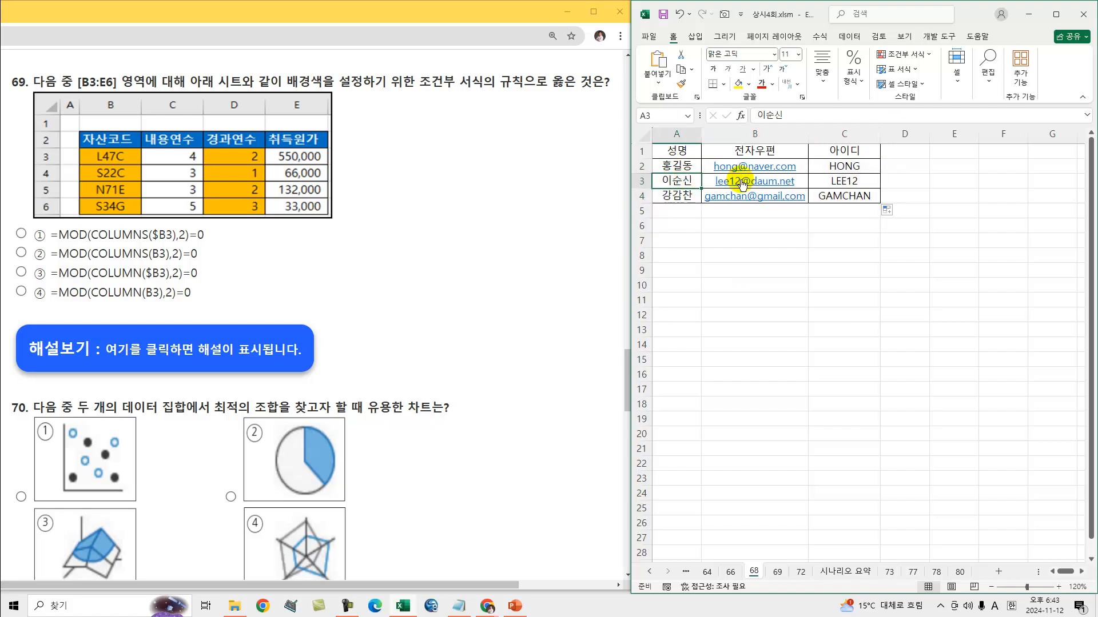
left_click(842, 183)
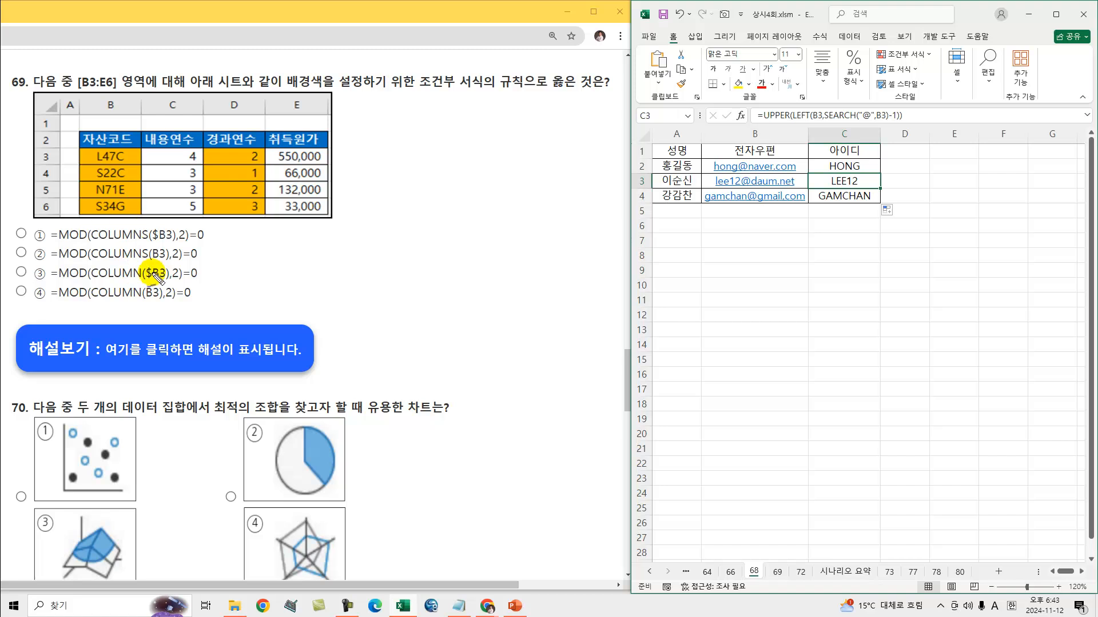
Tick options 3 and 4 of question 69 in ink and underline COLUMN's ending in both, plus MOD, 2 and 0 in option 3
mouse_move(134, 279)
left_mouse_down()
mouse_move(147, 279)
mouse_move(148, 304)
left_mouse_up()
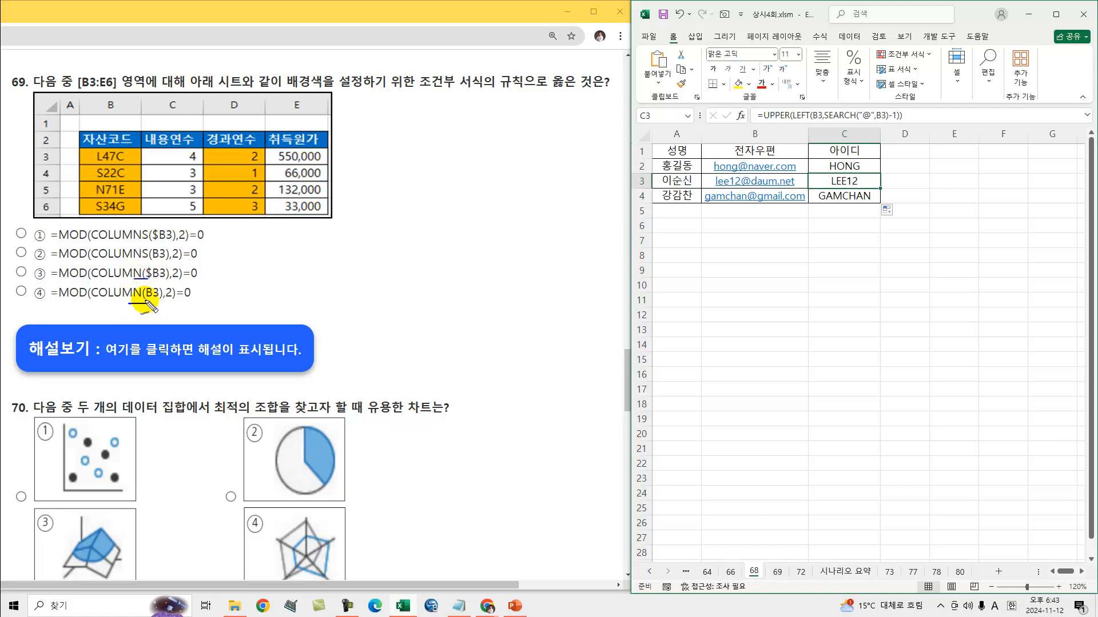
left_click_drag(10, 290, 25, 285)
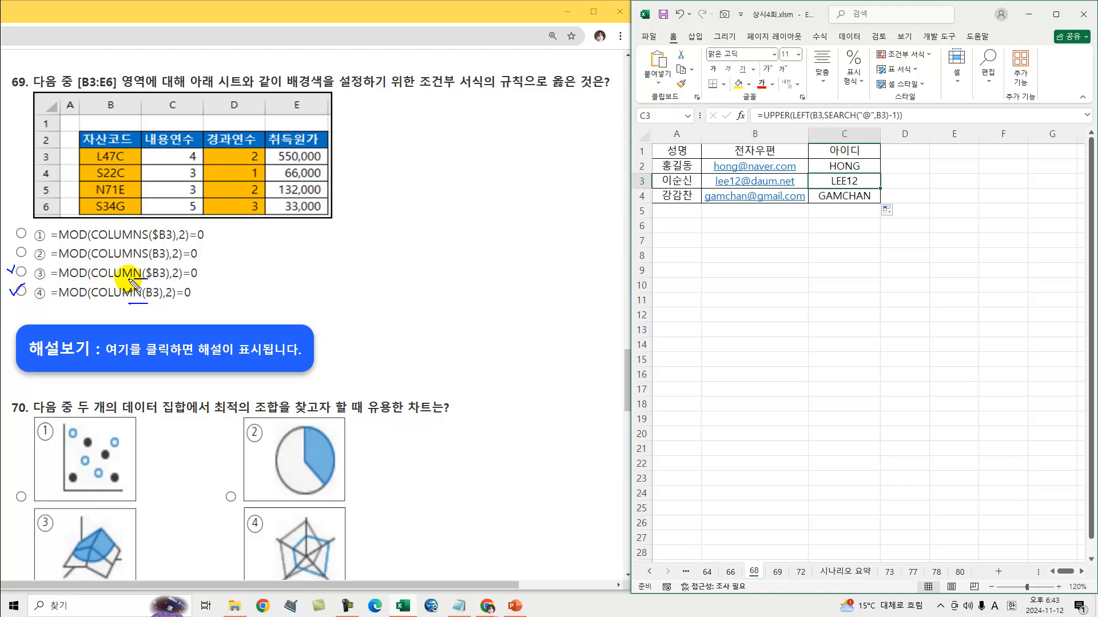
left_click_drag(60, 282, 91, 281)
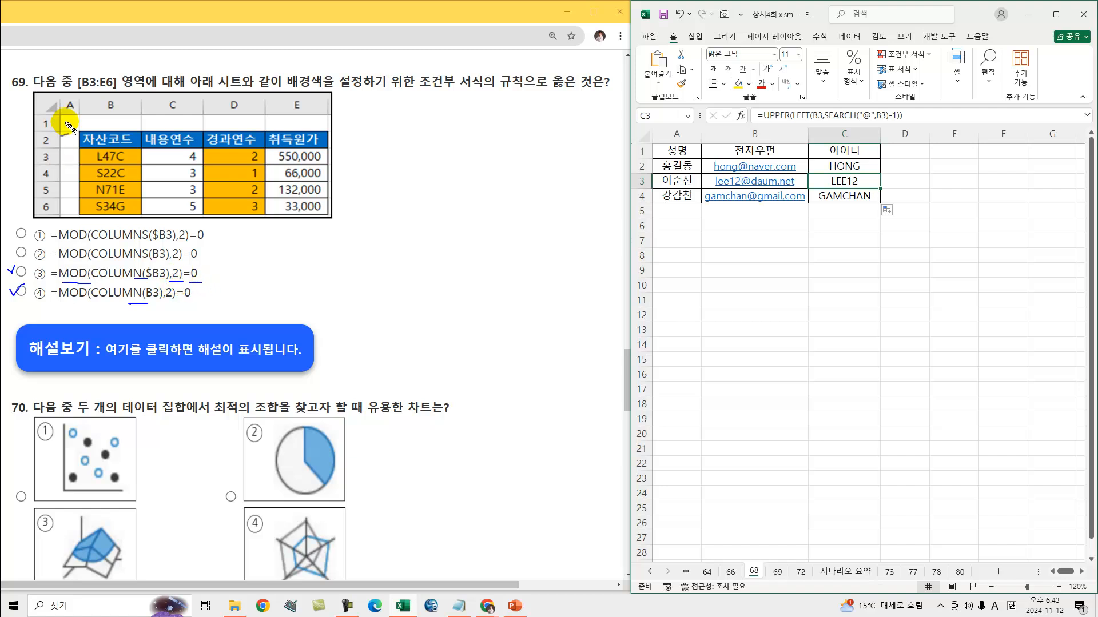
Number columns A to D of question 69's table 1 to 4 in ink and circle the 2 and 4
mouse_move(59, 119)
left_mouse_down()
mouse_move(67, 133)
mouse_move(111, 123)
left_mouse_up()
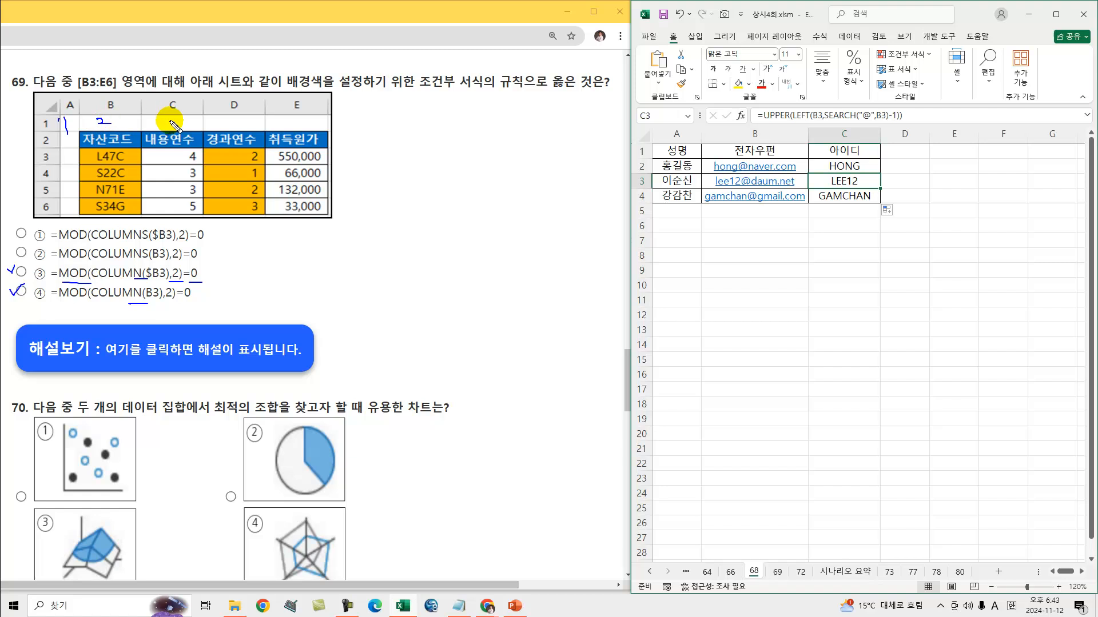
mouse_move(226, 118)
left_mouse_down()
mouse_move(244, 122)
mouse_move(233, 131)
left_mouse_up()
left_click_drag(112, 116, 113, 121)
left_click_drag(239, 116, 233, 129)
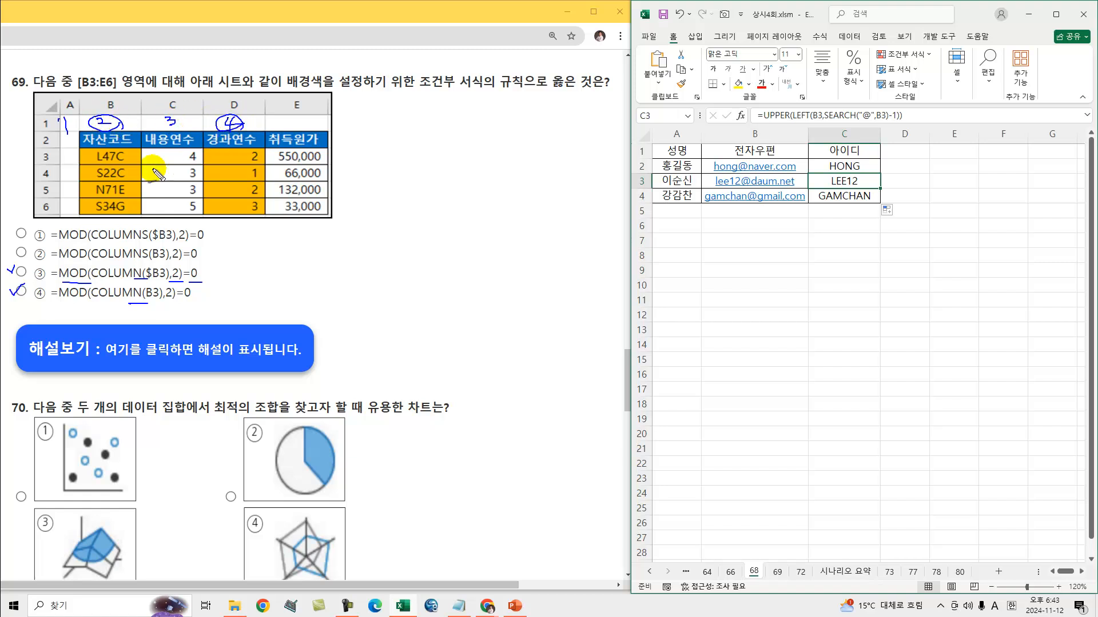
Underline $B3 in option 3 and B3 in option 4 of question 69, and circle the $B reference
left_click_drag(134, 278, 147, 277)
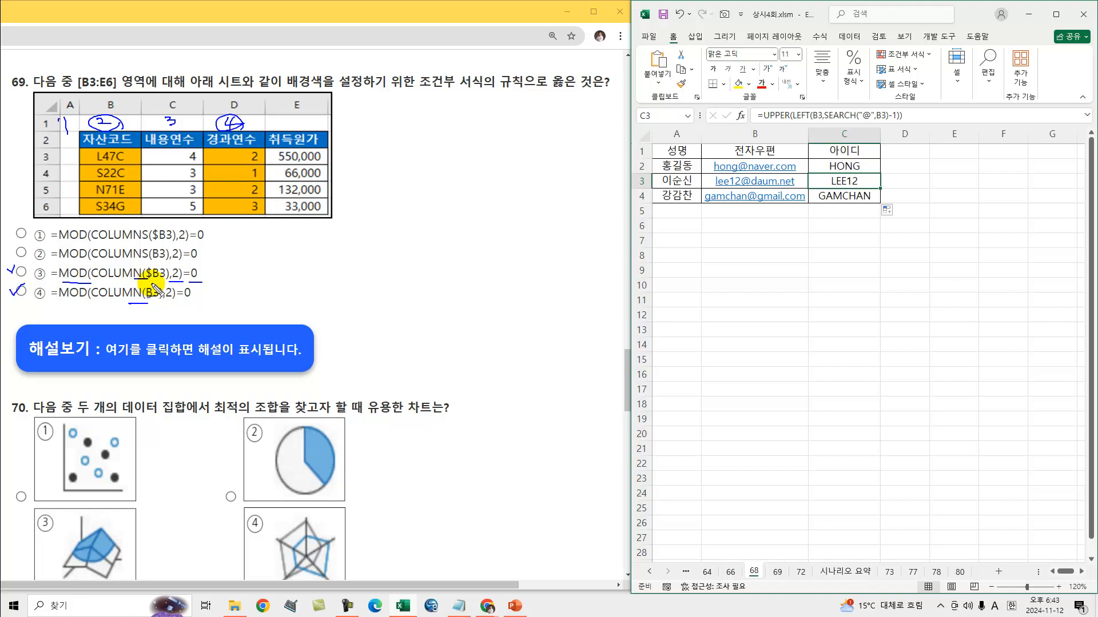
left_click_drag(146, 280, 163, 281)
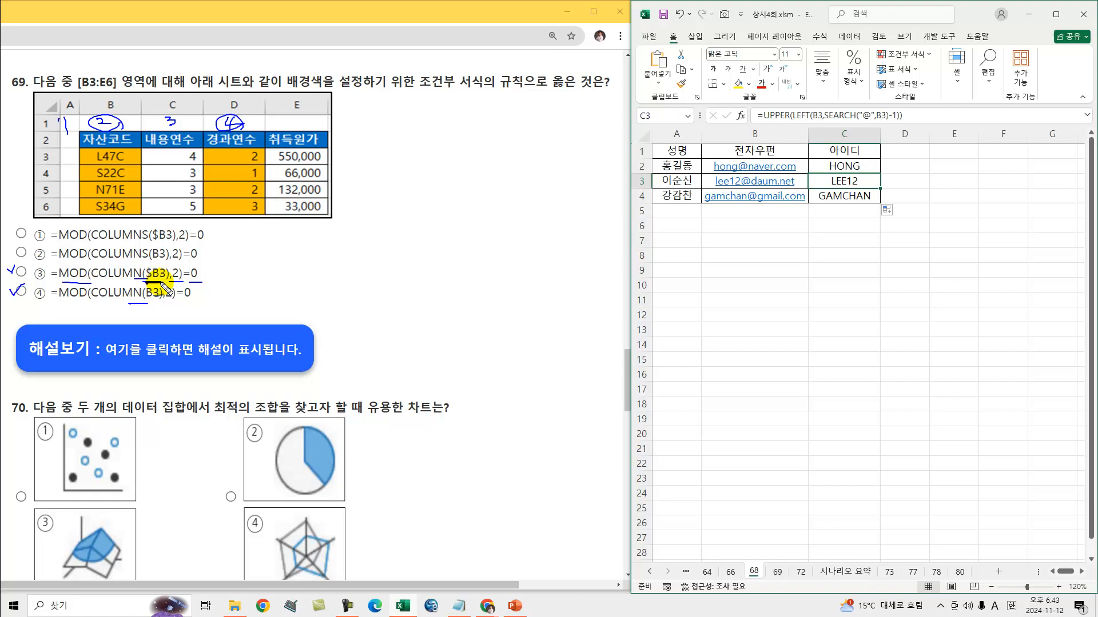
left_click_drag(148, 304, 161, 307)
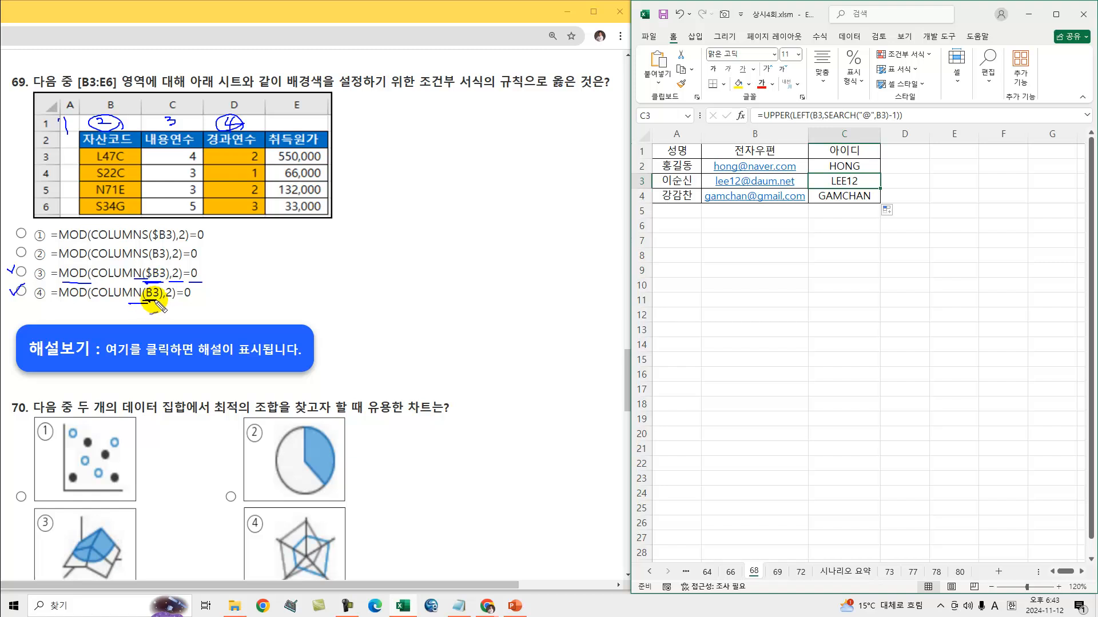
mouse_move(150, 266)
left_mouse_down()
mouse_move(142, 277)
mouse_move(165, 273)
mouse_move(161, 286)
mouse_move(151, 267)
left_mouse_up()
Draw ink arrows from column B to C and from D to E in question 69's table, and circle cells in columns B, C and D
left_click_drag(109, 155, 166, 154)
mouse_move(154, 149)
left_mouse_down()
mouse_move(167, 153)
mouse_move(148, 162)
left_mouse_up()
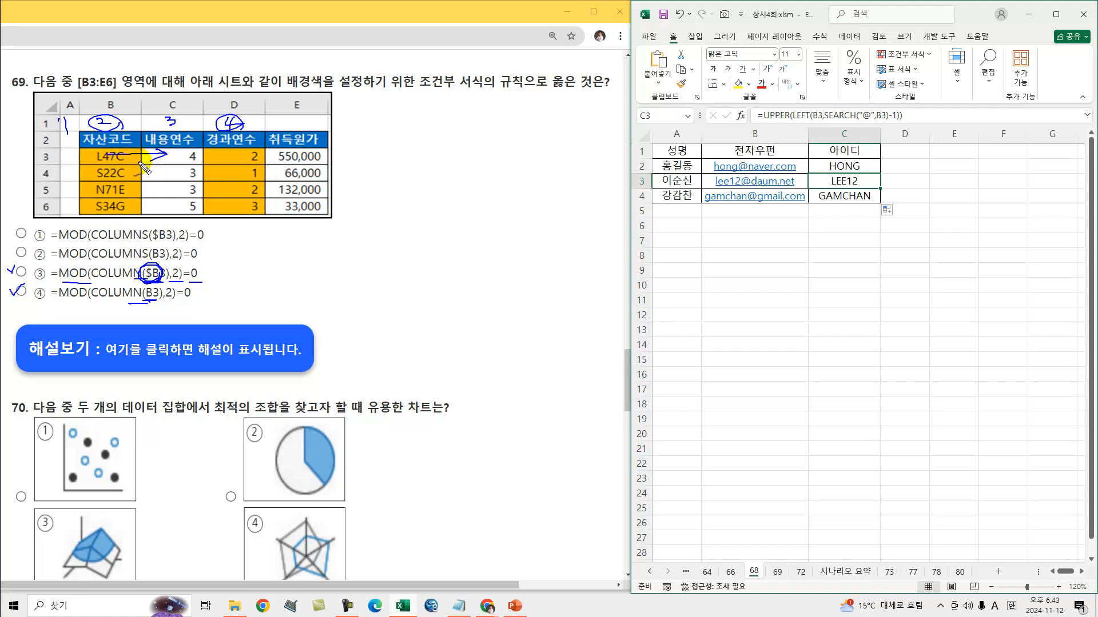
mouse_move(182, 184)
left_mouse_down()
mouse_move(171, 155)
mouse_move(177, 197)
mouse_move(276, 177)
left_mouse_up()
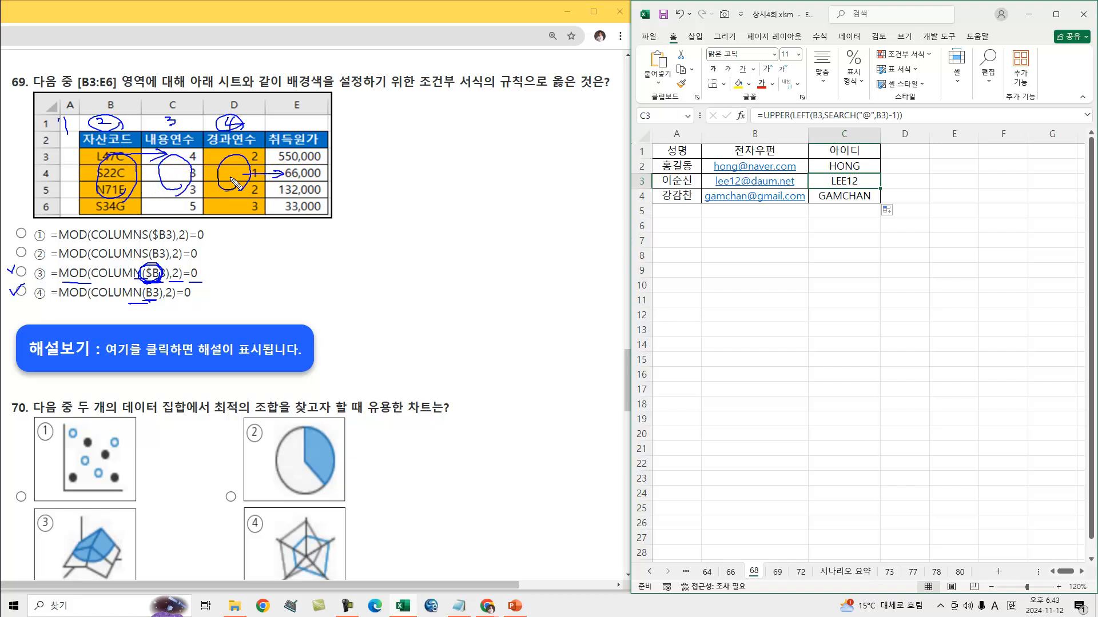
mouse_move(127, 178)
left_mouse_down()
mouse_move(173, 179)
mouse_move(153, 188)
left_mouse_up()
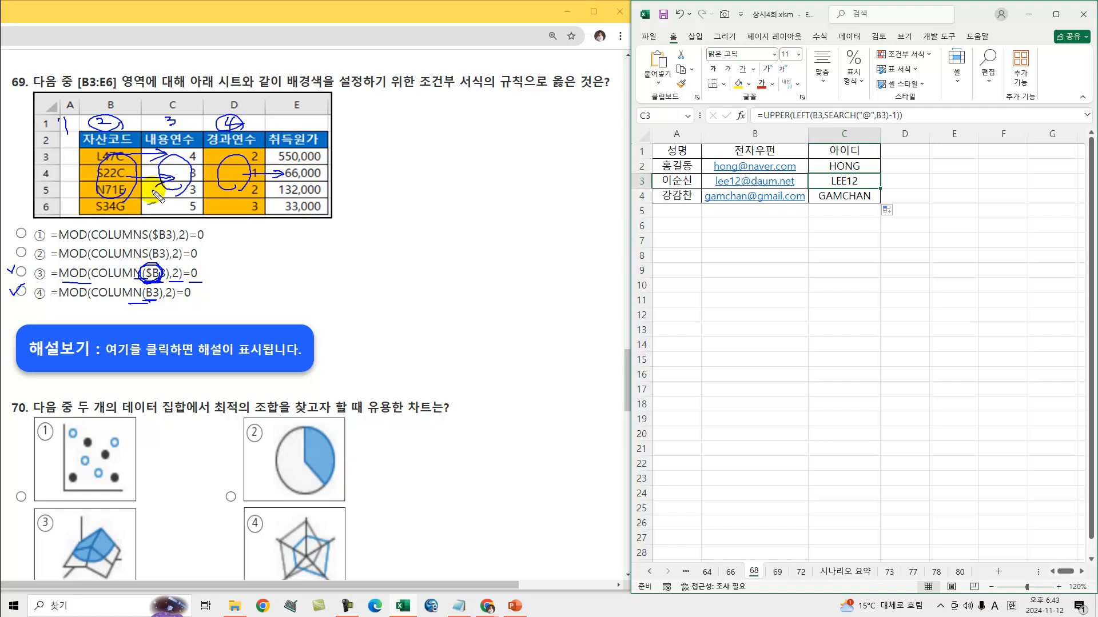
mouse_move(163, 274)
left_mouse_down()
mouse_move(156, 287)
mouse_move(151, 277)
left_mouse_up()
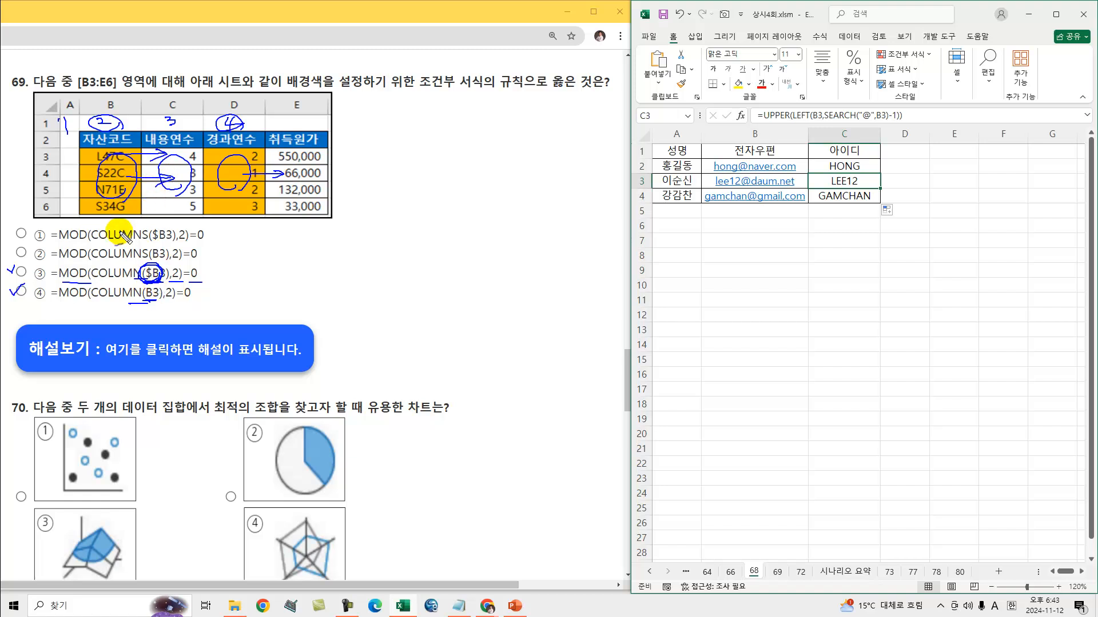
left_click_drag(137, 181, 173, 178)
mouse_move(159, 170)
left_mouse_down()
mouse_move(158, 199)
mouse_move(198, 201)
left_mouse_up()
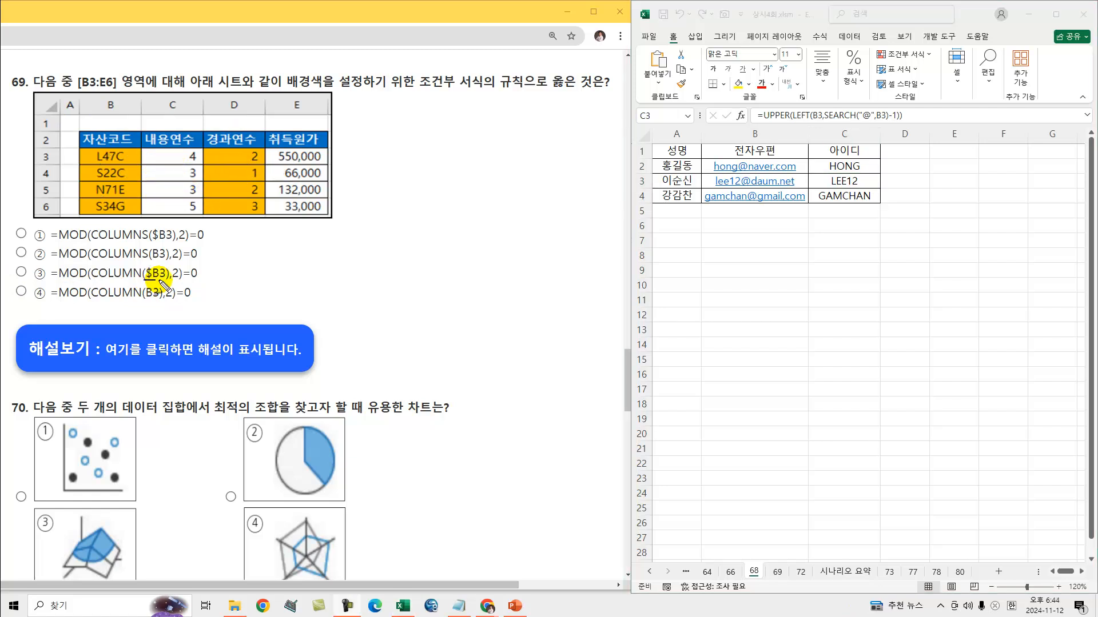
Underline $B3 in option 3 and B3 in option 4 of question 69 in ink, and cross out option 3
left_click_drag(159, 281, 155, 281)
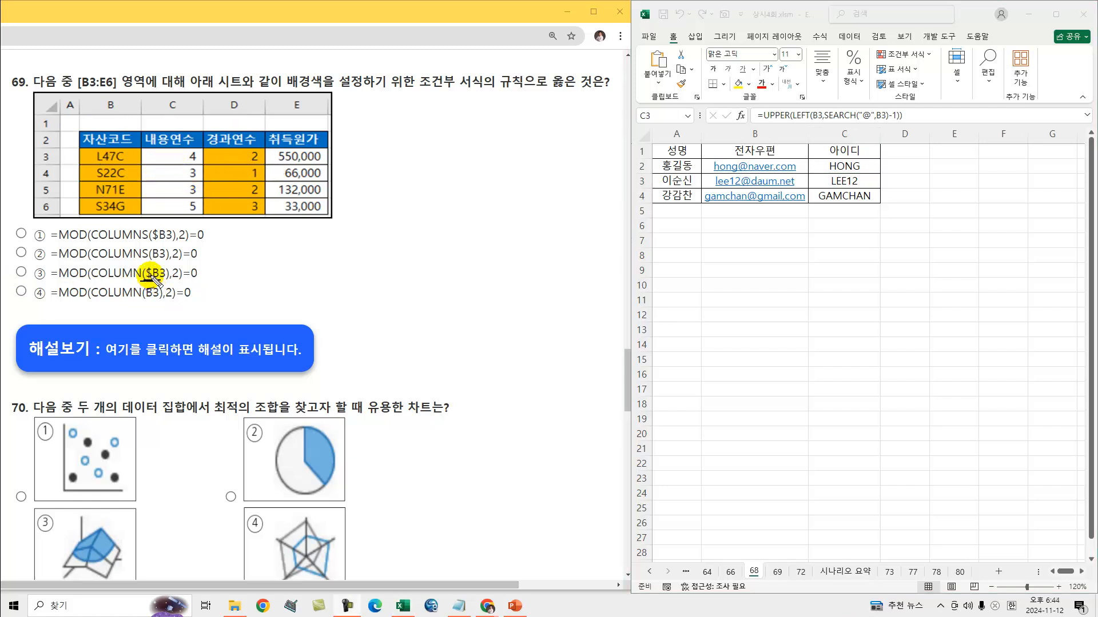
left_click_drag(118, 197, 155, 204)
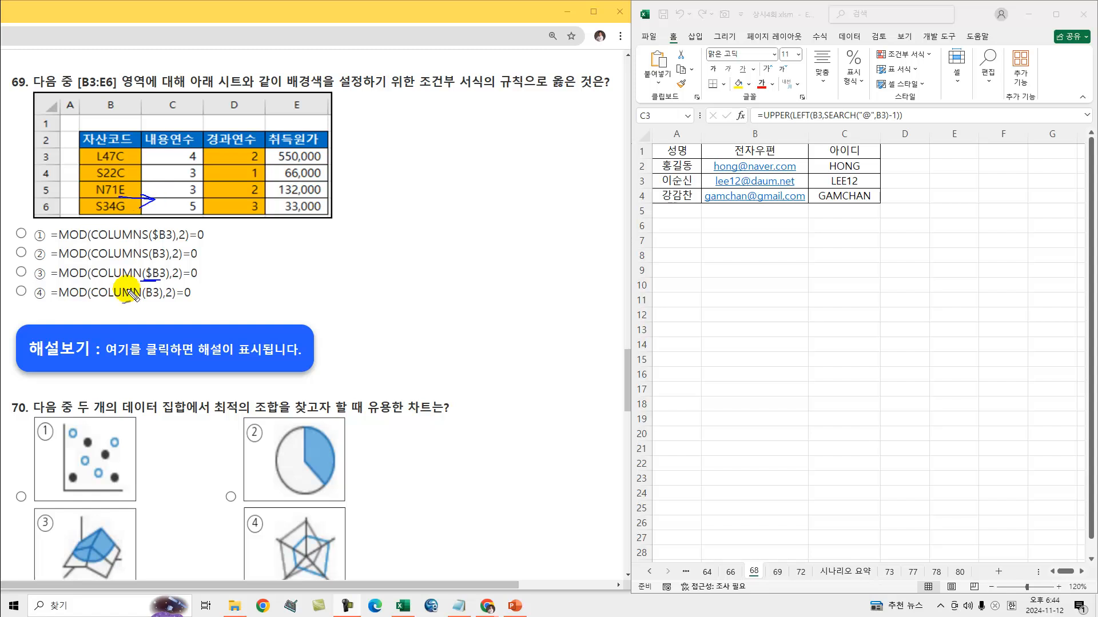
mouse_move(48, 268)
left_mouse_down()
mouse_move(37, 279)
mouse_move(53, 281)
left_mouse_up()
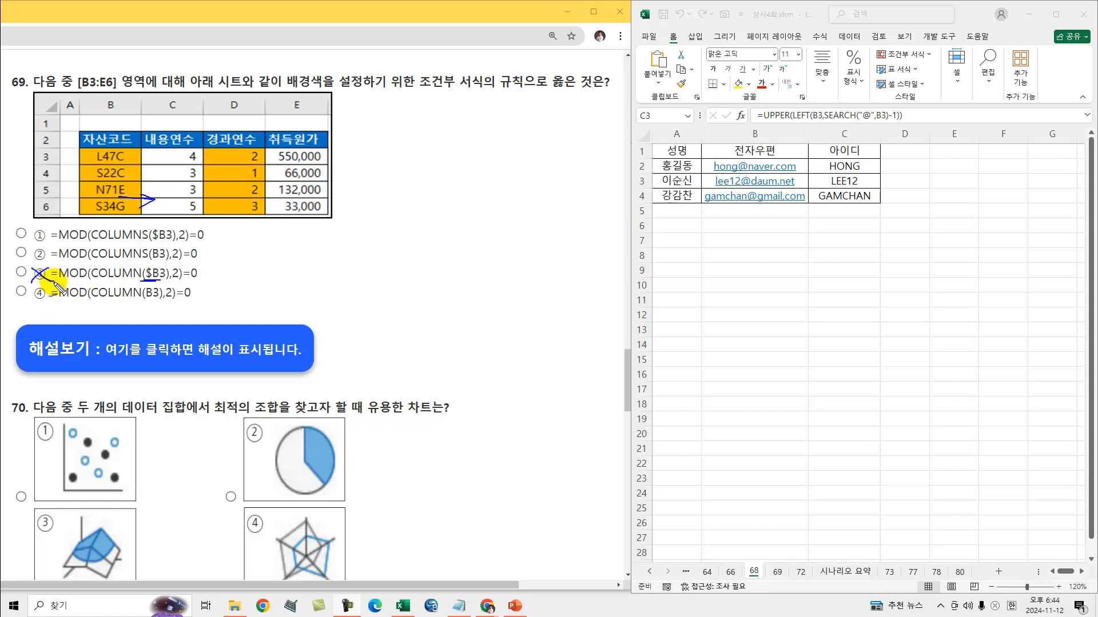
left_click_drag(145, 298, 163, 298)
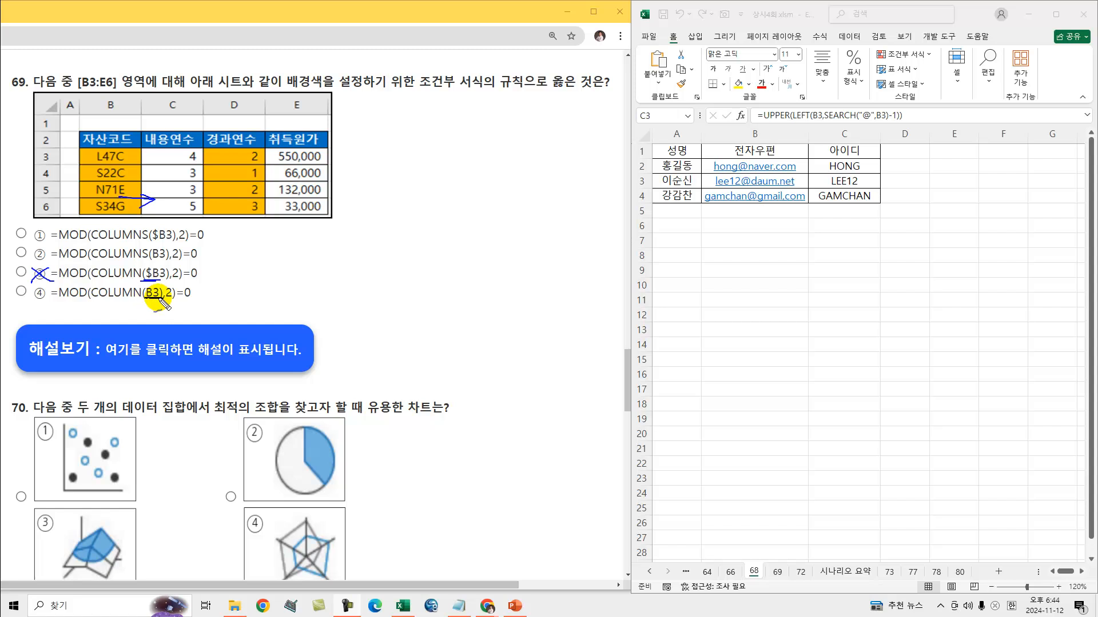
key("Escape")
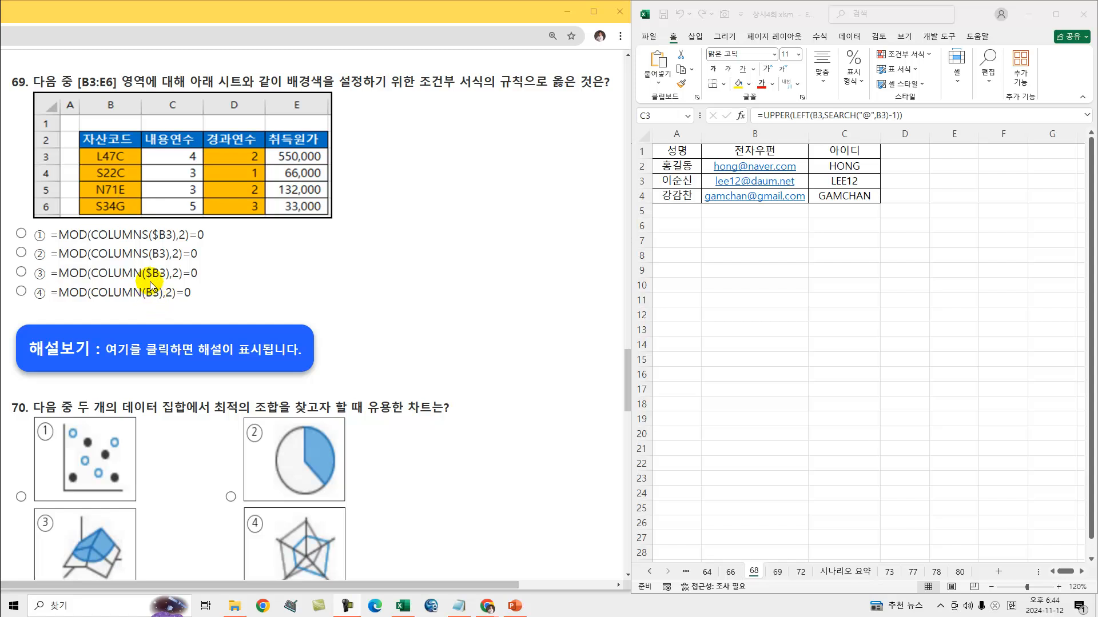
Reveal question 69's explanation and underline the empty parentheses and the B3 reference in its formulas
left_click(217, 364)
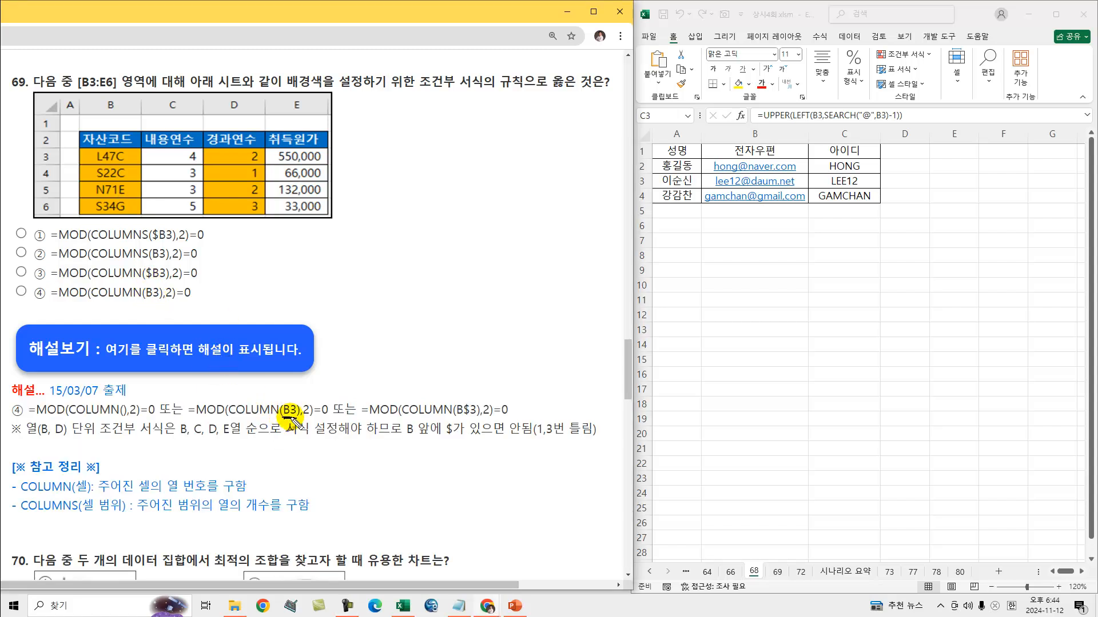
left_click_drag(292, 419, 296, 419)
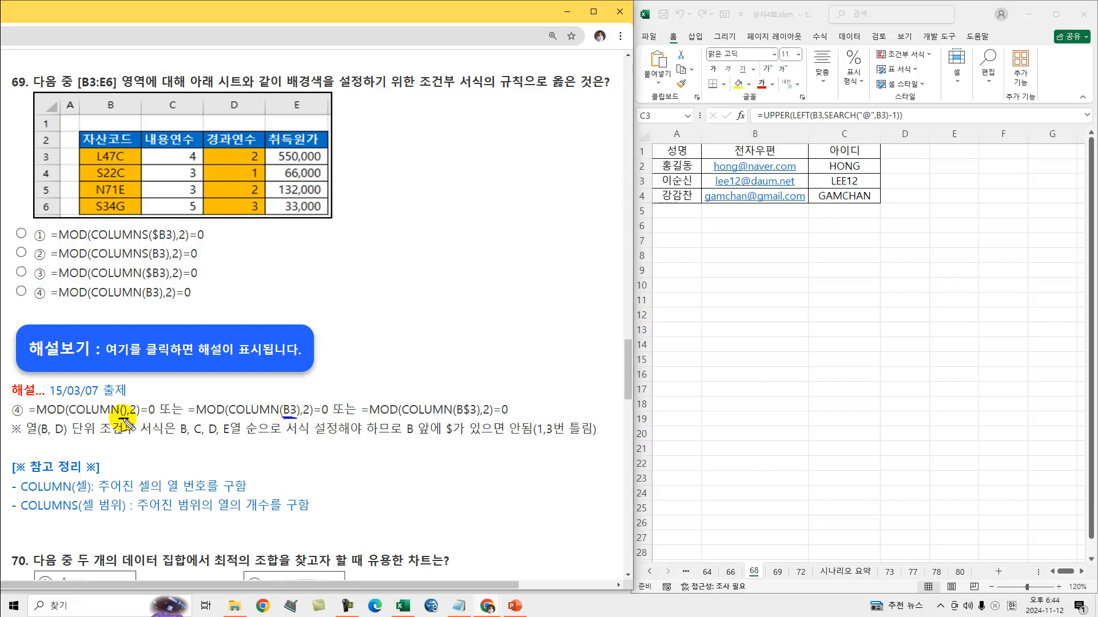
left_click_drag(130, 420, 132, 419)
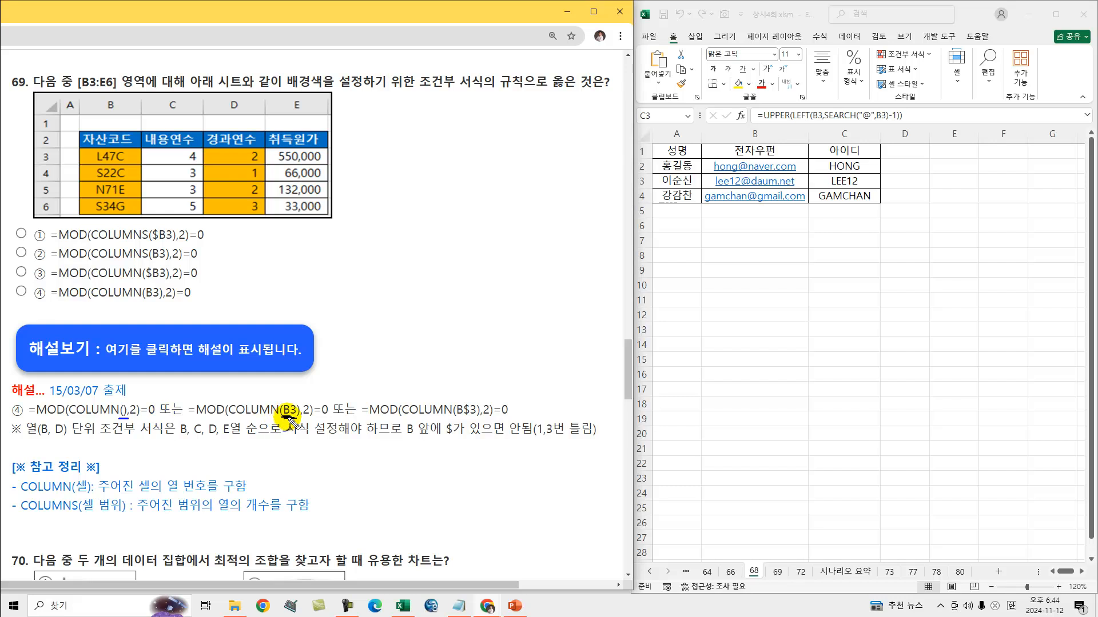
left_click_drag(288, 418, 292, 419)
Underline $B3 in option 3 and draw ink arrows across the table from column B to E and down beside its rows
left_click_drag(148, 279, 157, 279)
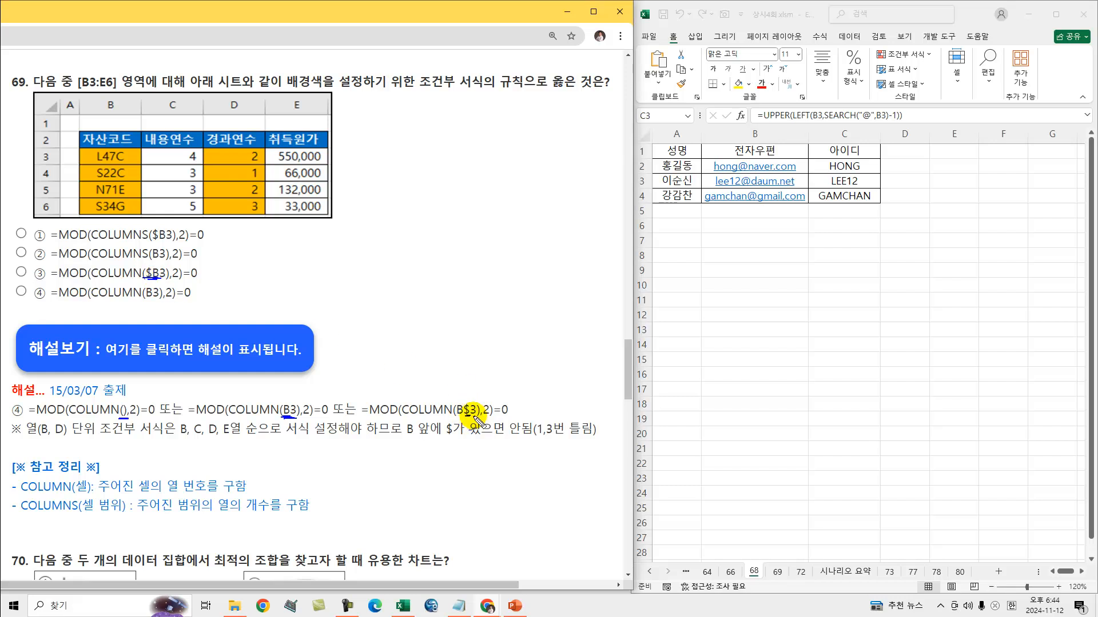
left_click_drag(97, 166, 226, 165)
left_click_drag(63, 150, 71, 189)
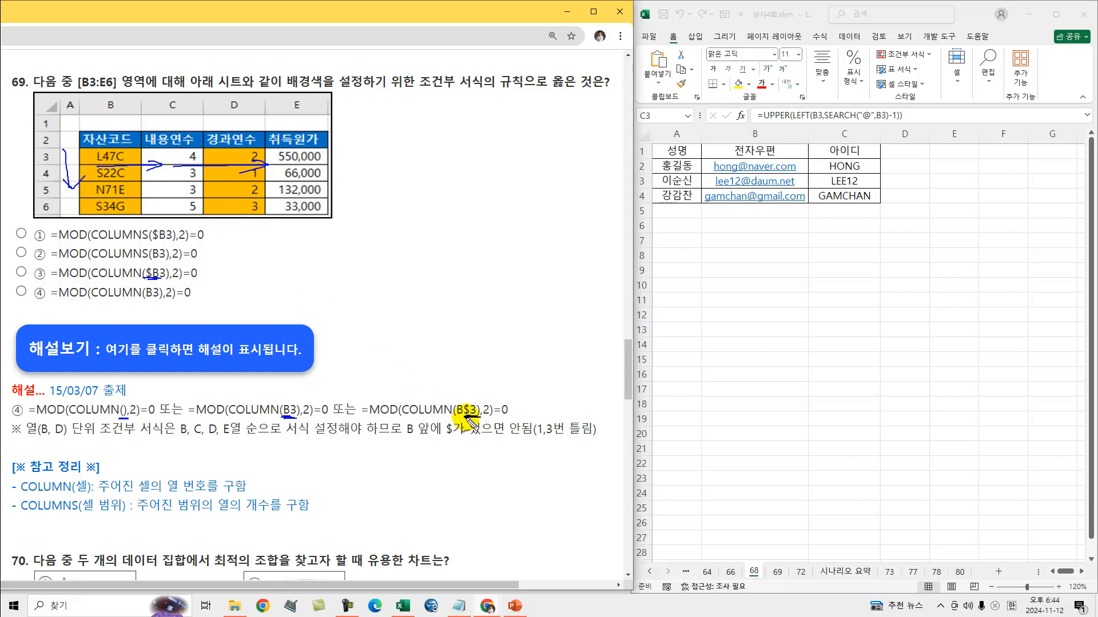
Underline the three MOD(COLUMN) formulas in the explanation and the COLUMN and COLUMNS reference notes, then clear the ink
left_click_drag(57, 419, 318, 419)
left_click_drag(417, 419, 508, 419)
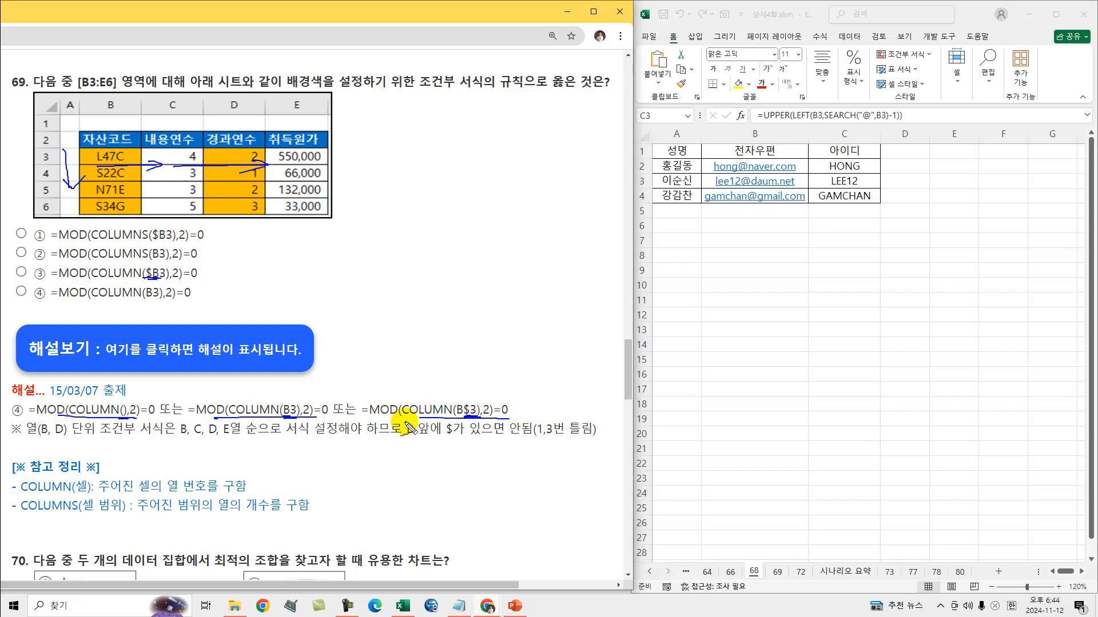
mouse_move(21, 497)
left_mouse_down()
mouse_move(70, 497)
mouse_move(80, 517)
left_mouse_up()
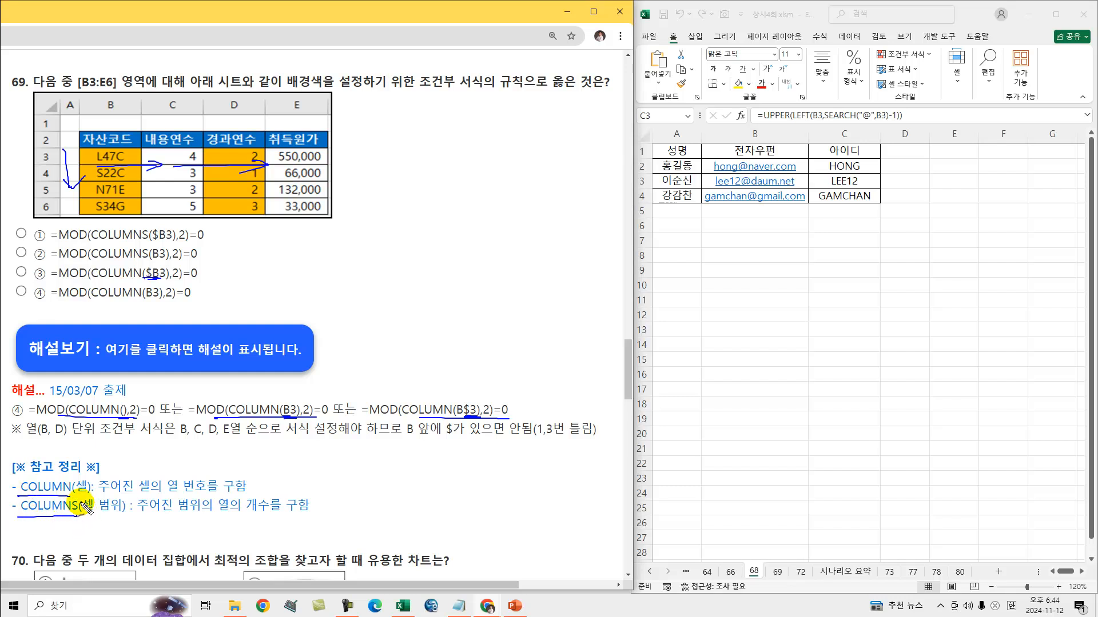
key("Escape")
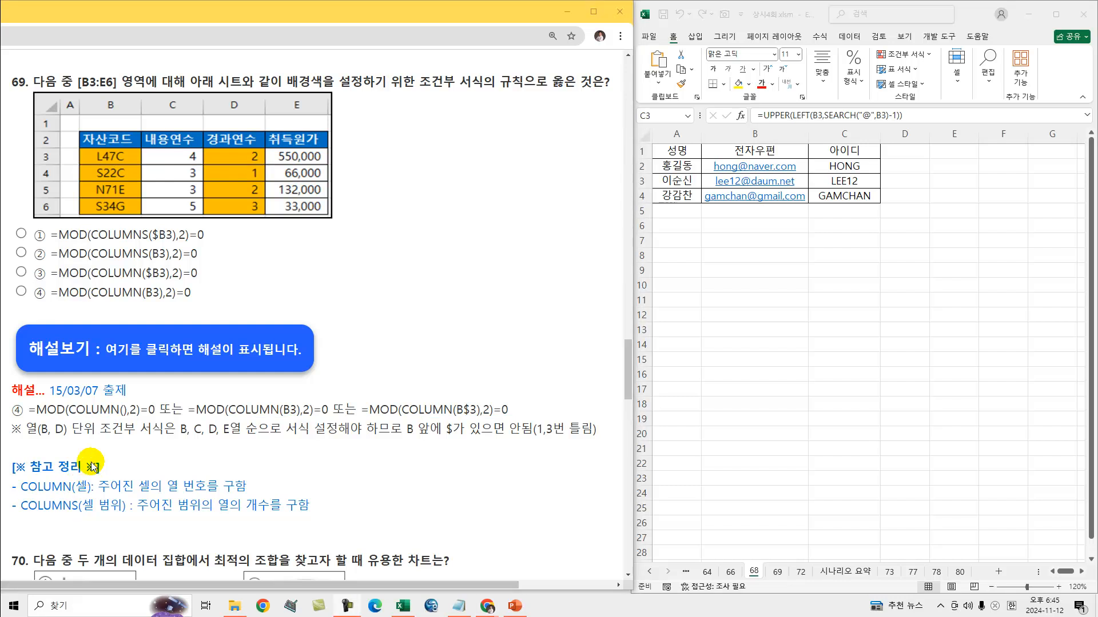
Select option 4 as the answer to question 69 and hide its explanation
left_click(21, 292)
left_click(106, 350)
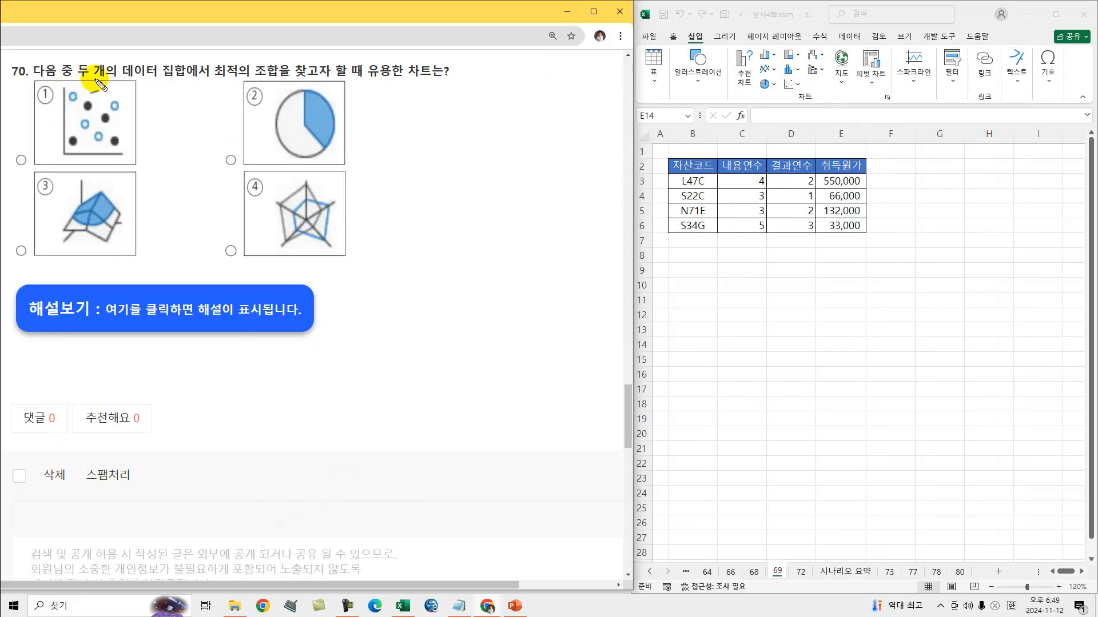
Underline question 70's key phrases and label its four charts 분산, 원형, 표면 and 방사 in ink
left_click_drag(74, 79, 298, 79)
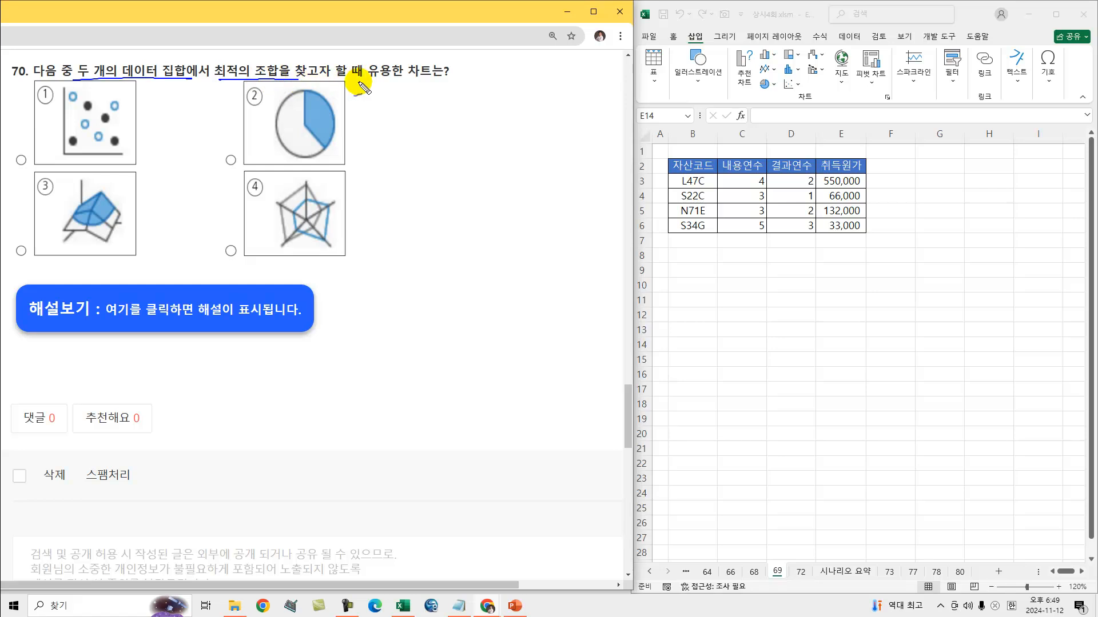
left_click_drag(370, 80, 432, 80)
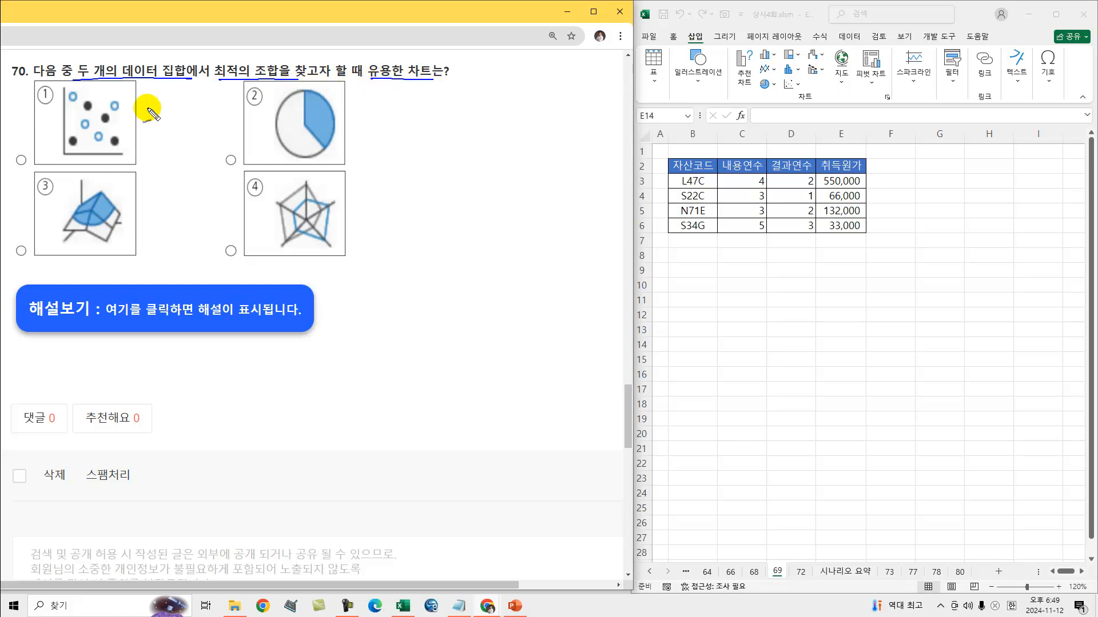
left_click_drag(150, 113, 192, 117)
left_click_drag(350, 111, 400, 120)
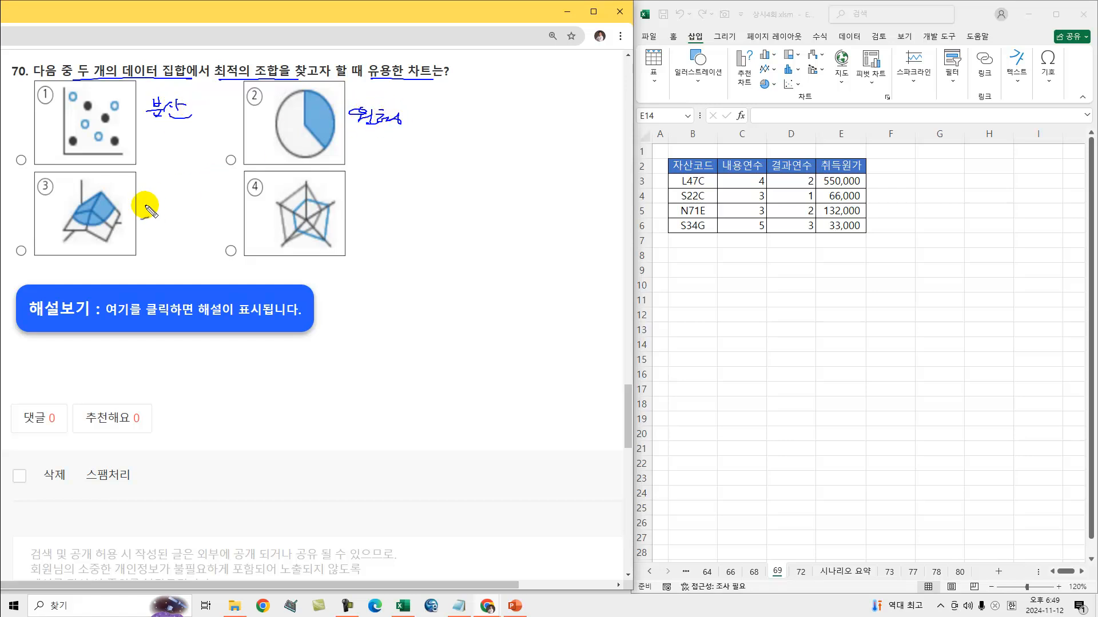
mouse_move(162, 222)
left_mouse_down()
mouse_move(173, 211)
mouse_move(198, 218)
left_mouse_up()
mouse_move(356, 211)
left_mouse_down()
mouse_move(380, 227)
mouse_move(405, 226)
left_mouse_up()
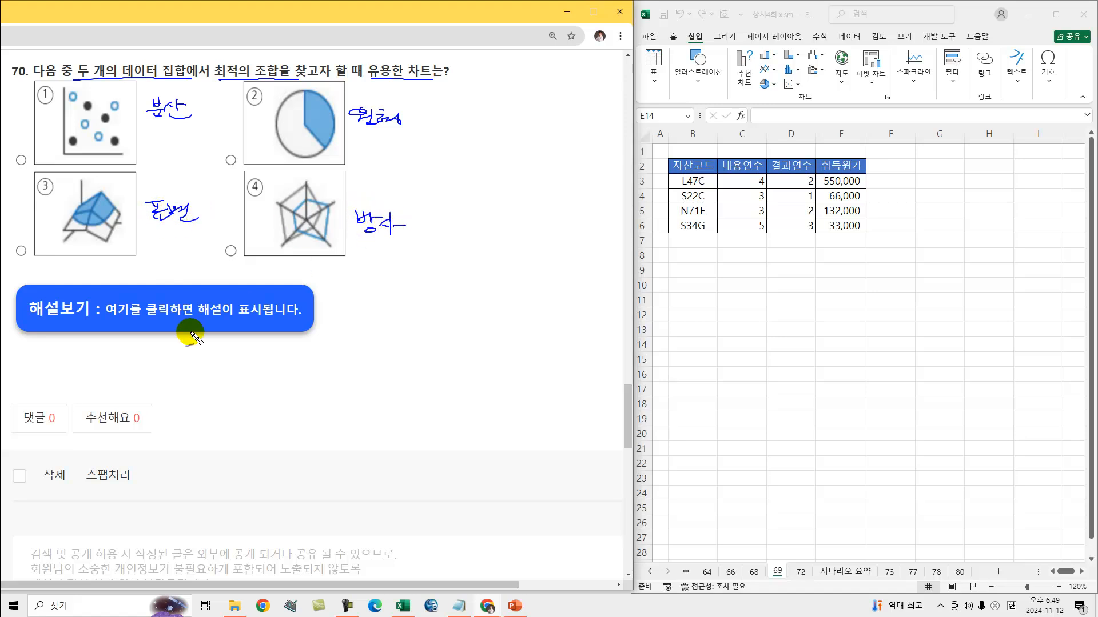
key("Escape")
Reveal question 70's explanation, underline the 참고 정리 heading and the 분산형(XY) 차트 note, and circle 과학
left_click(156, 314)
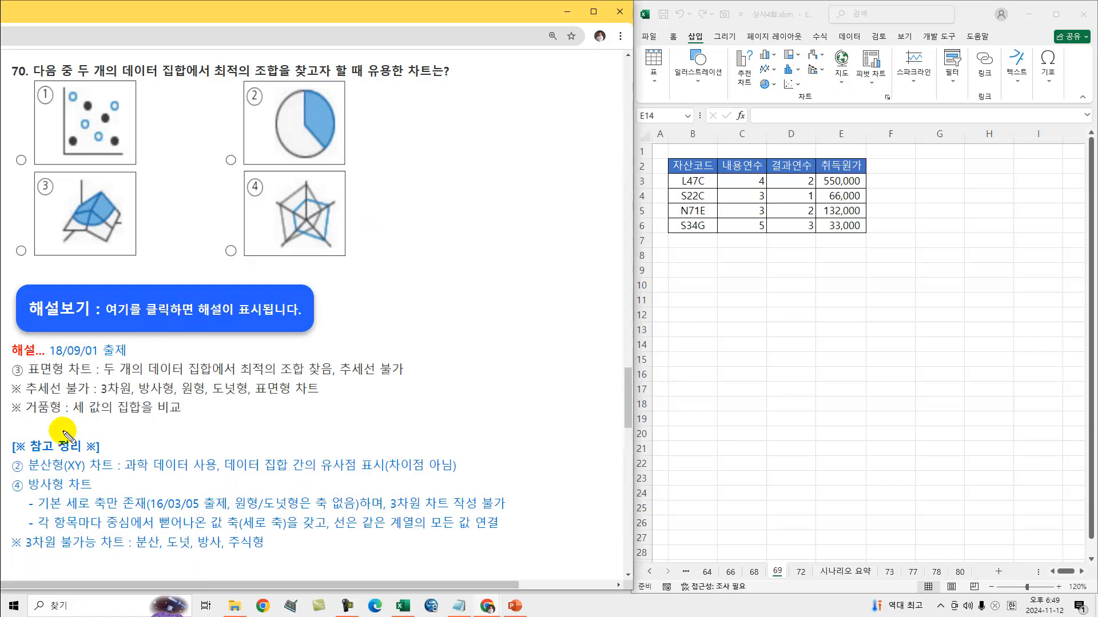
left_click_drag(30, 454, 99, 453)
left_click_drag(31, 475, 163, 472)
left_click(110, 150)
left_click_drag(175, 474, 381, 473)
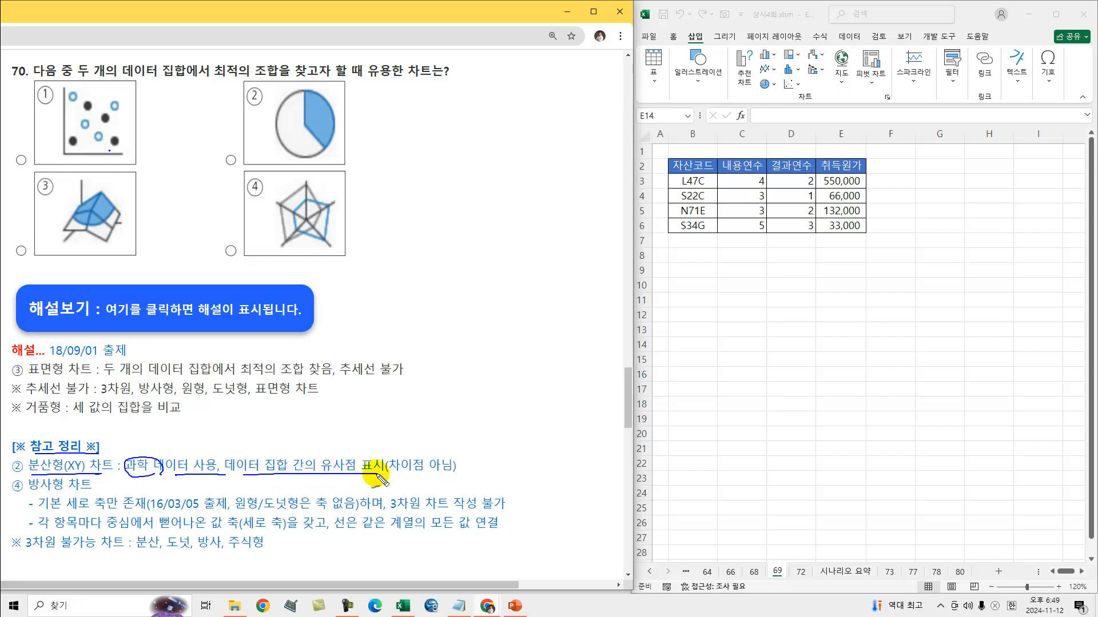
Underline the 방사형 차트 notes on its axes and 3D limit, and trace the axes on chart 4 in ink
left_click_drag(30, 491, 91, 490)
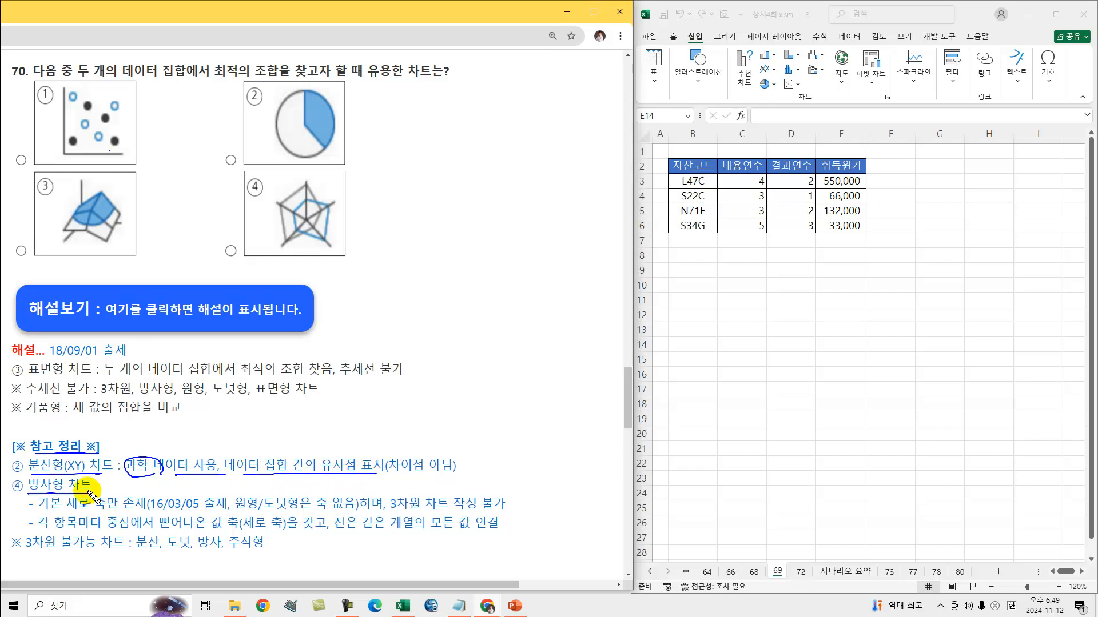
left_click_drag(36, 514, 348, 511)
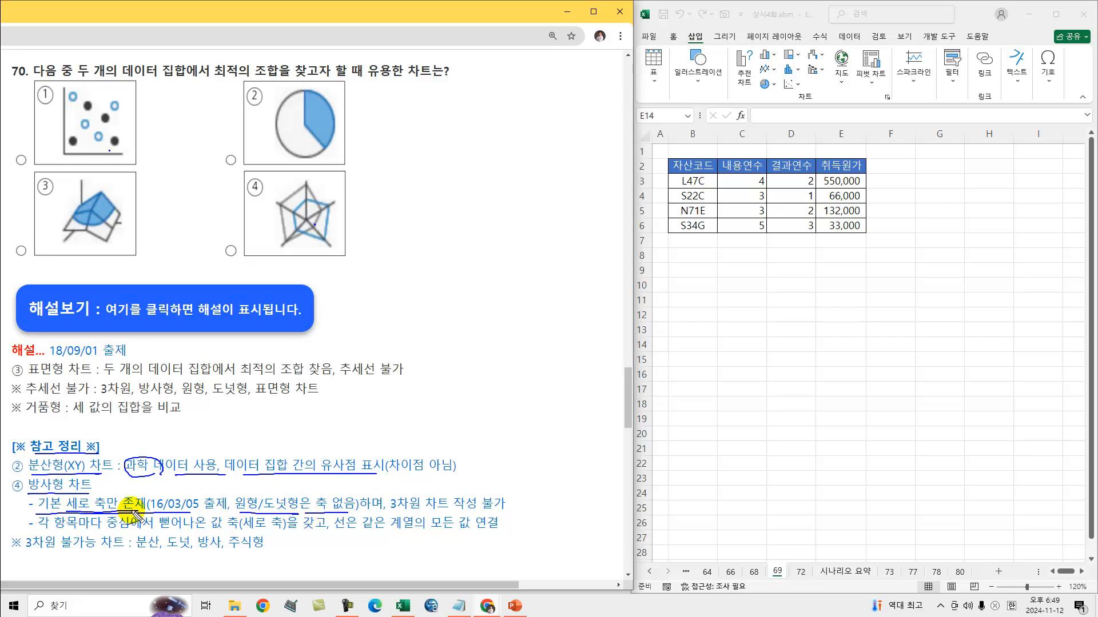
mouse_move(309, 222)
left_mouse_down()
mouse_move(303, 197)
mouse_move(306, 218)
mouse_move(339, 207)
mouse_move(265, 207)
mouse_move(275, 241)
mouse_move(339, 244)
left_mouse_up()
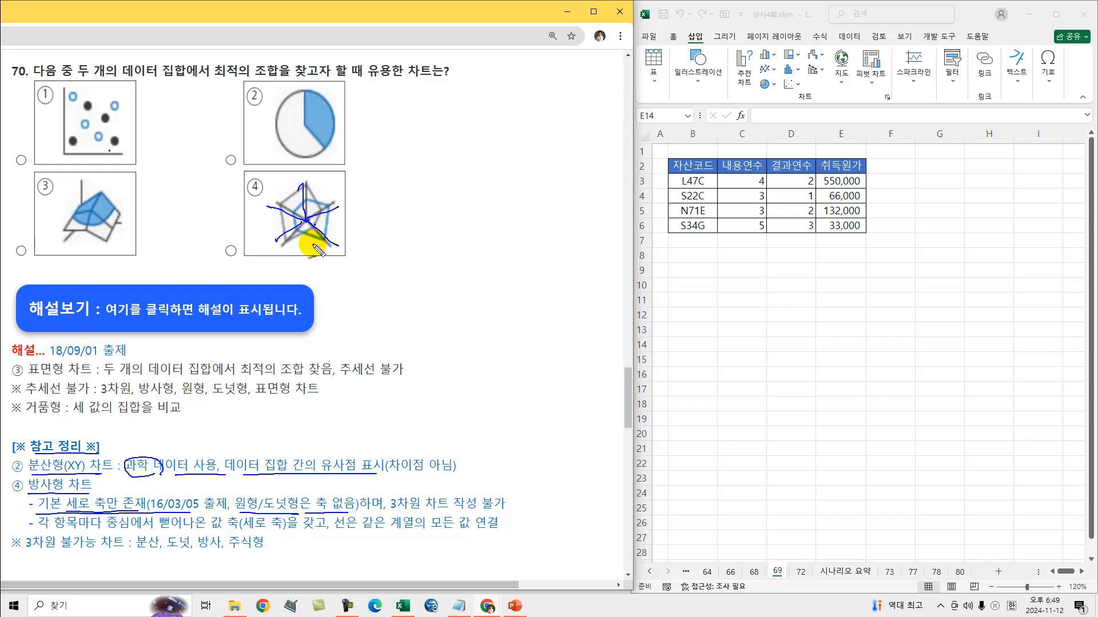
left_click_drag(391, 511, 502, 512)
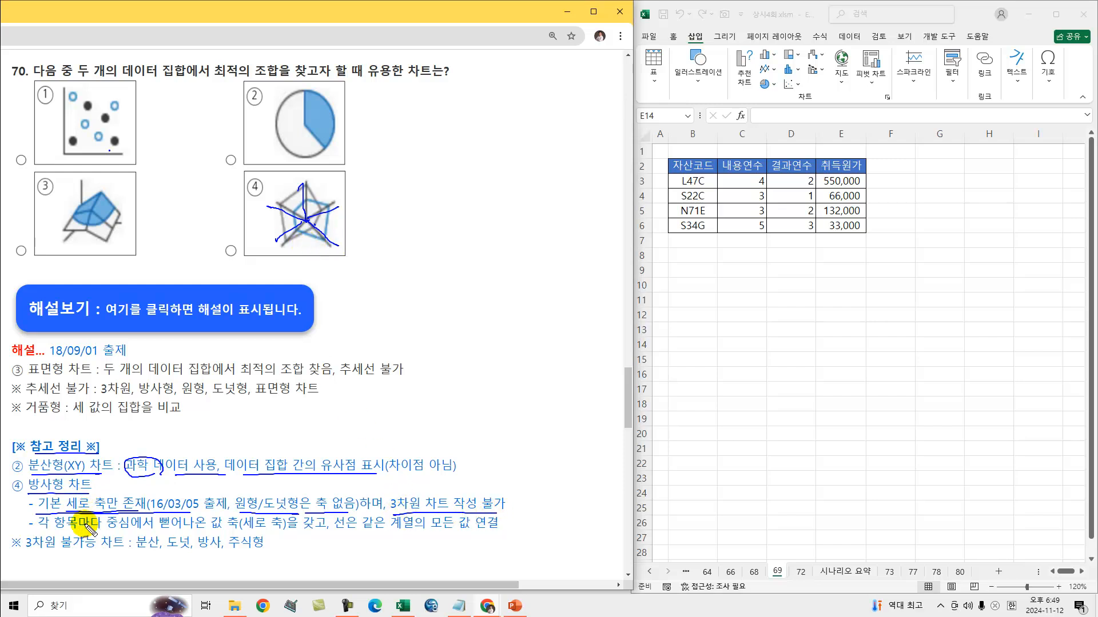
left_click_drag(41, 532, 477, 534)
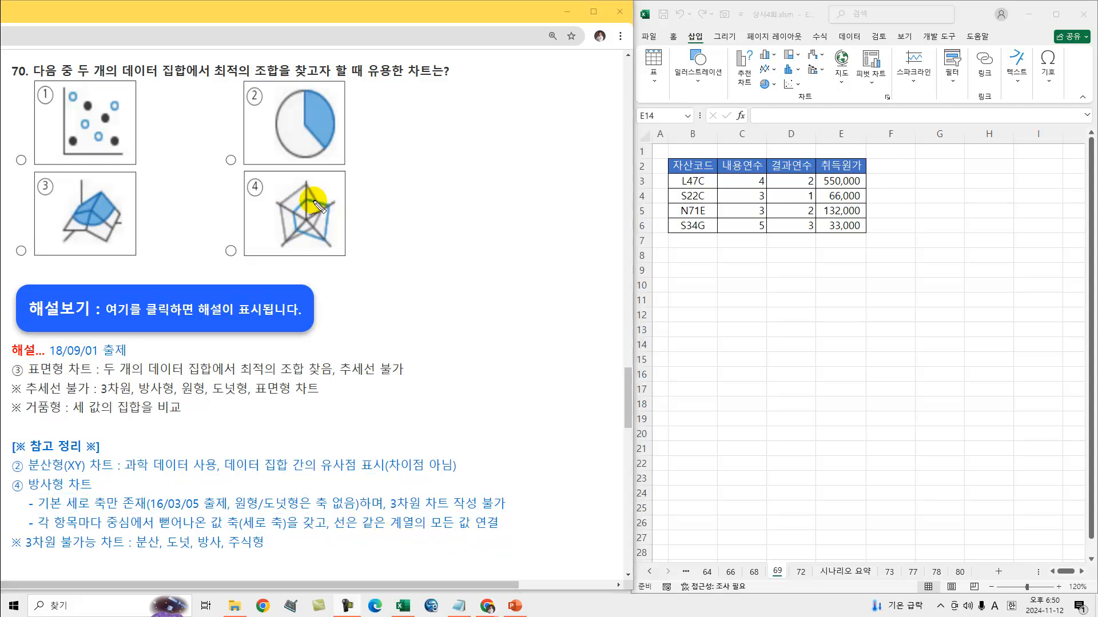
Trace the series outlines on chart 4 and underline 모든 값 연결 and the 3차원 불가능 차트 list
mouse_move(316, 201)
left_mouse_down()
mouse_move(306, 223)
mouse_move(321, 239)
mouse_move(306, 204)
left_mouse_up()
left_click_drag(430, 531, 496, 531)
mouse_move(306, 187)
left_mouse_down()
mouse_move(276, 225)
mouse_move(323, 233)
mouse_move(305, 187)
left_mouse_up()
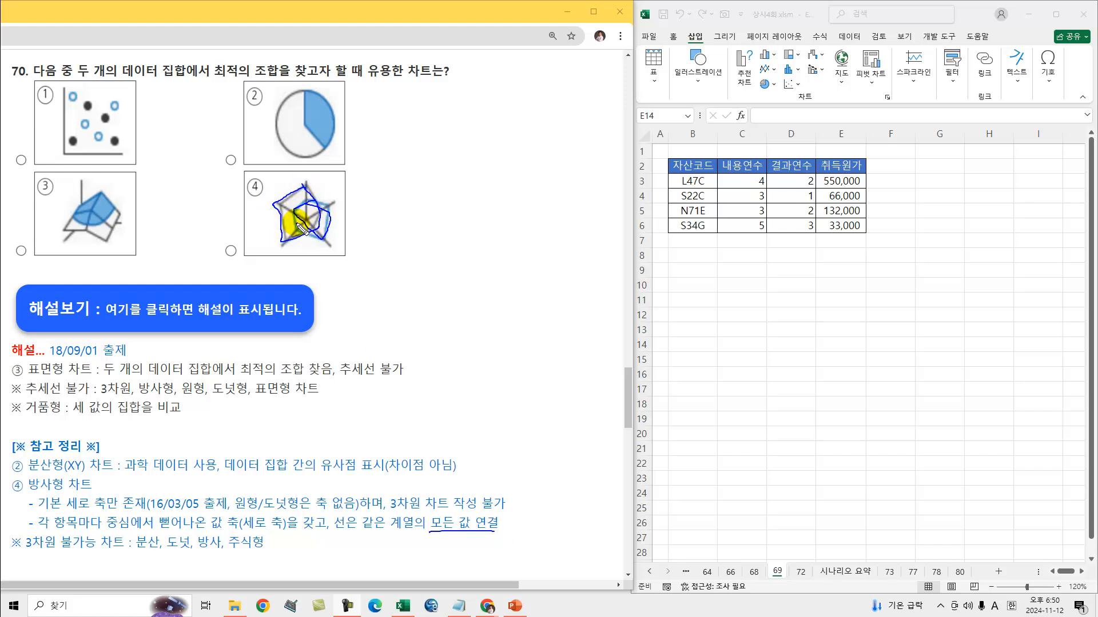
left_click_drag(30, 552, 258, 557)
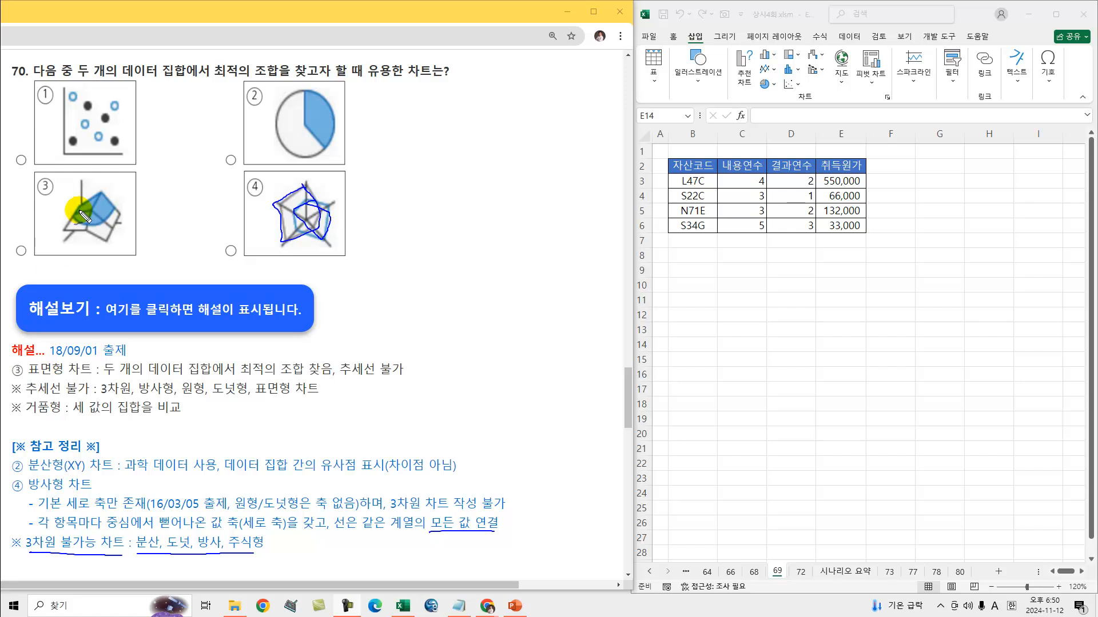
Underline option 3's number and the explanation lines on 표면형 차트, 추세선 불가 and 거품형
left_click_drag(37, 198, 54, 198)
left_click_drag(33, 378, 316, 379)
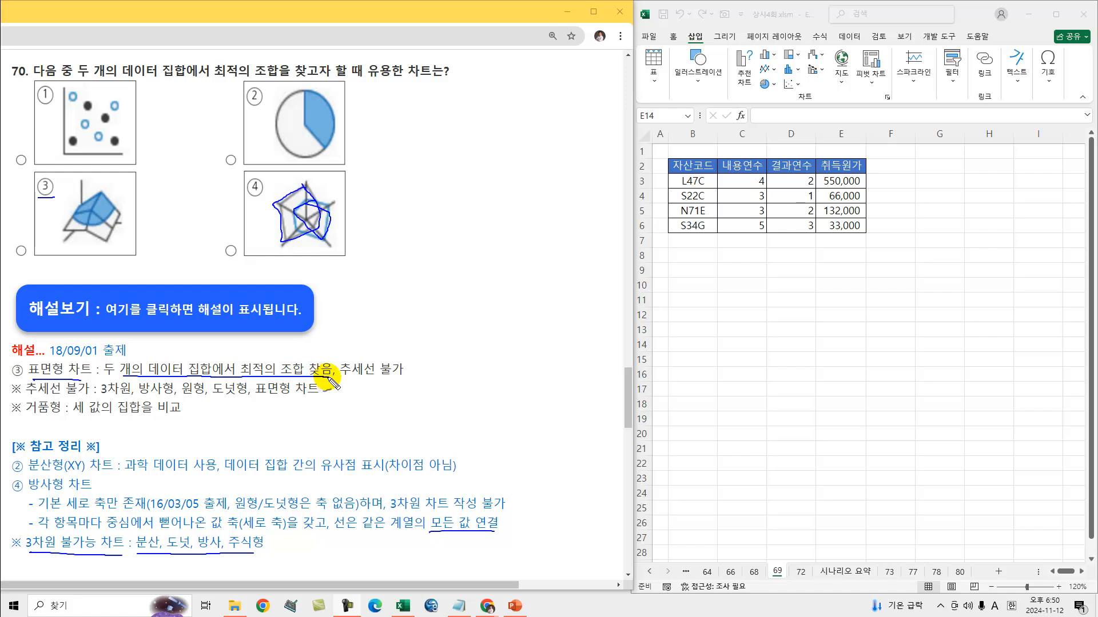
left_click_drag(342, 376, 403, 376)
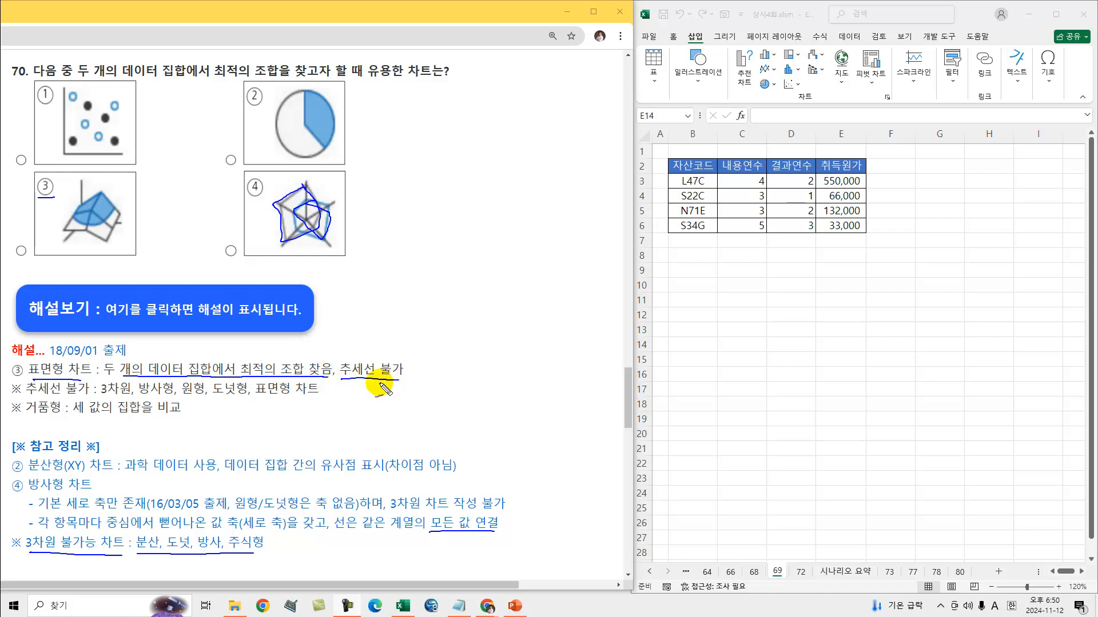
left_click_drag(37, 389, 296, 397)
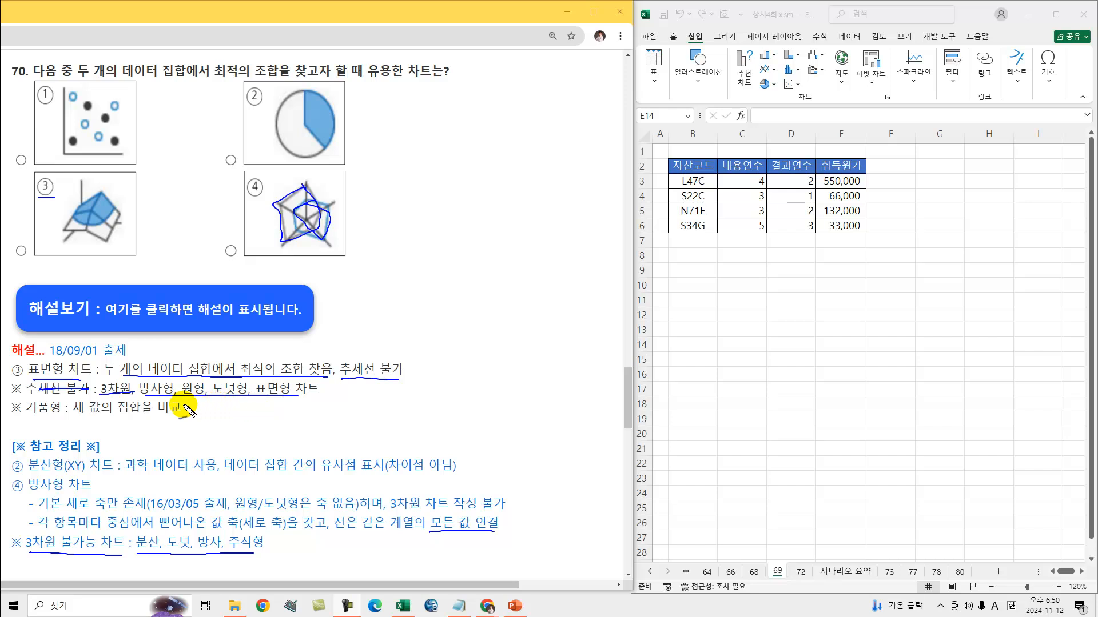
left_click_drag(26, 417, 167, 415)
Underline 표면형 차트, its description and 거품형 again, circle 세 값의, and clear the ink
left_click_drag(112, 378, 309, 381)
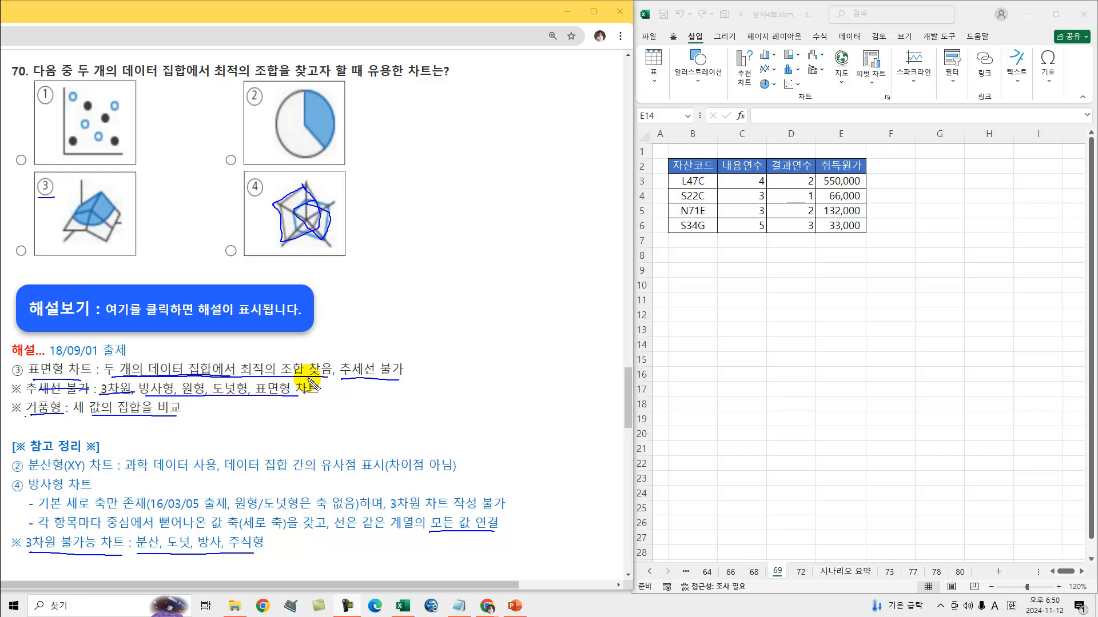
left_click_drag(29, 376, 94, 374)
left_click_drag(33, 378, 48, 379)
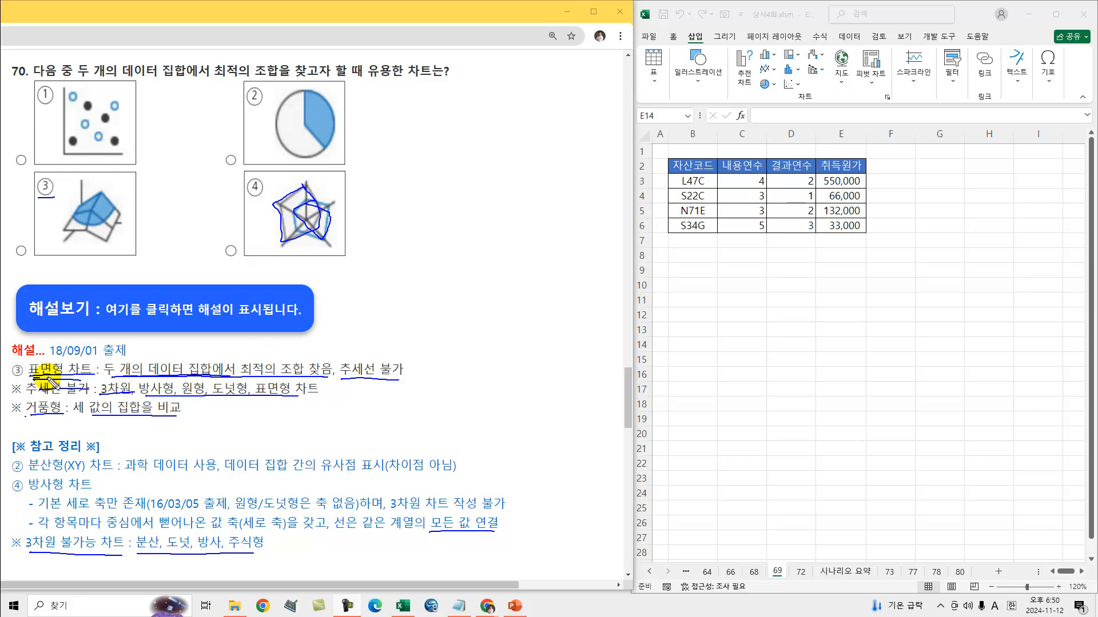
mouse_move(117, 402)
left_mouse_down()
mouse_move(70, 410)
mouse_move(94, 422)
mouse_move(67, 420)
left_mouse_up()
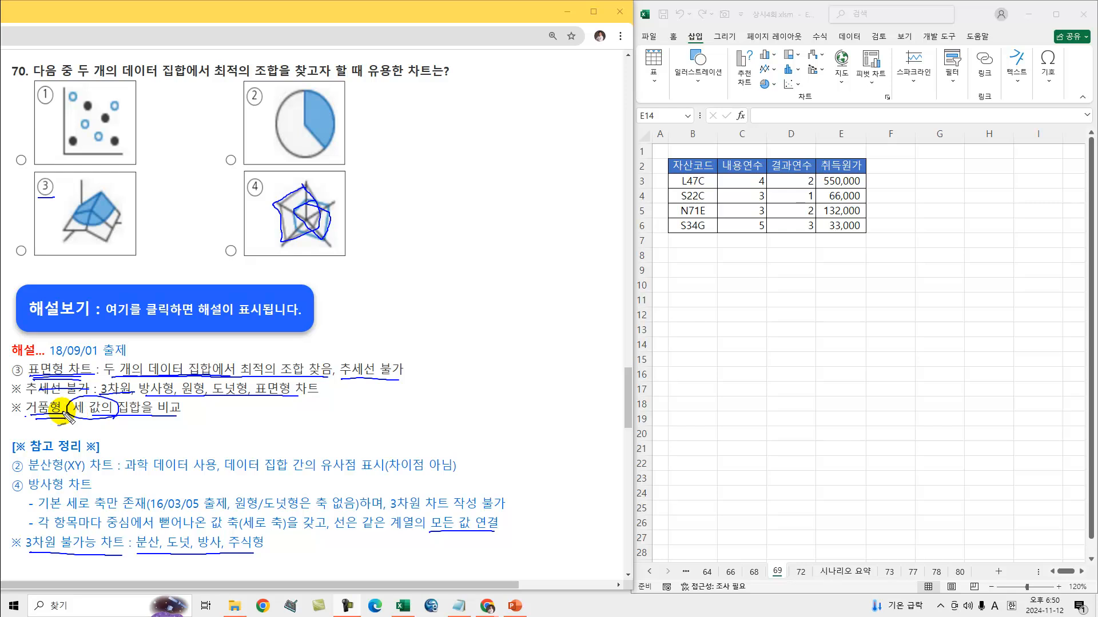
key("Escape")
Switch to Excel, select the table B2:E6 on sheet 69, and show the scatter and bubble chart types
left_click(806, 332)
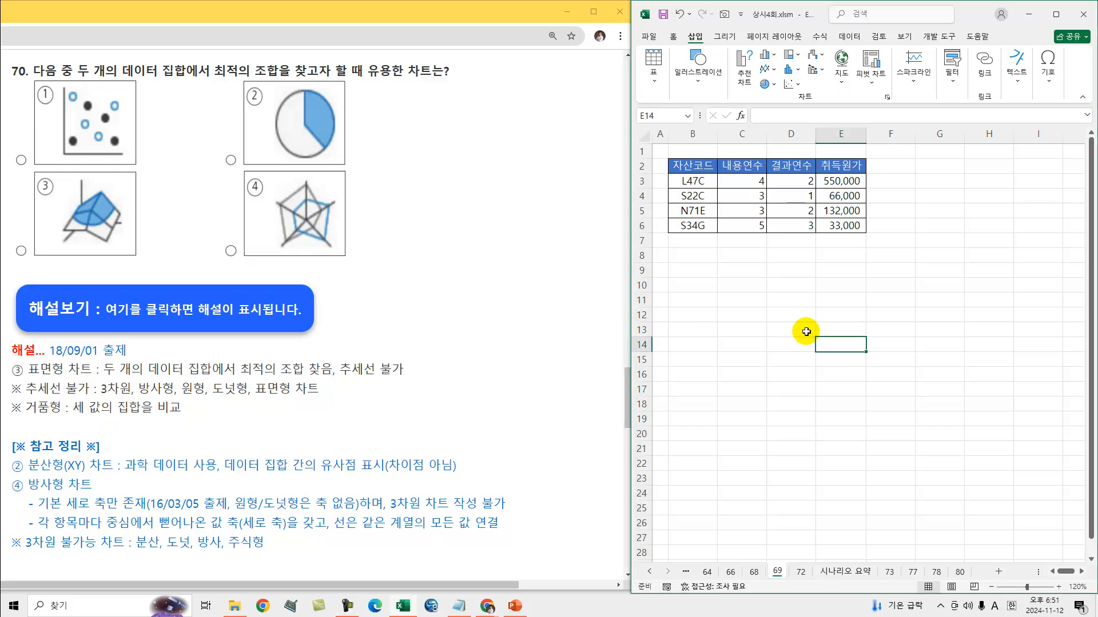
left_click(697, 167)
left_click_drag(697, 167, 835, 223)
left_click_drag(697, 167, 829, 228)
left_click(792, 84)
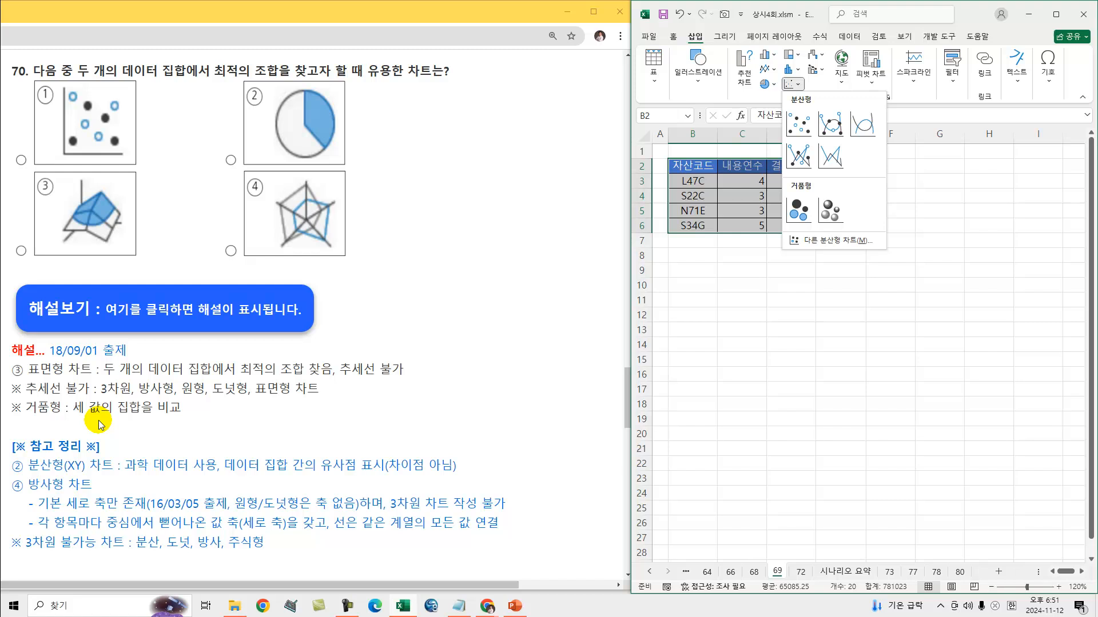
Select option 3, the surface chart, as the answer to question 70 on the exam page
left_click(22, 252)
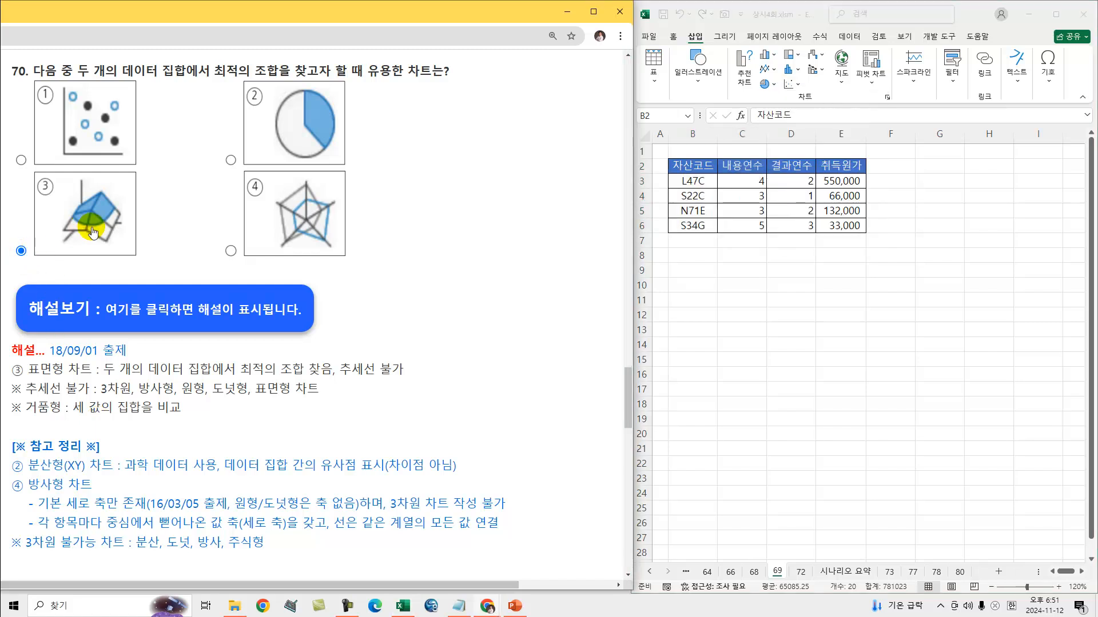